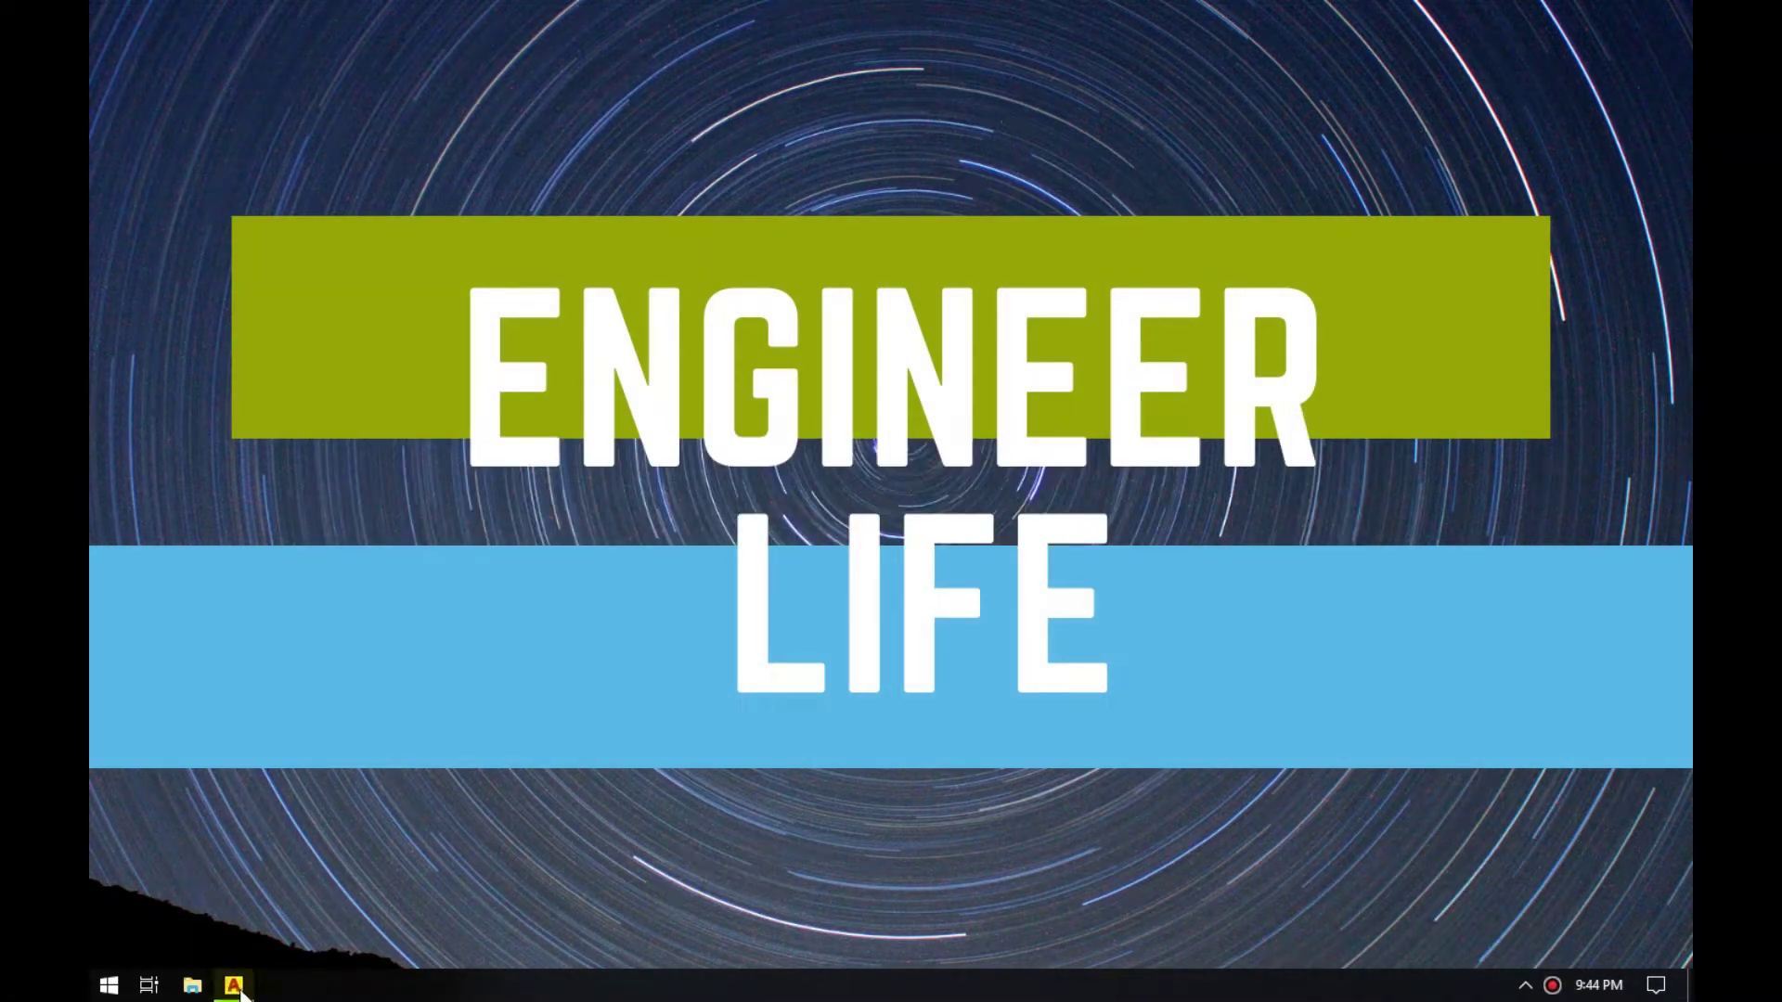
- Restore the AutoCAD window and zoom in until the ENGINEER letters fill the view
left_click(232, 863)
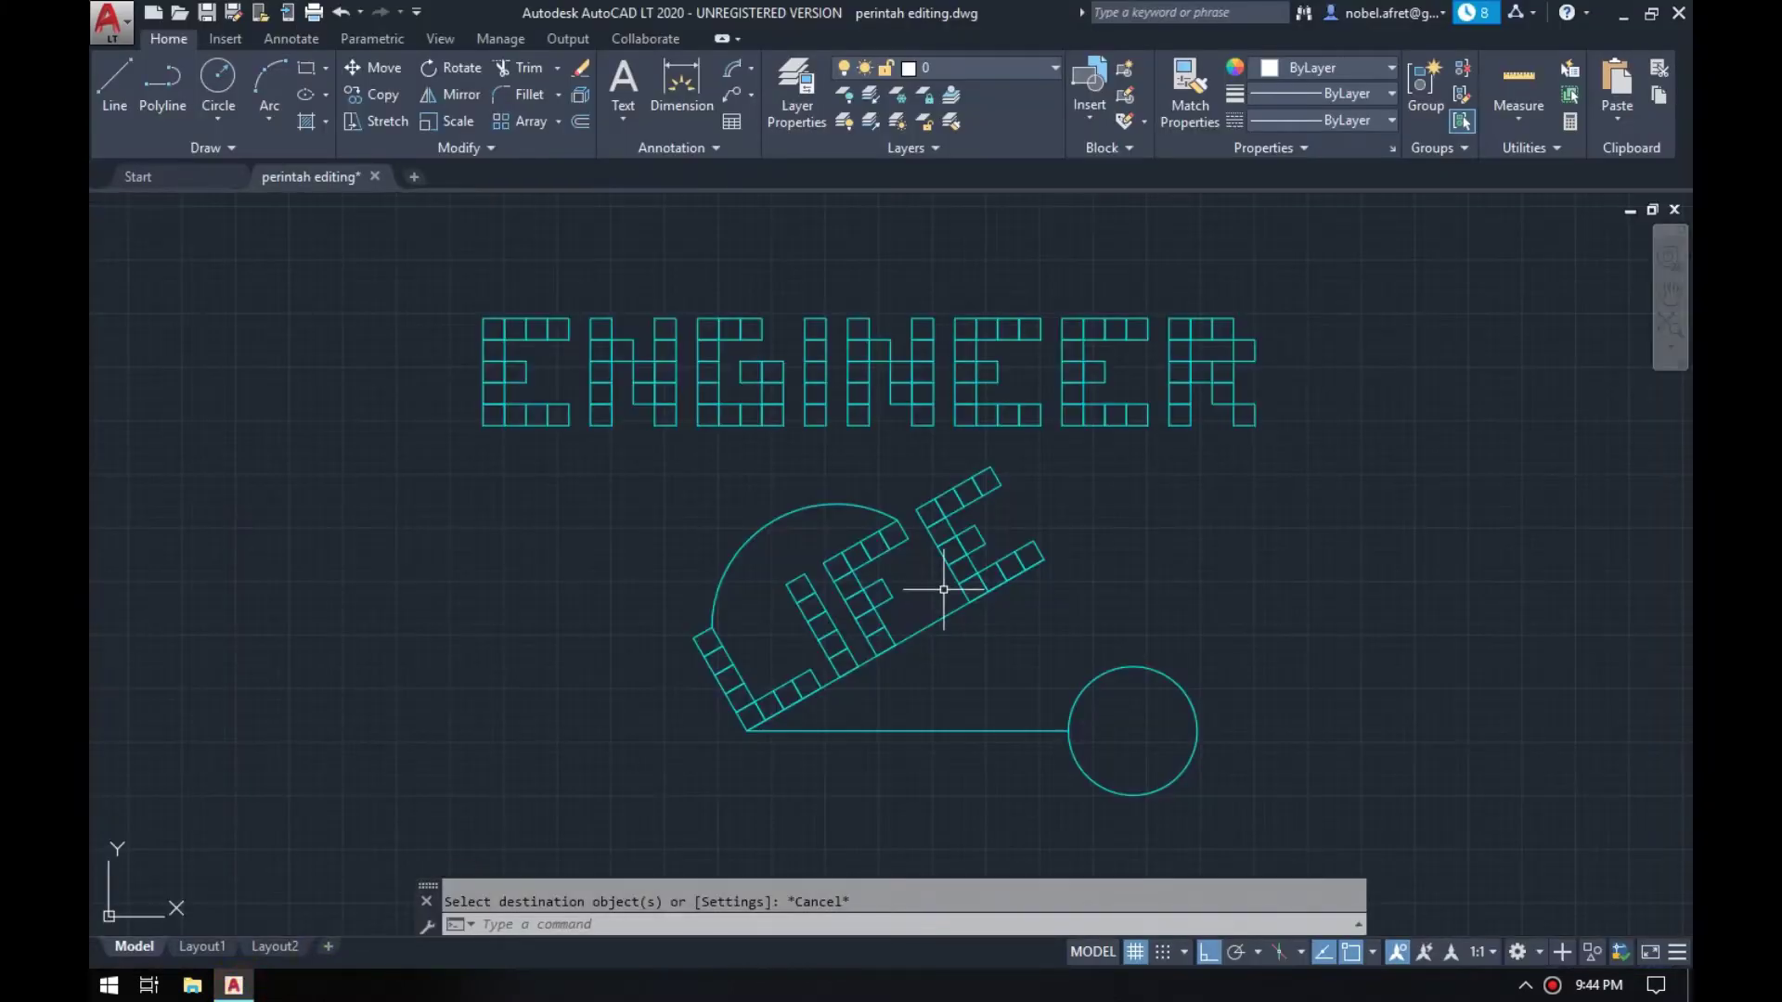
scroll(569, 371, "up", 2)
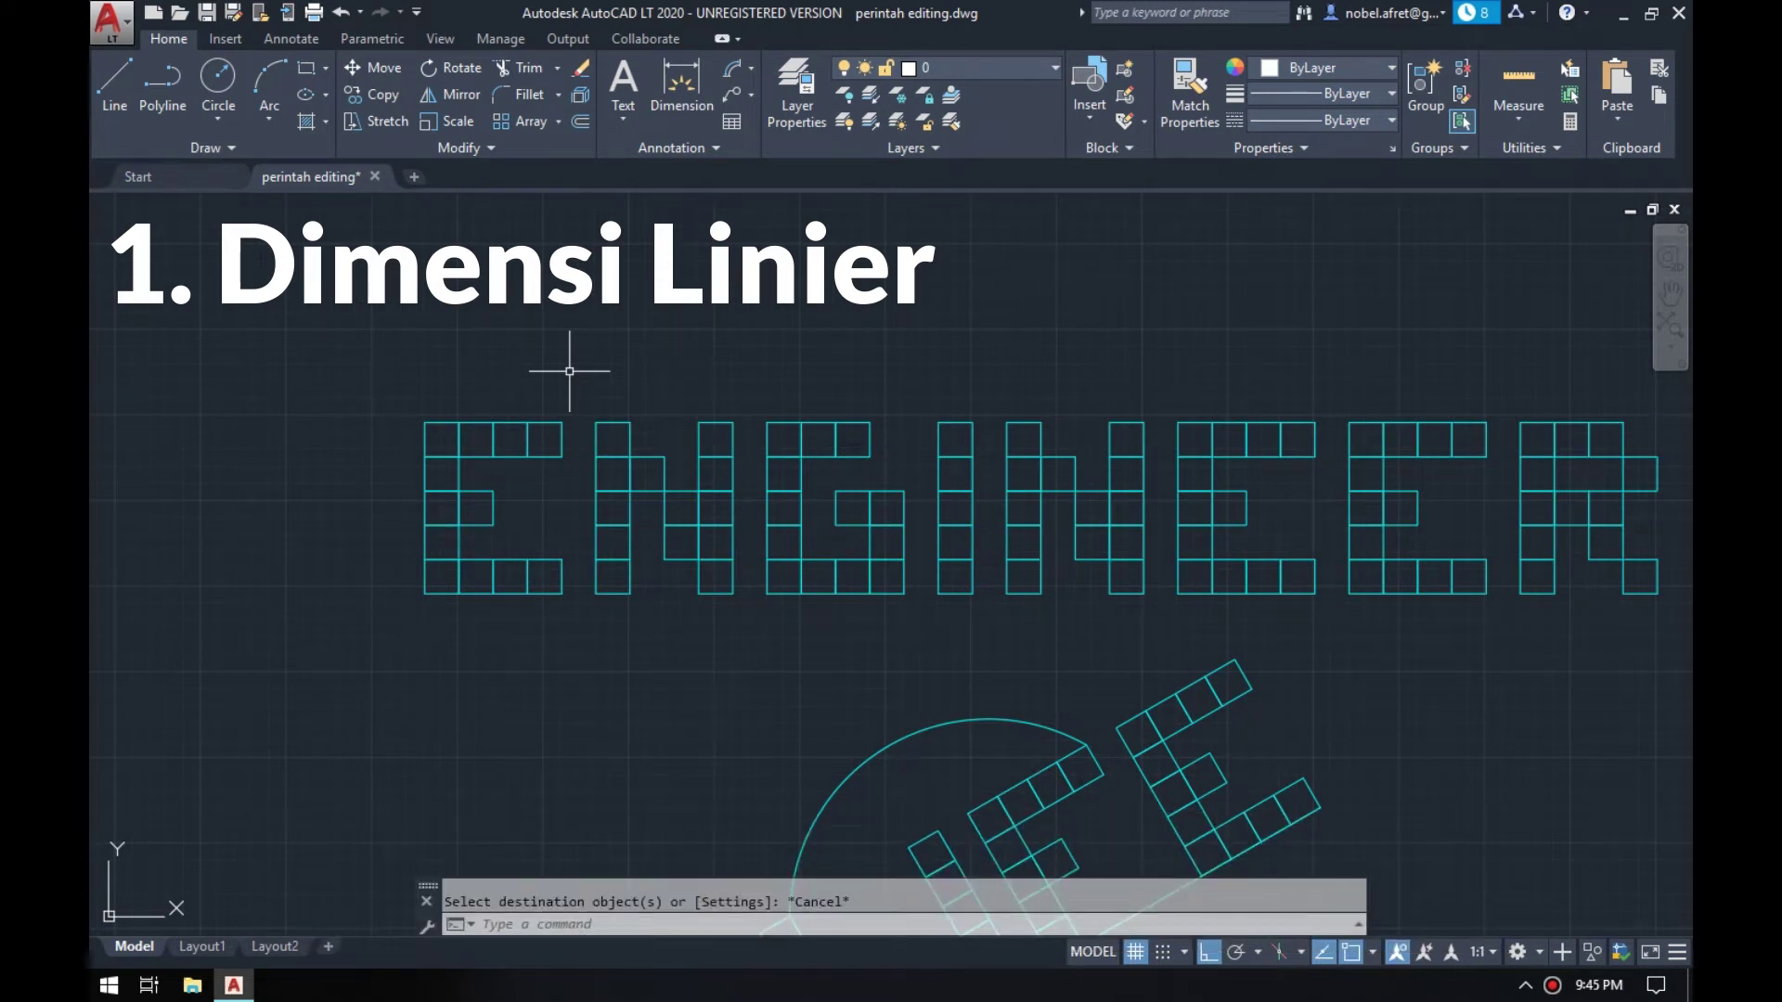
- Add a horizontal linear dimension of 1 above the E's top-left block
type("D")
type("LI")
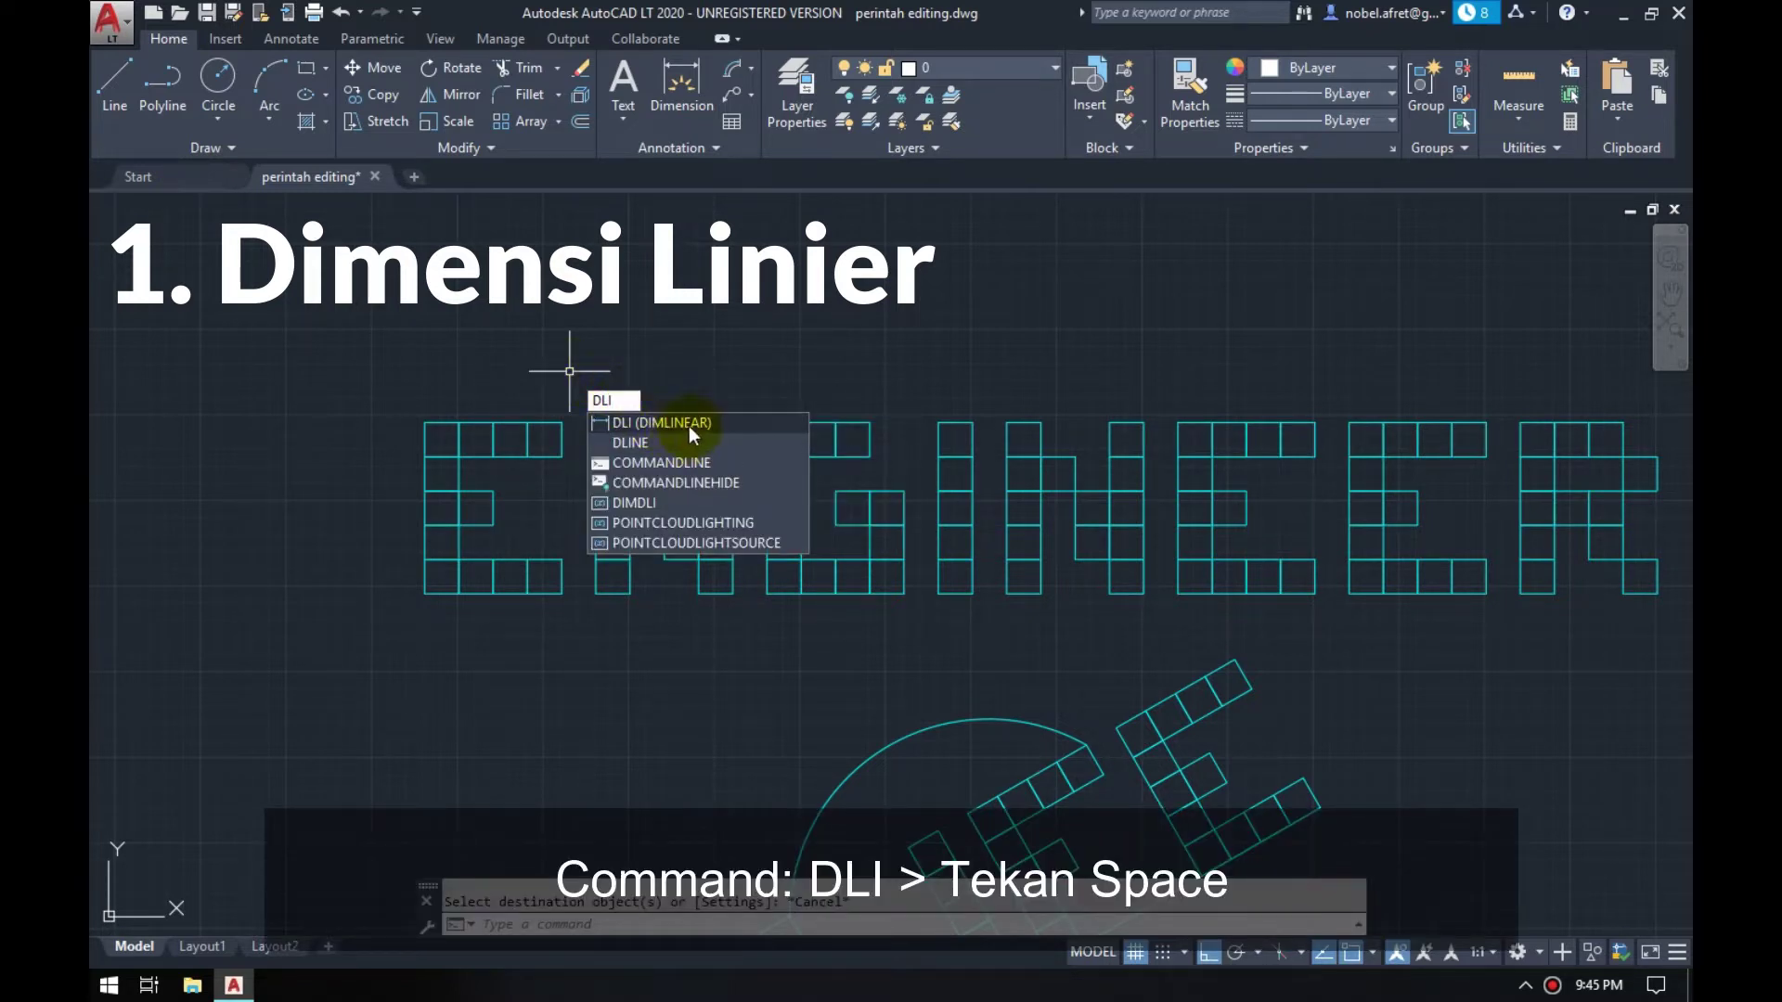
key("space")
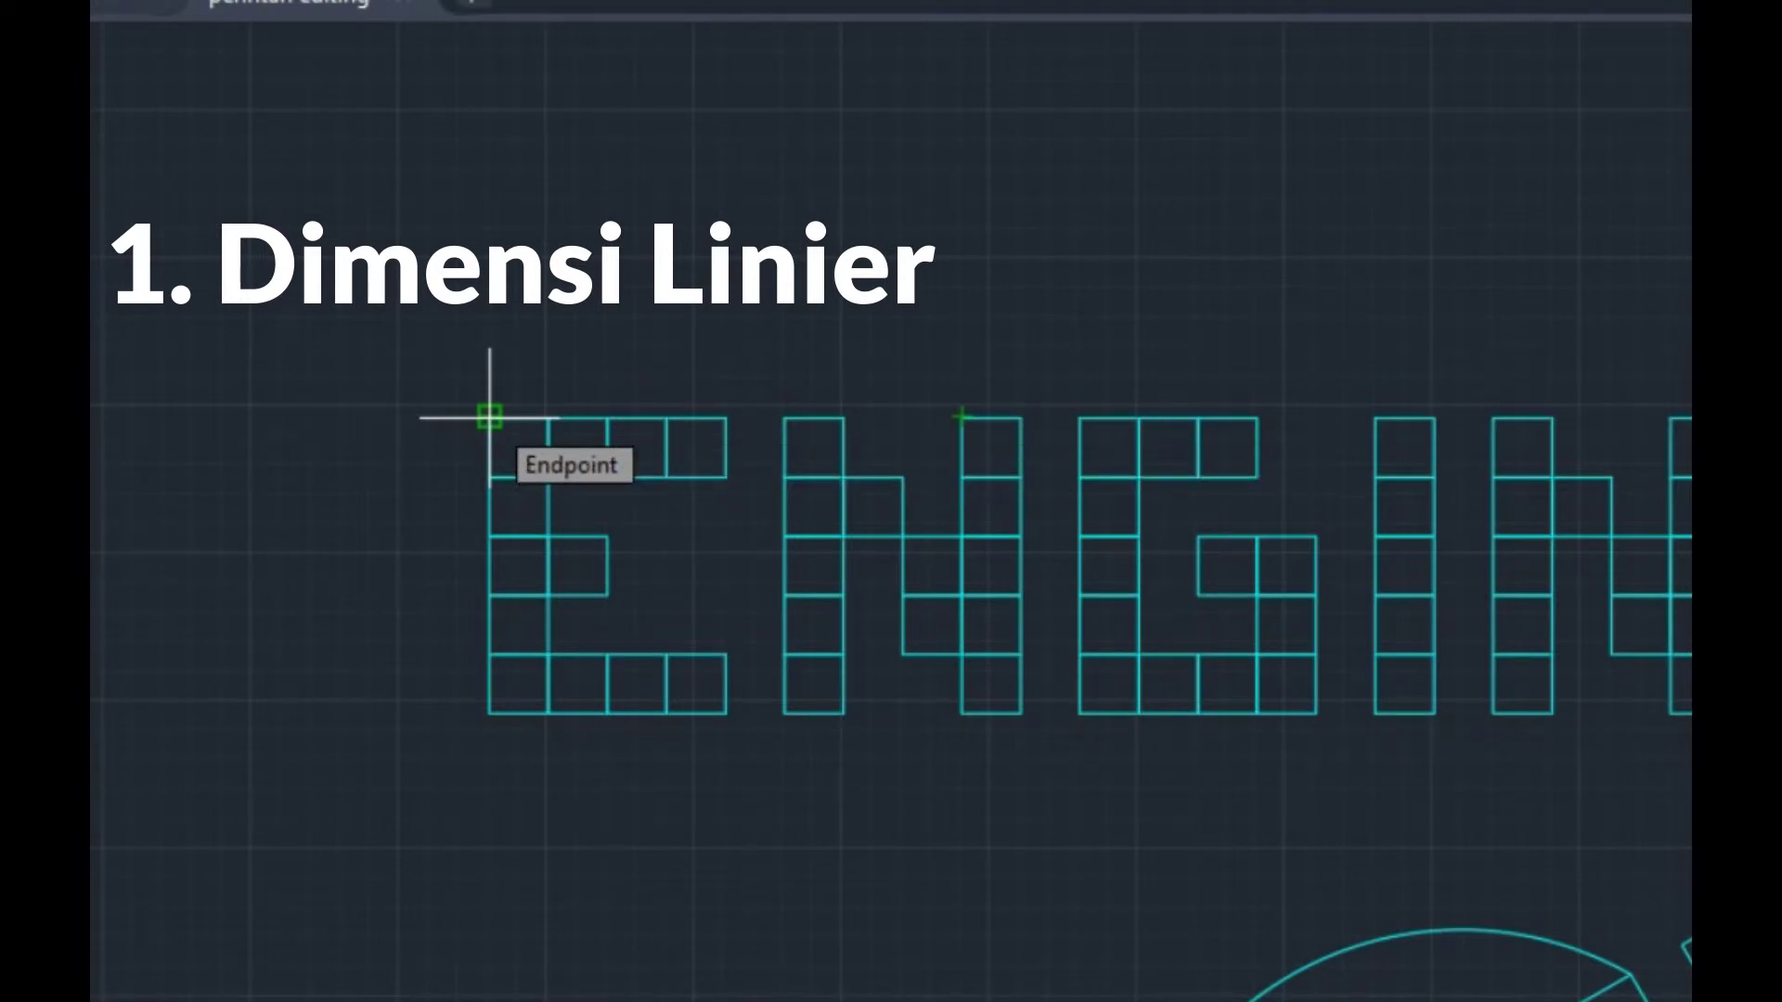
left_click(489, 417)
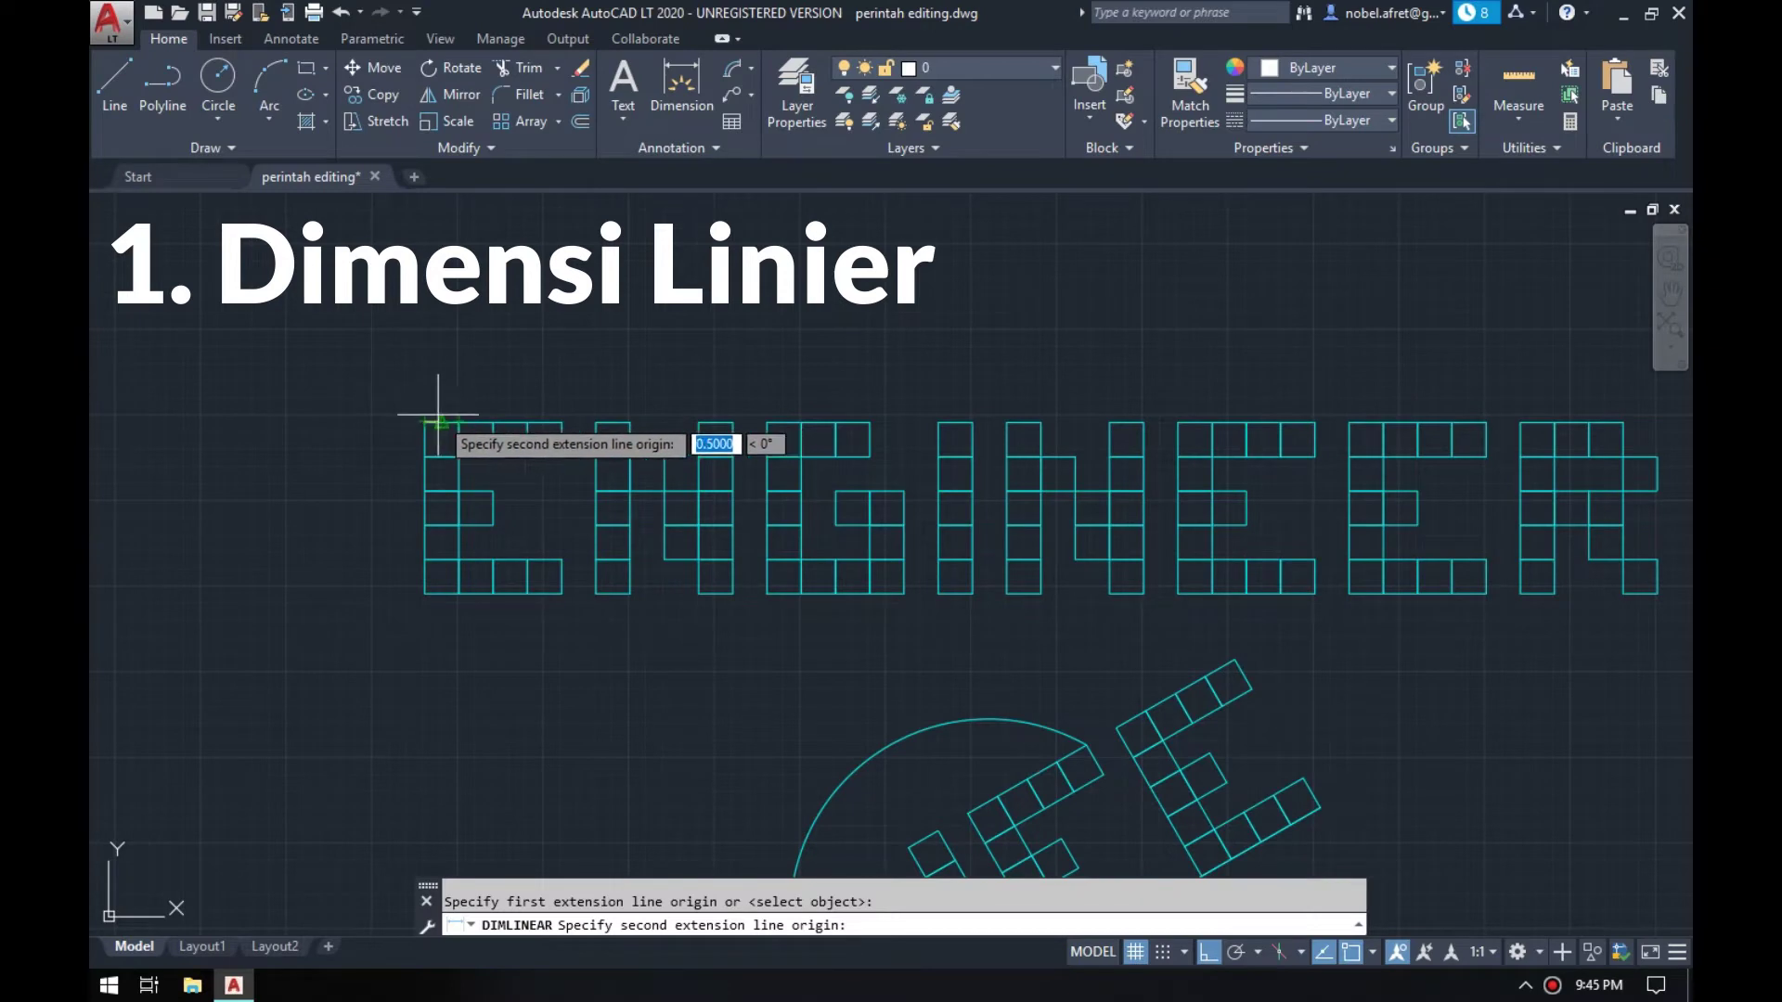
scroll(436, 414, "up", 5)
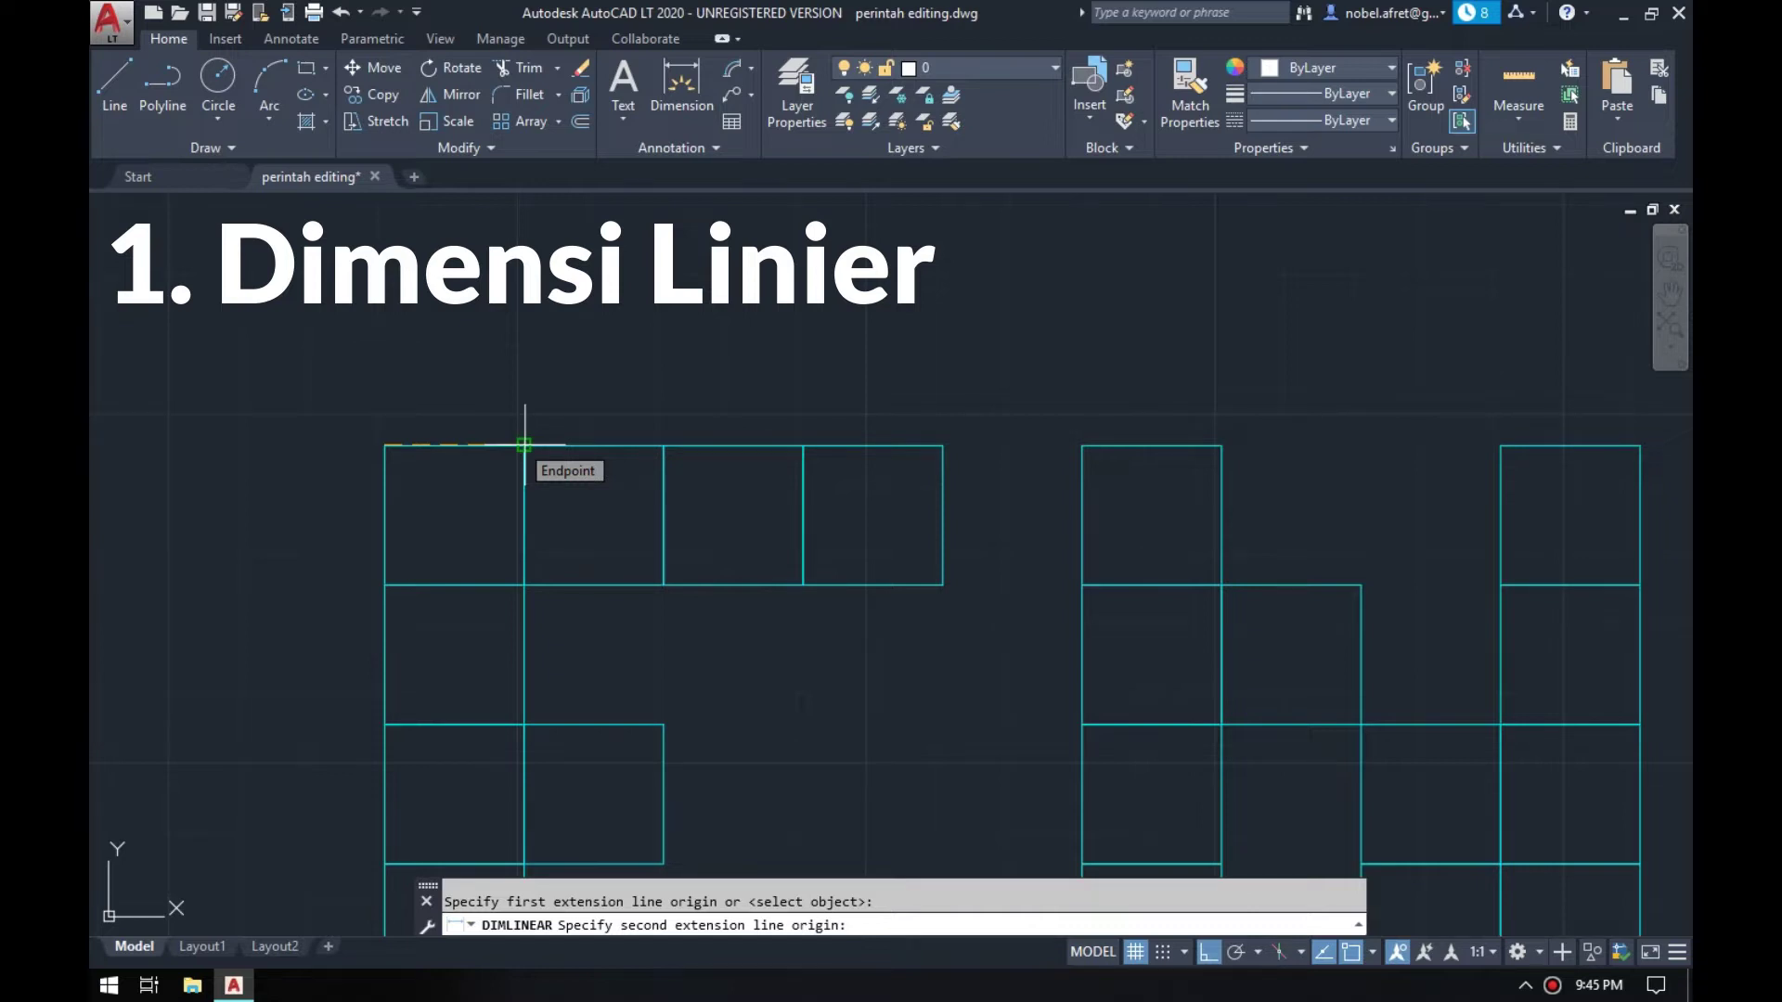
left_click(524, 445)
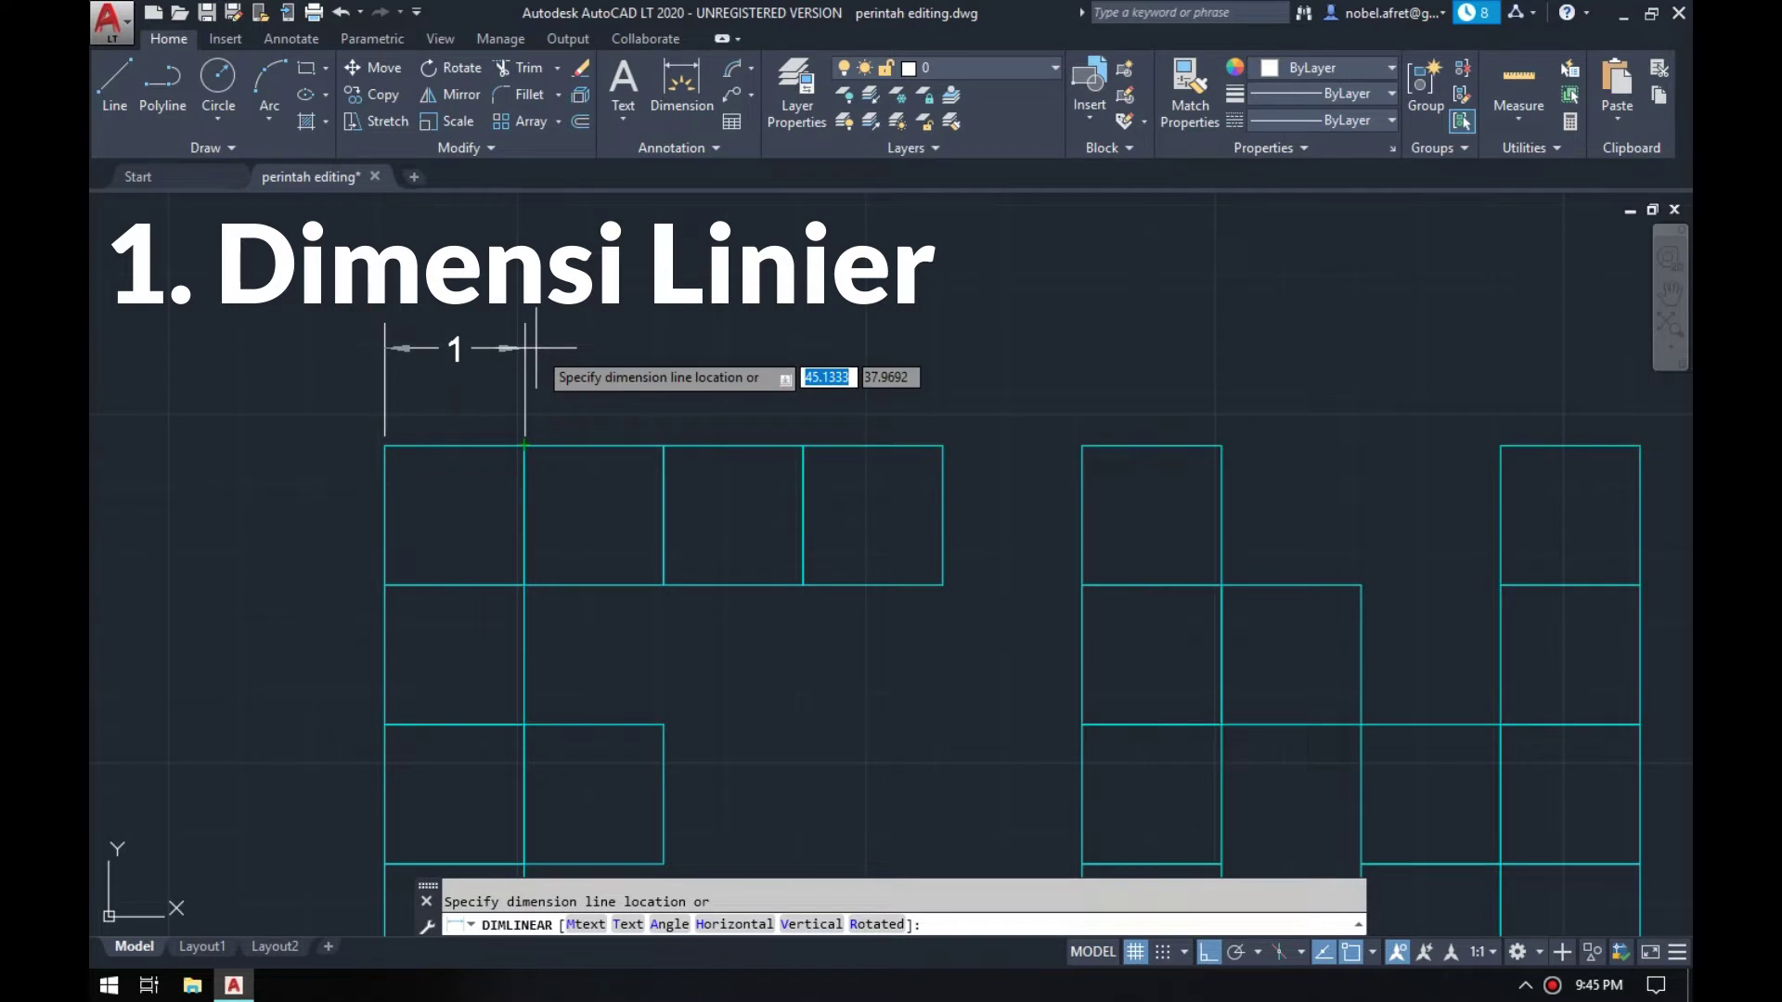
left_click(535, 347)
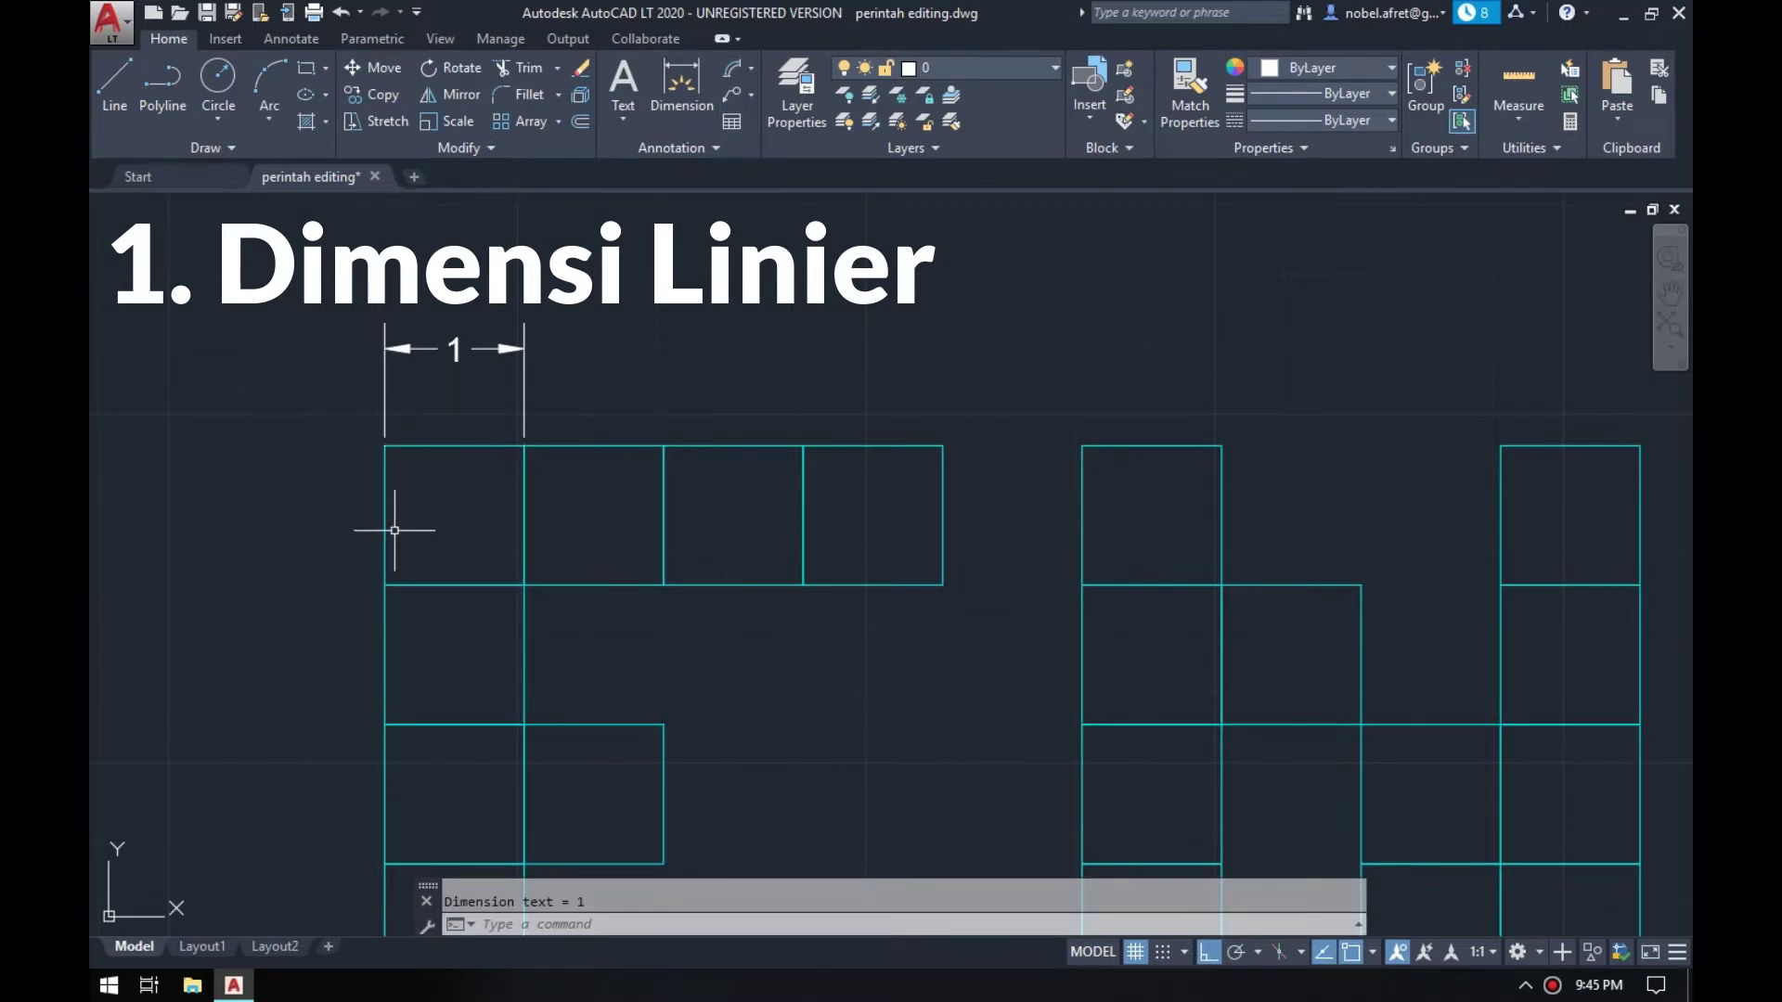
- Add a vertical linear dimension of 1 along that block's left edge
type("D")
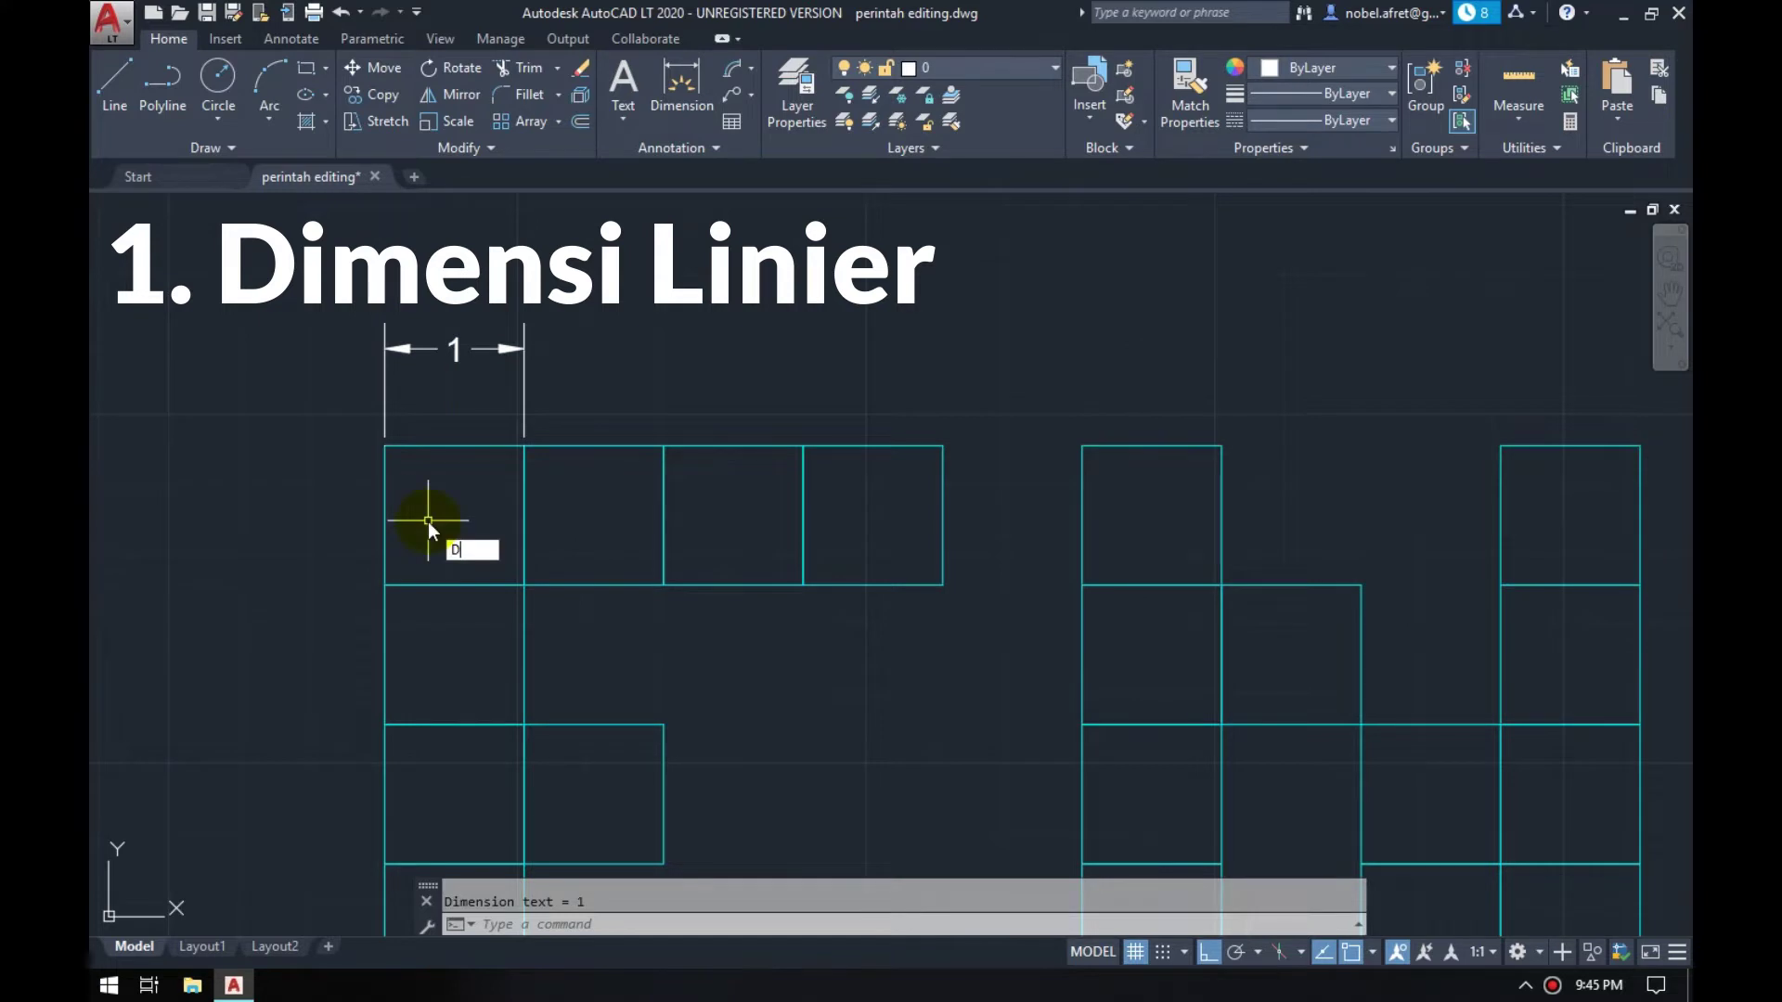
type("LI")
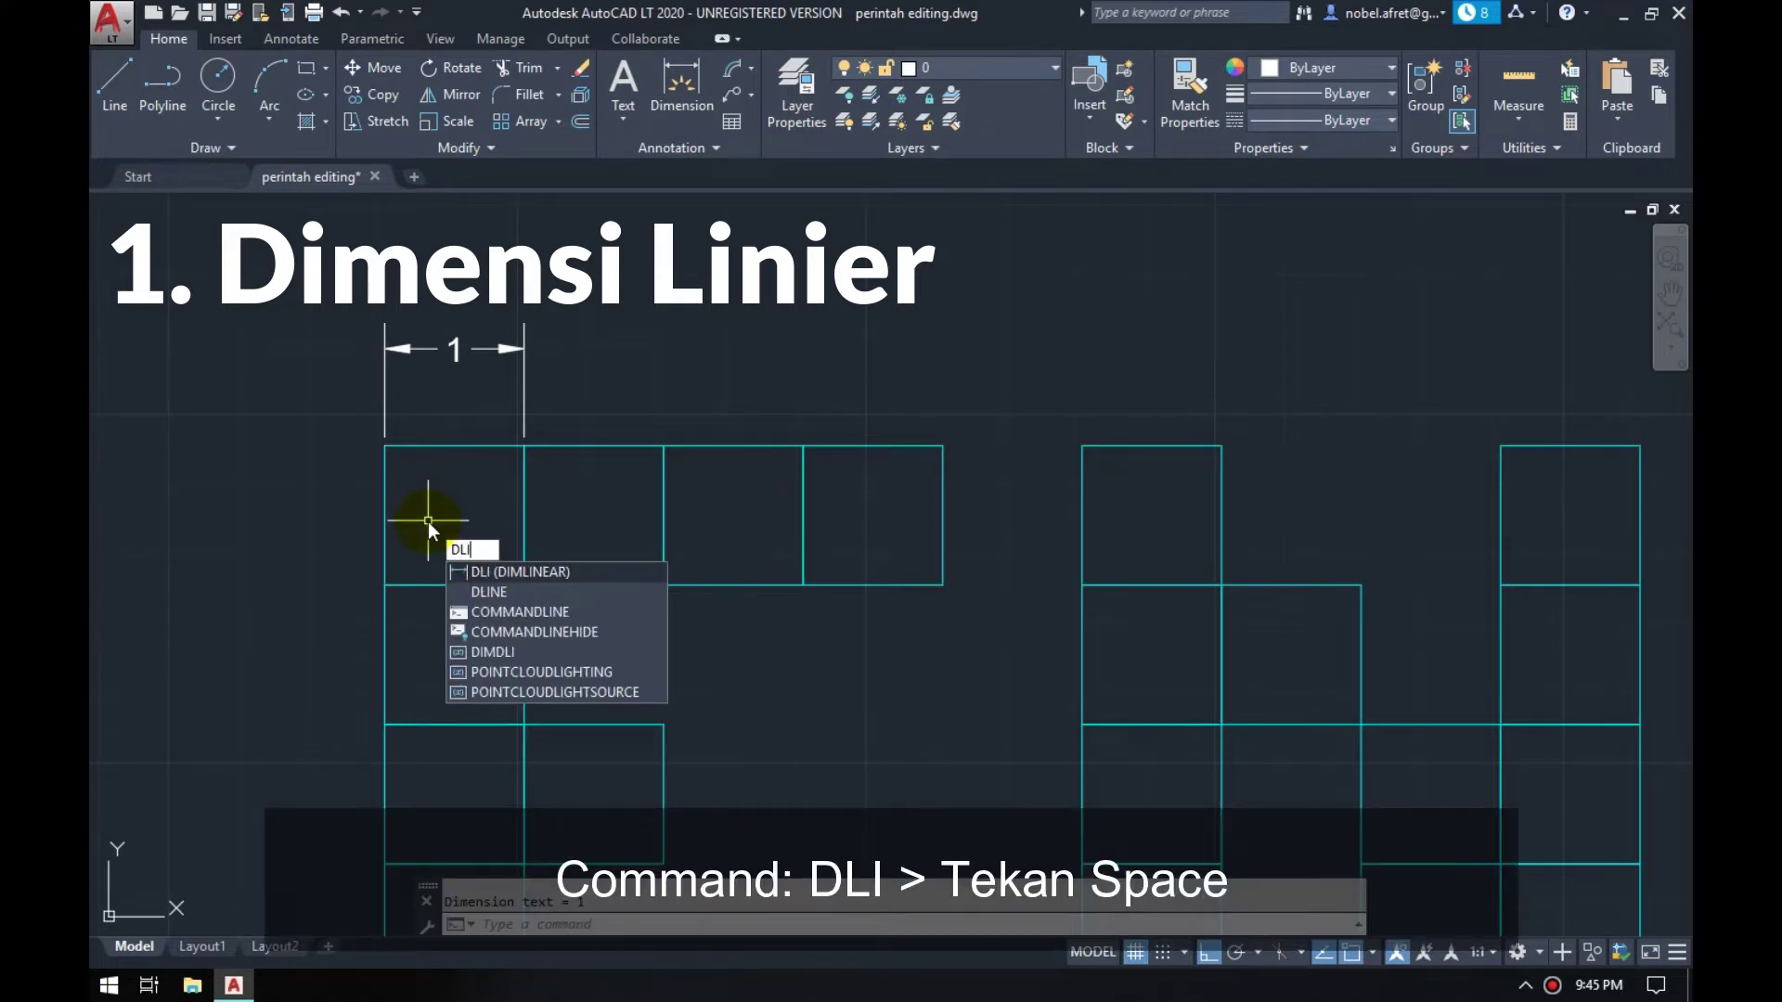
key("space")
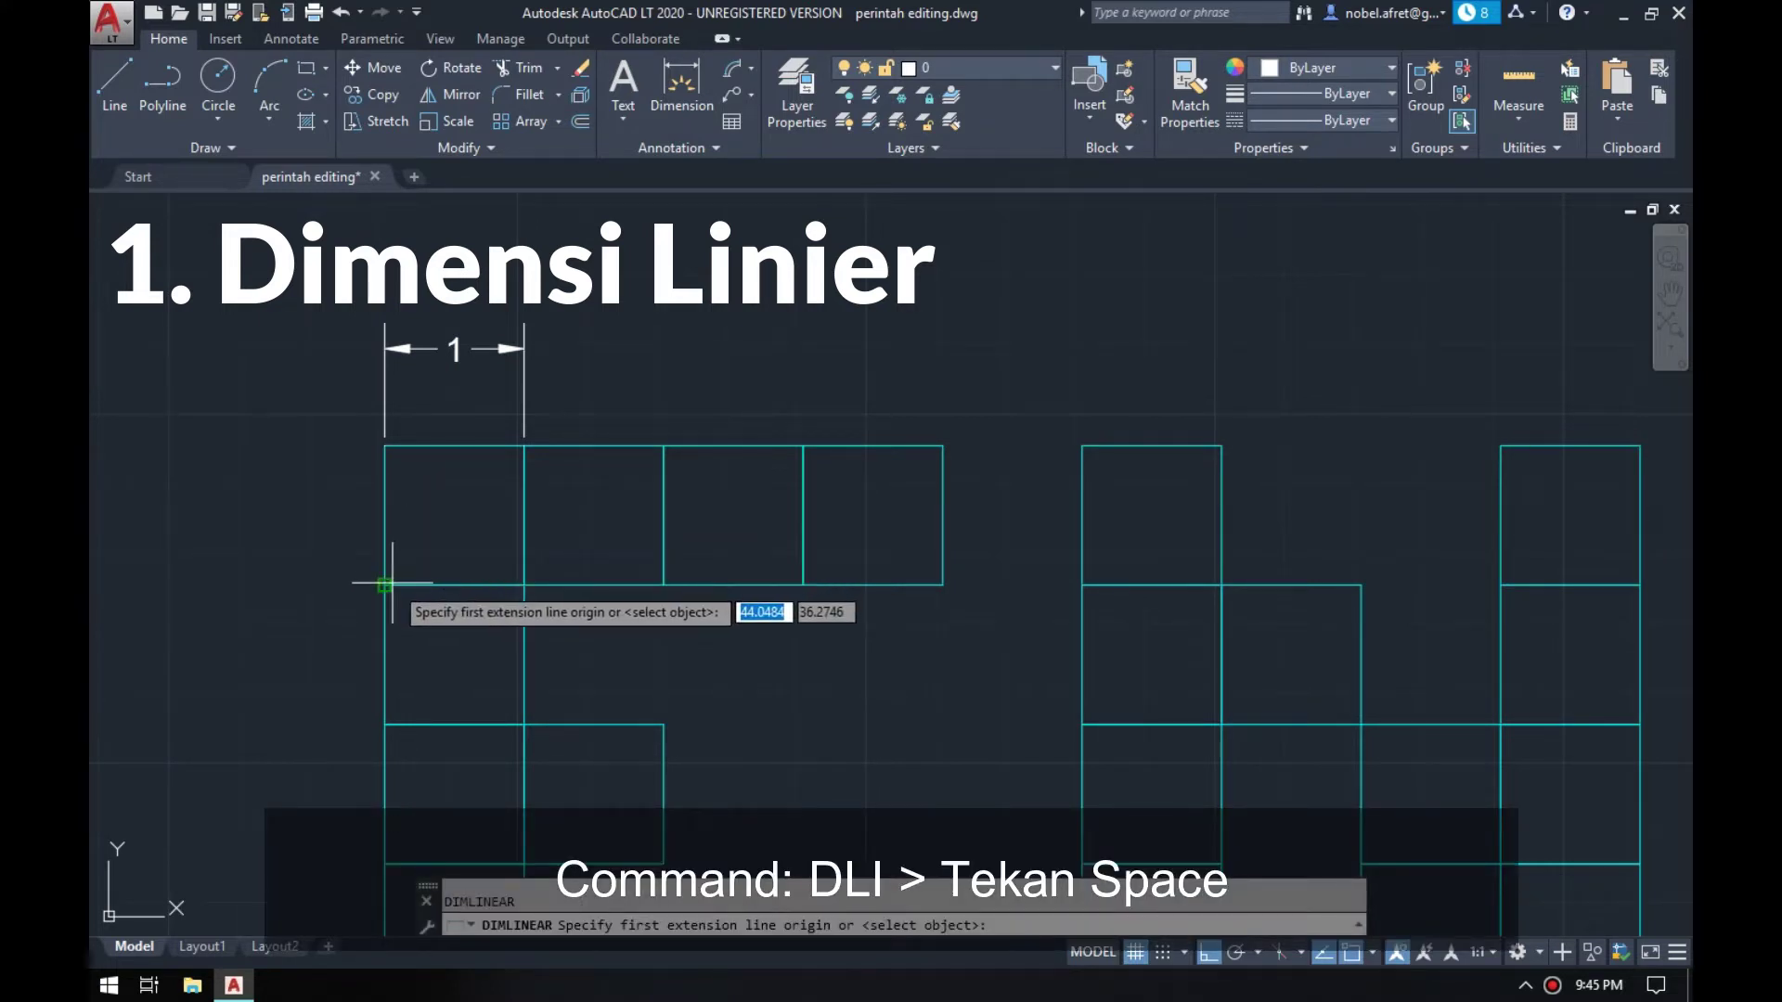
left_click(384, 585)
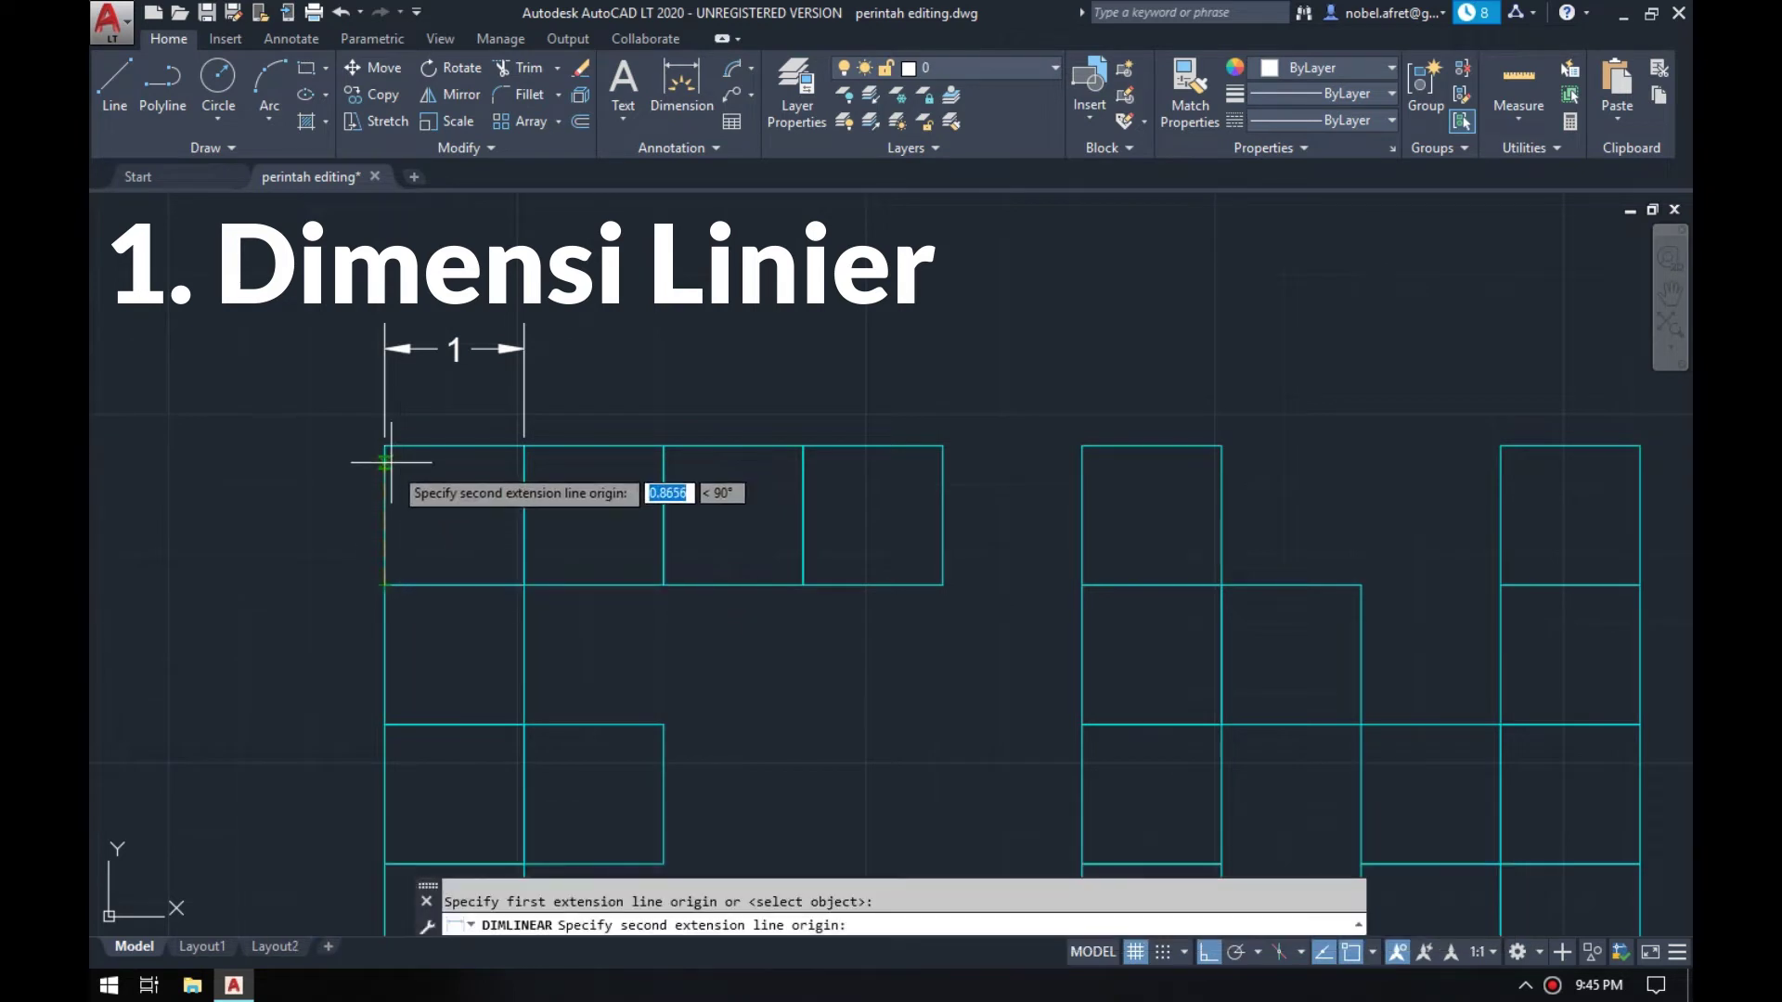
left_click(384, 445)
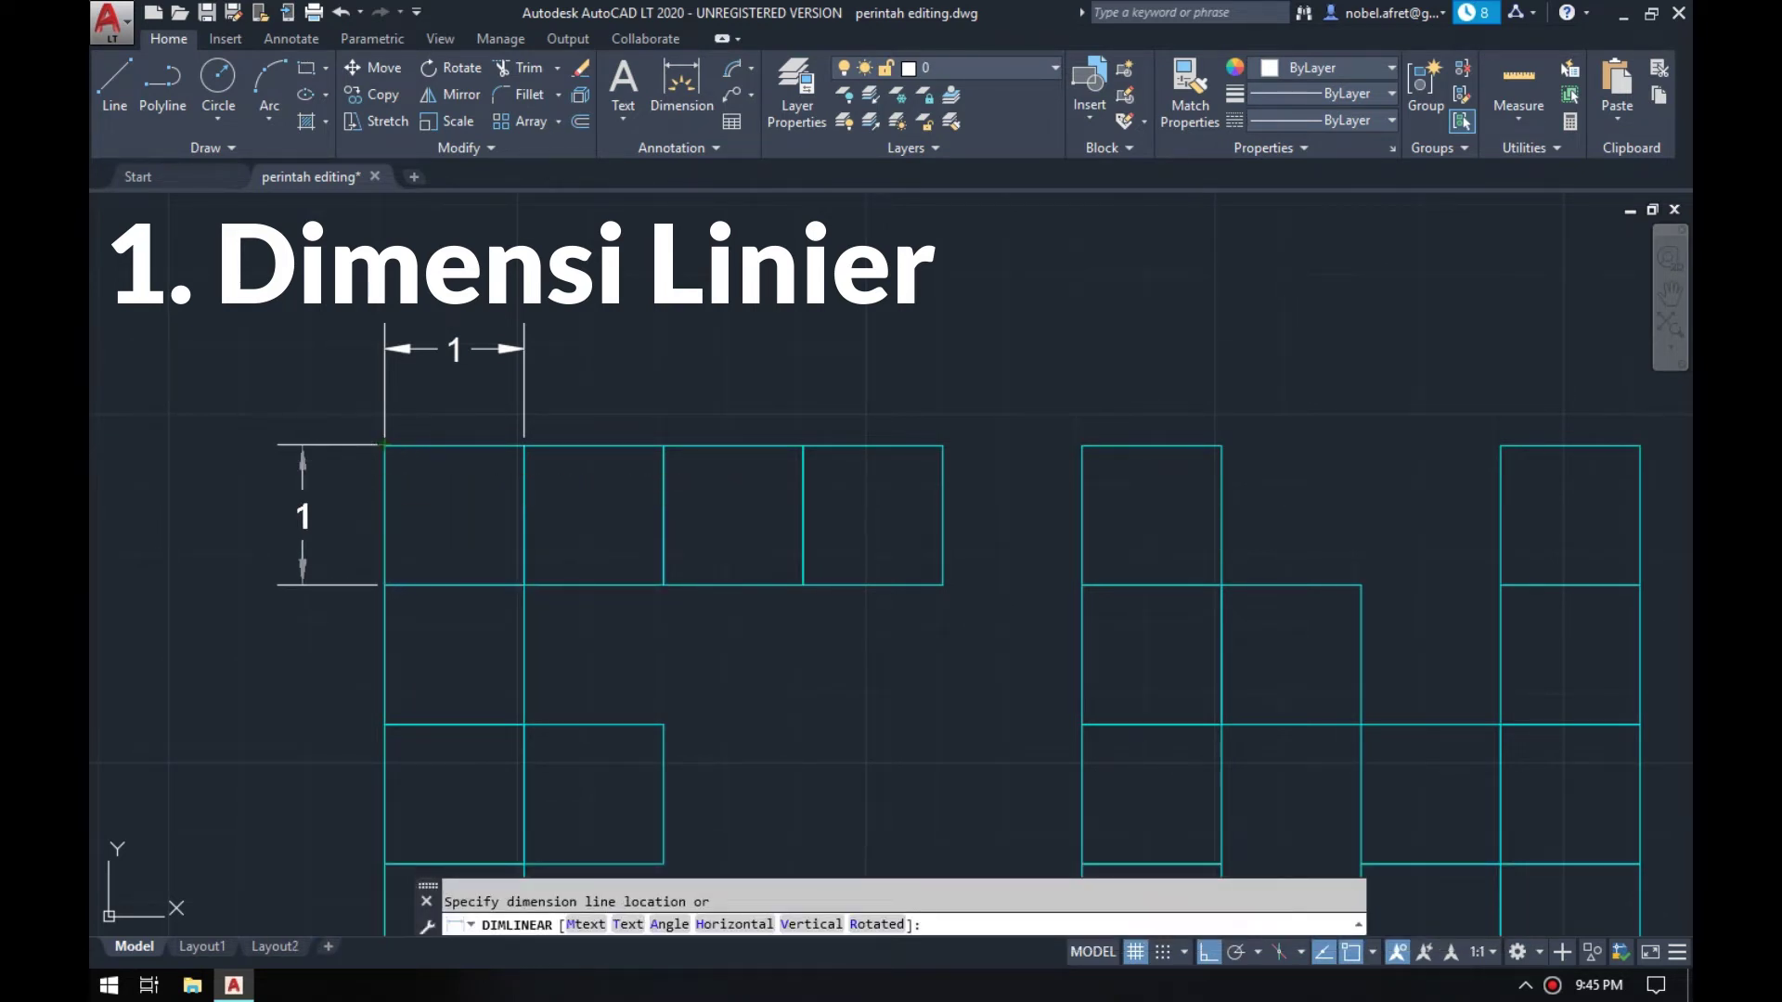
left_click(303, 517)
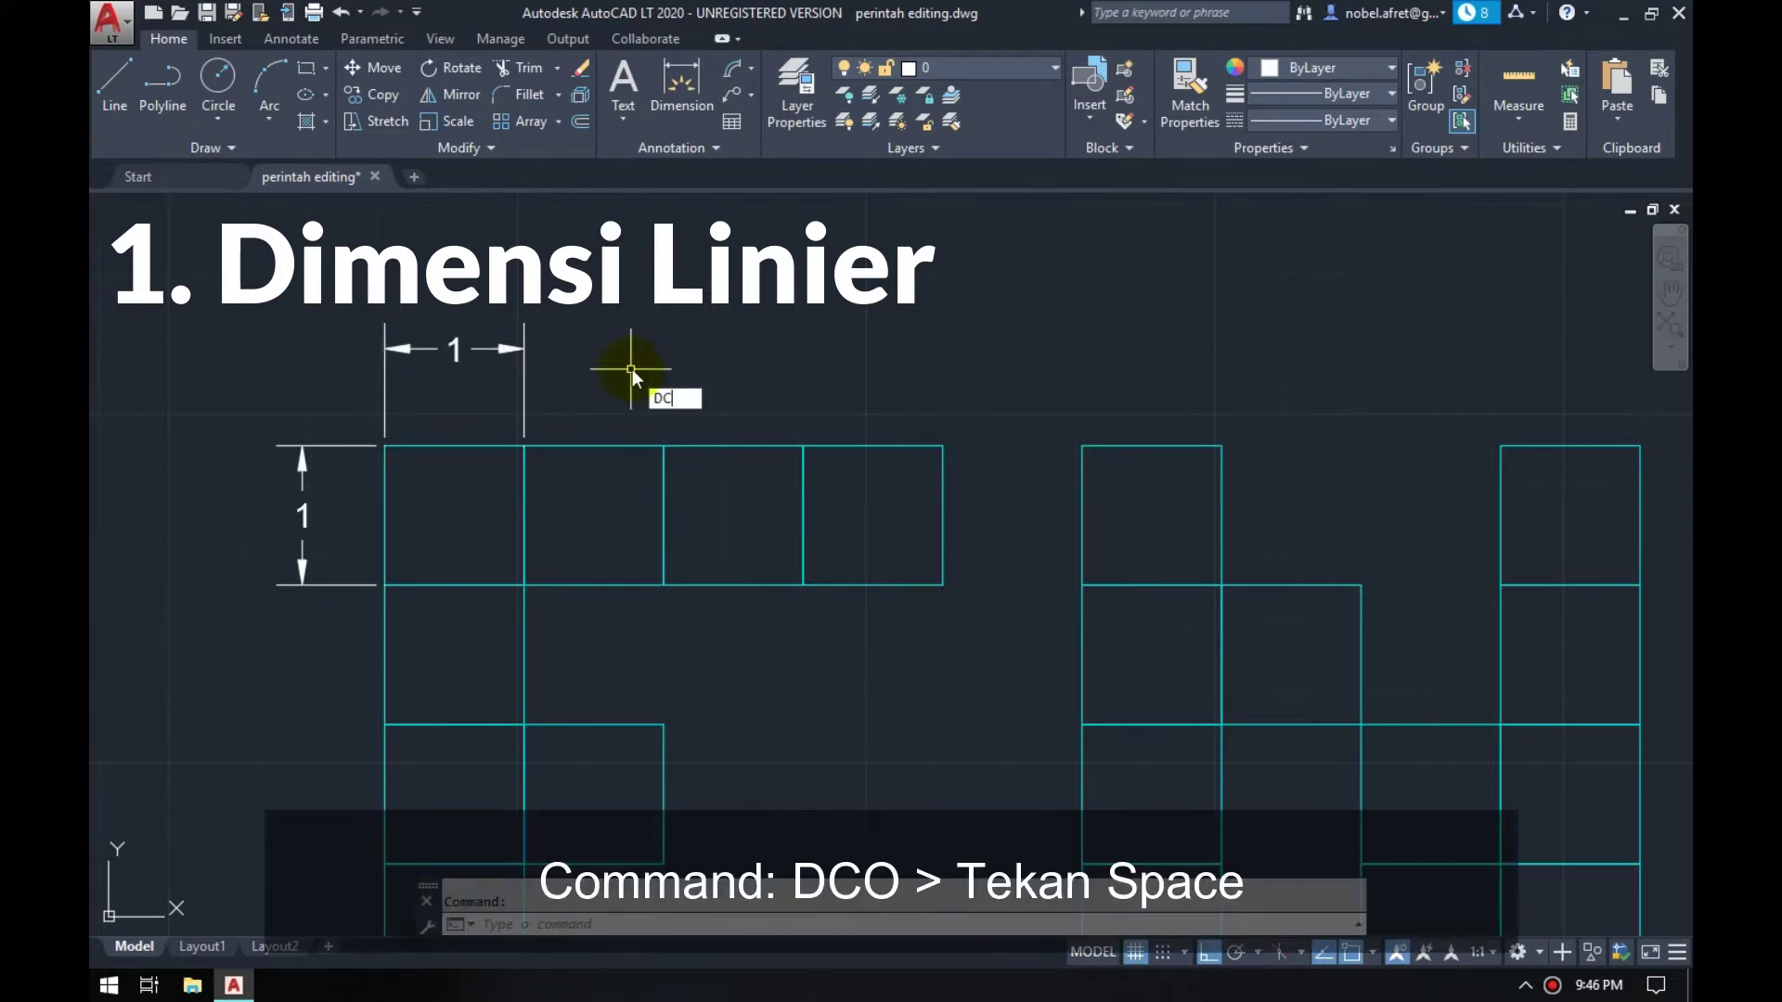
- Continue from the horizontal 1 dimension, chaining 1-unit dimensions across the first block tops
type("CO")
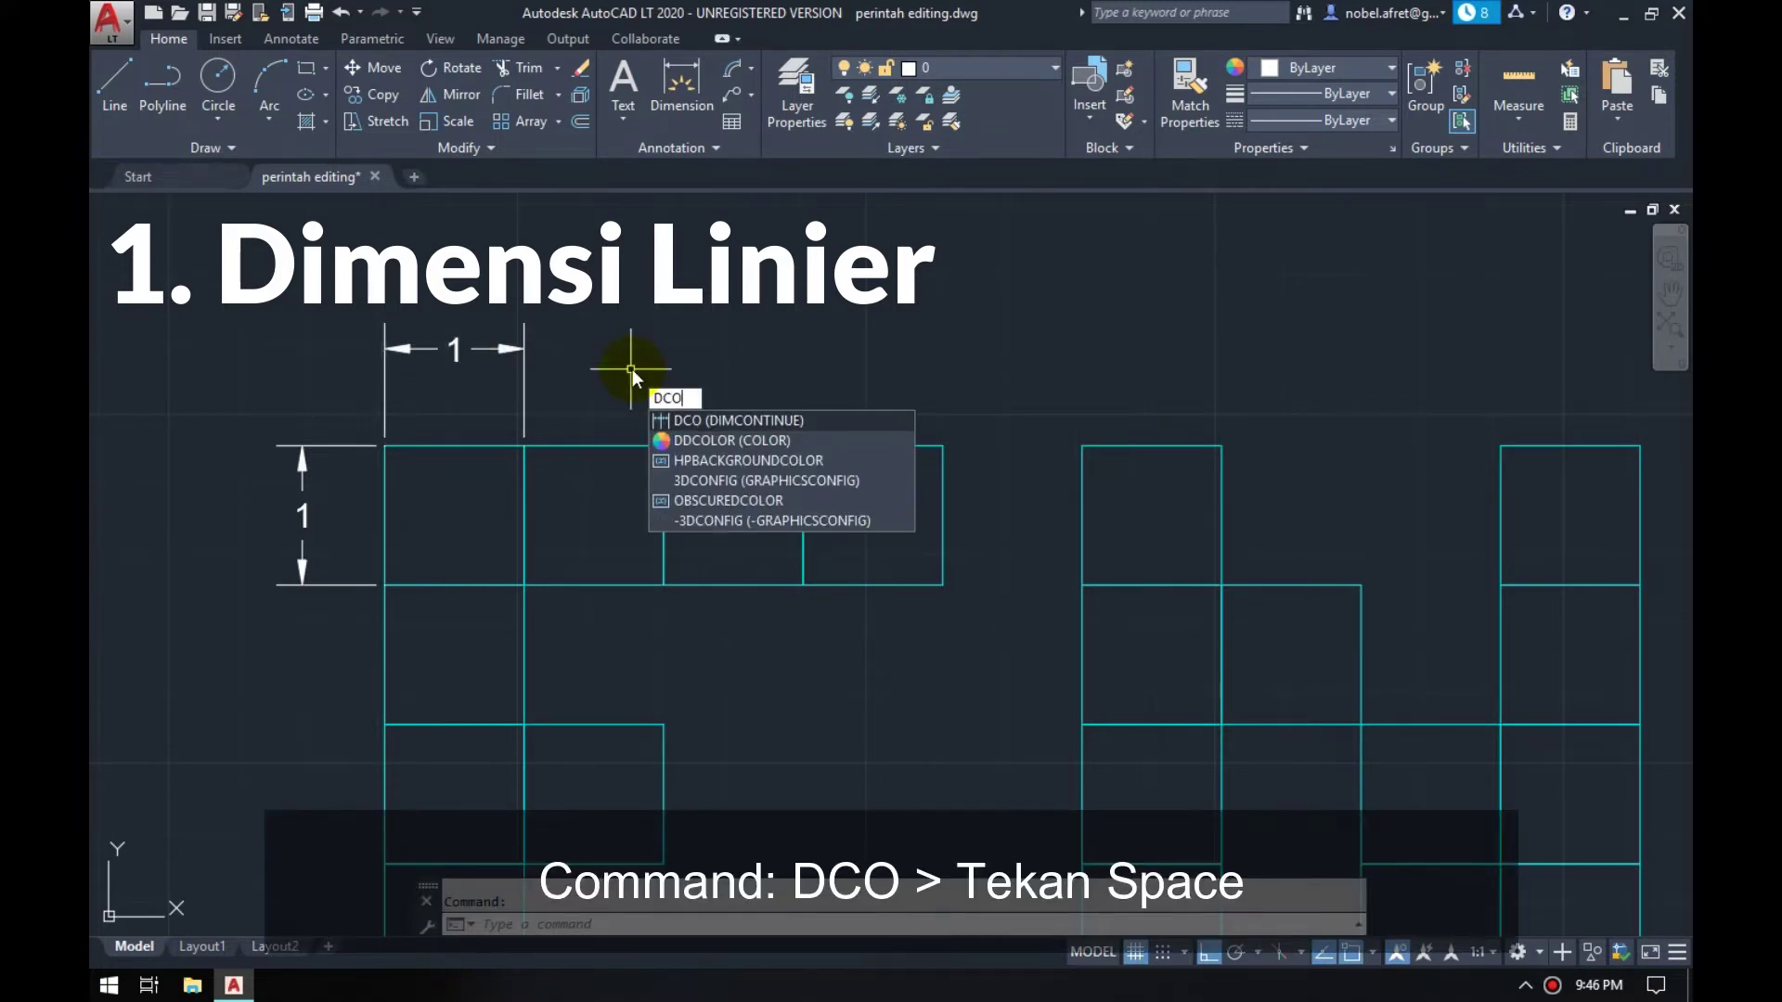
key("space")
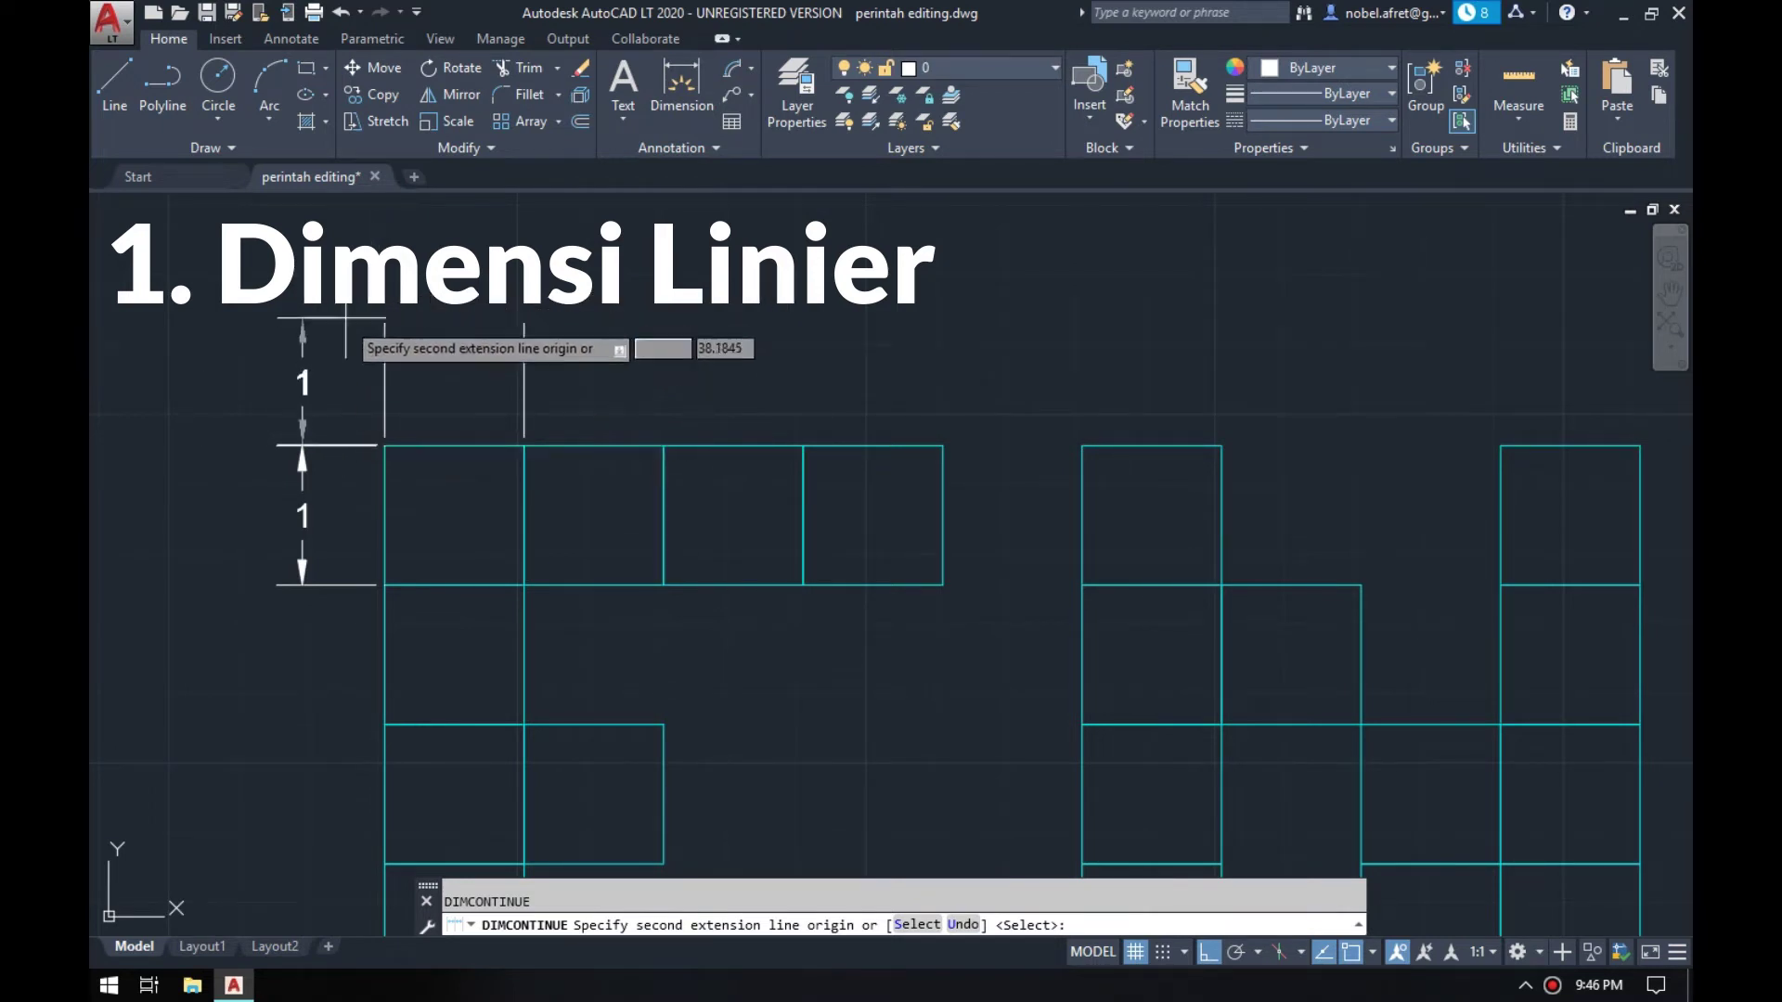
key("Return")
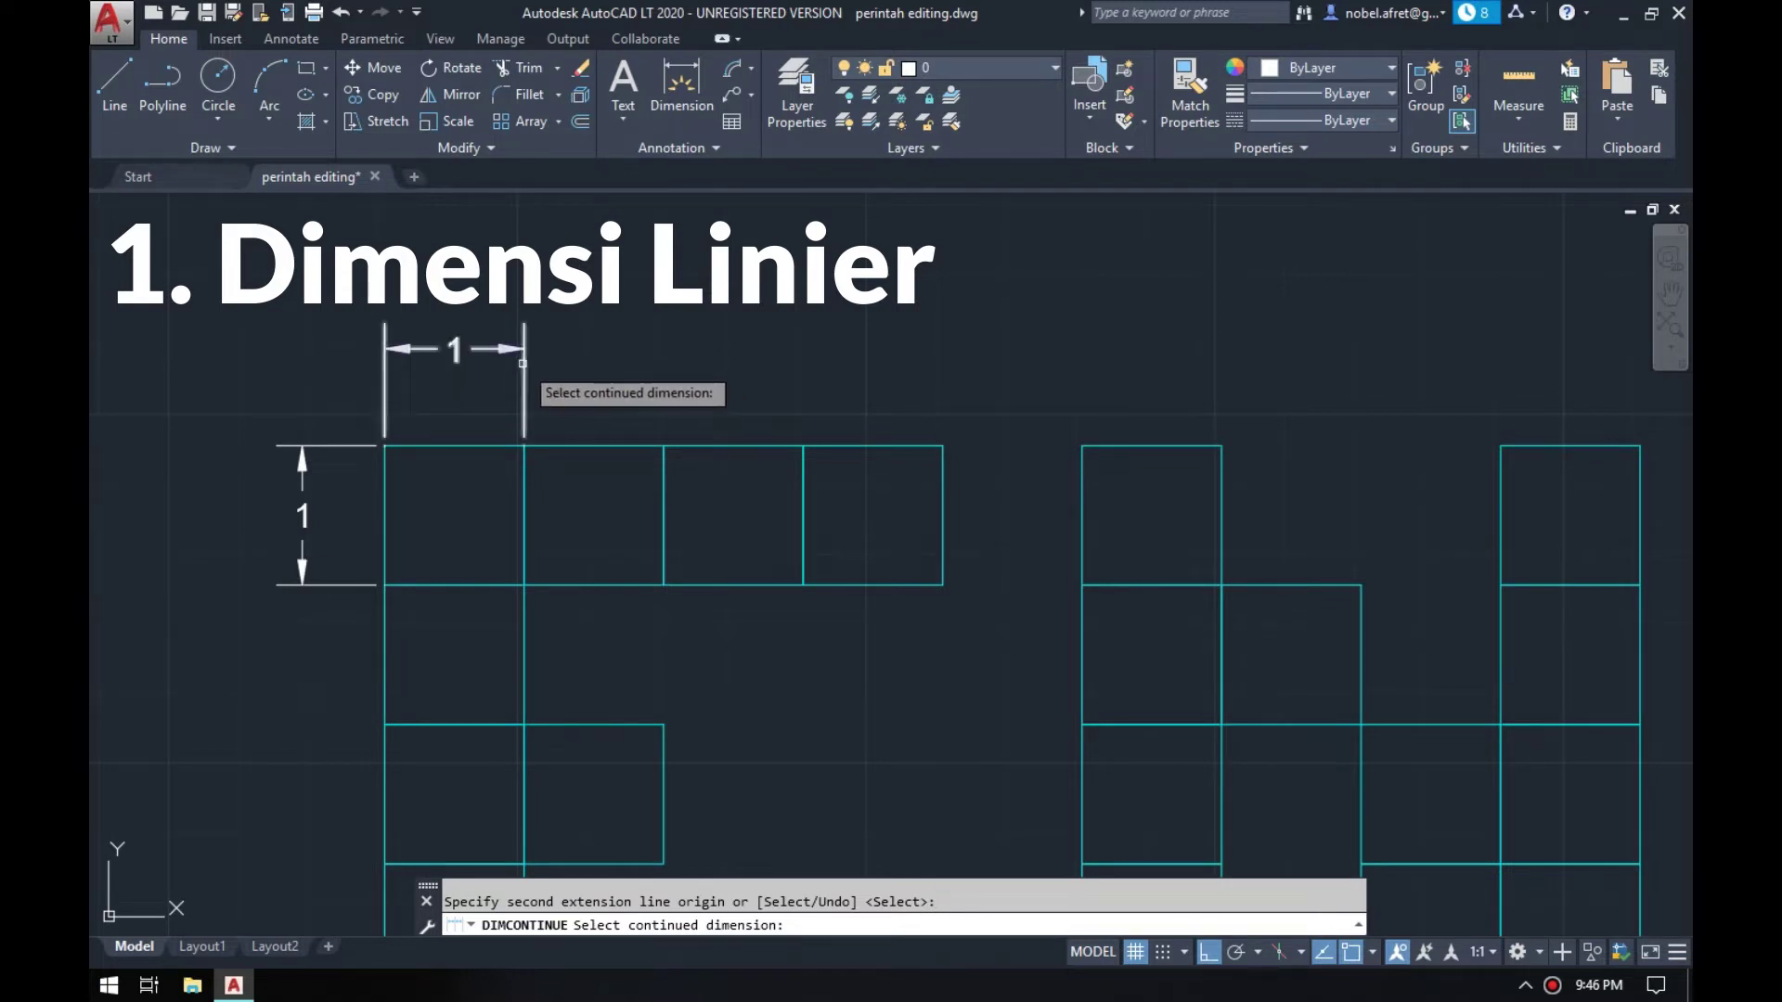
left_click(520, 363)
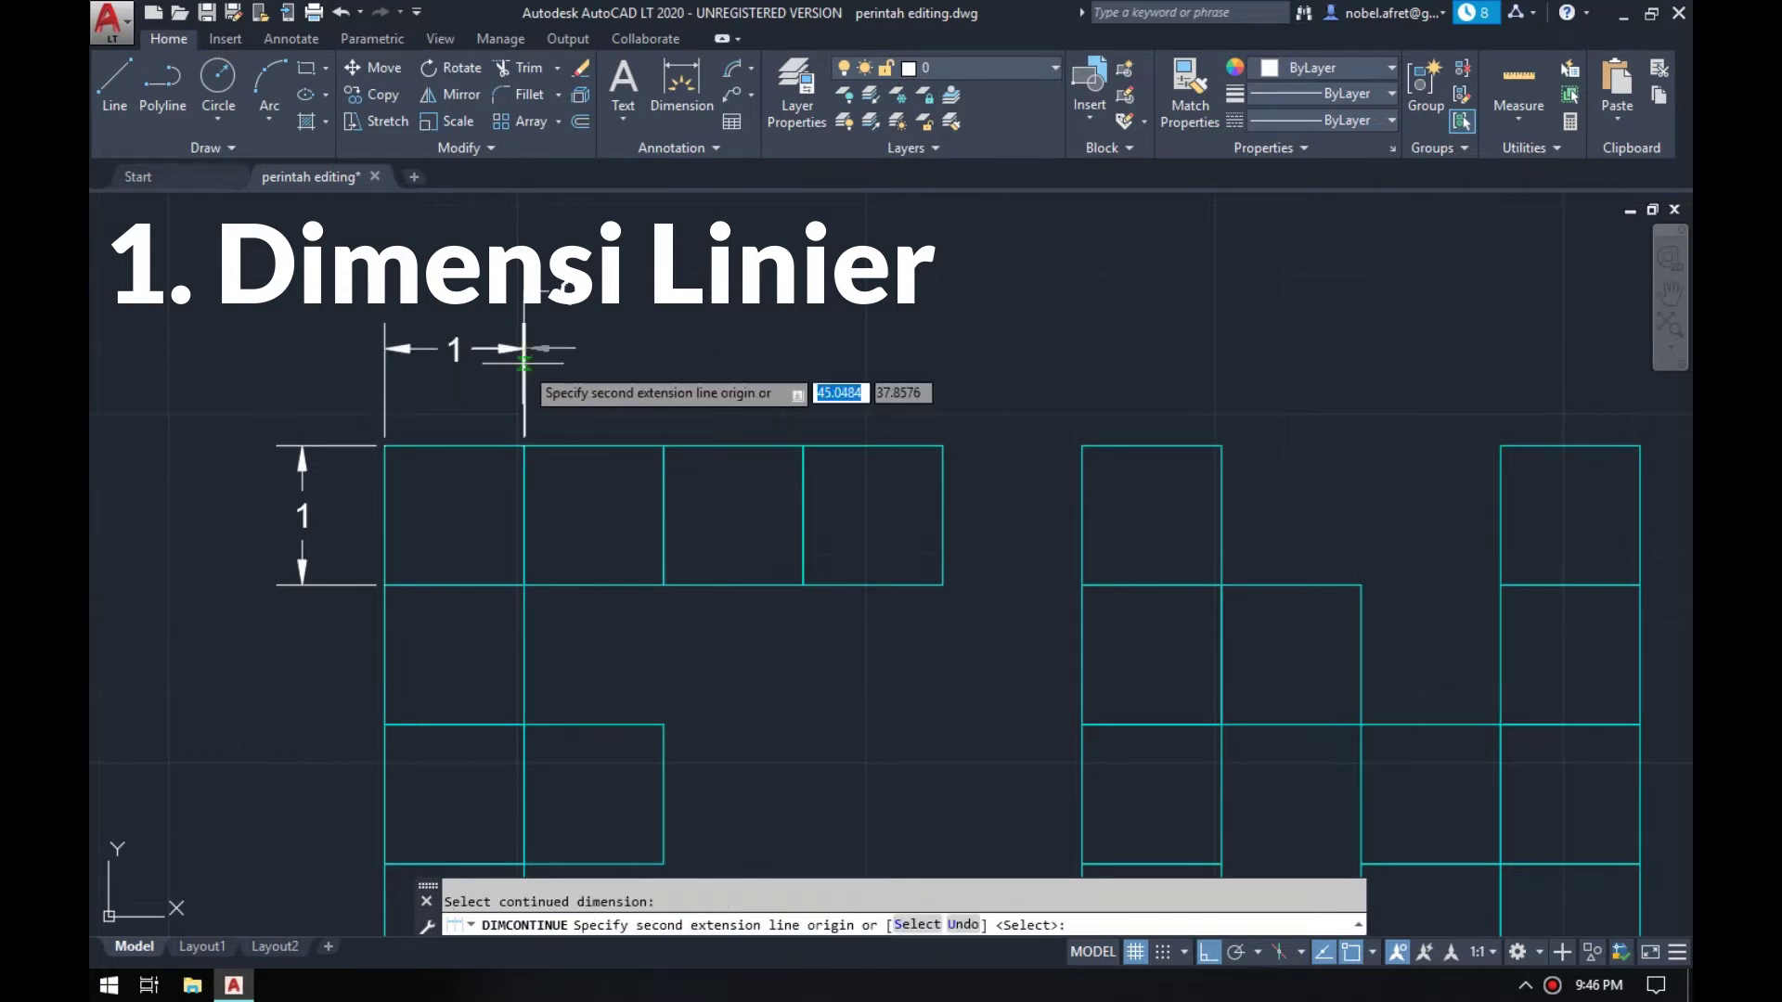
left_click(664, 446)
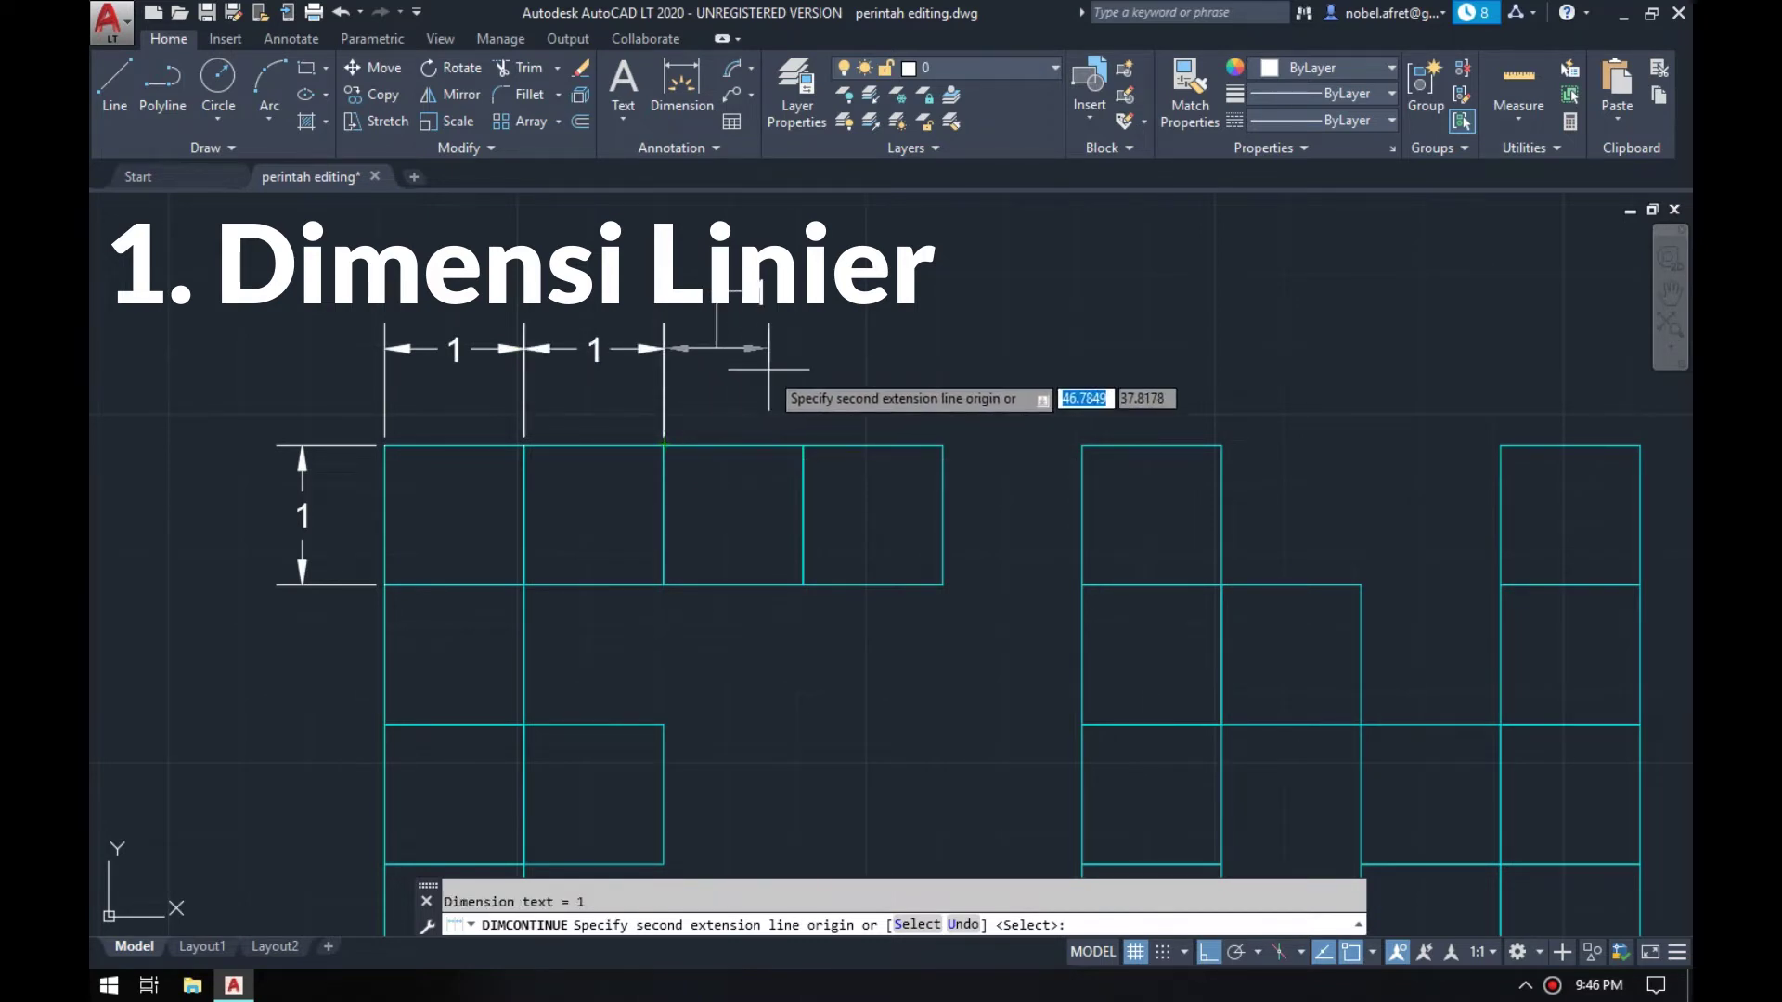
left_click(802, 446)
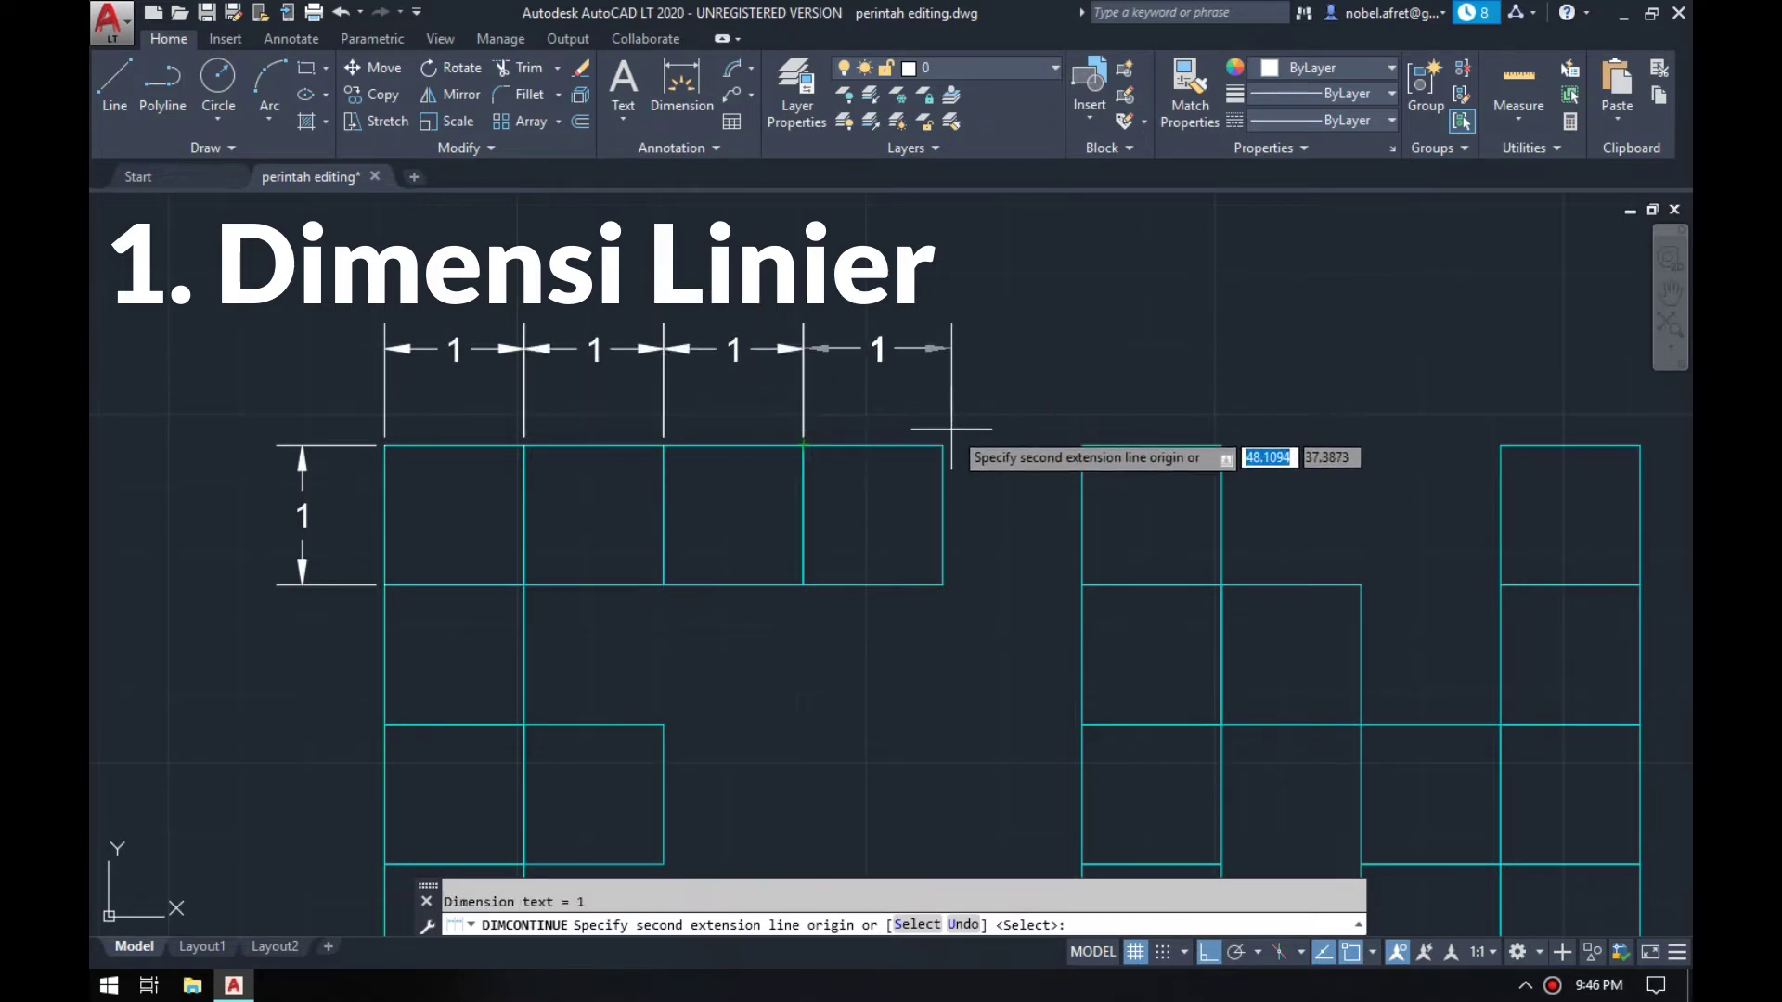
left_click(942, 445)
left_click(1082, 445)
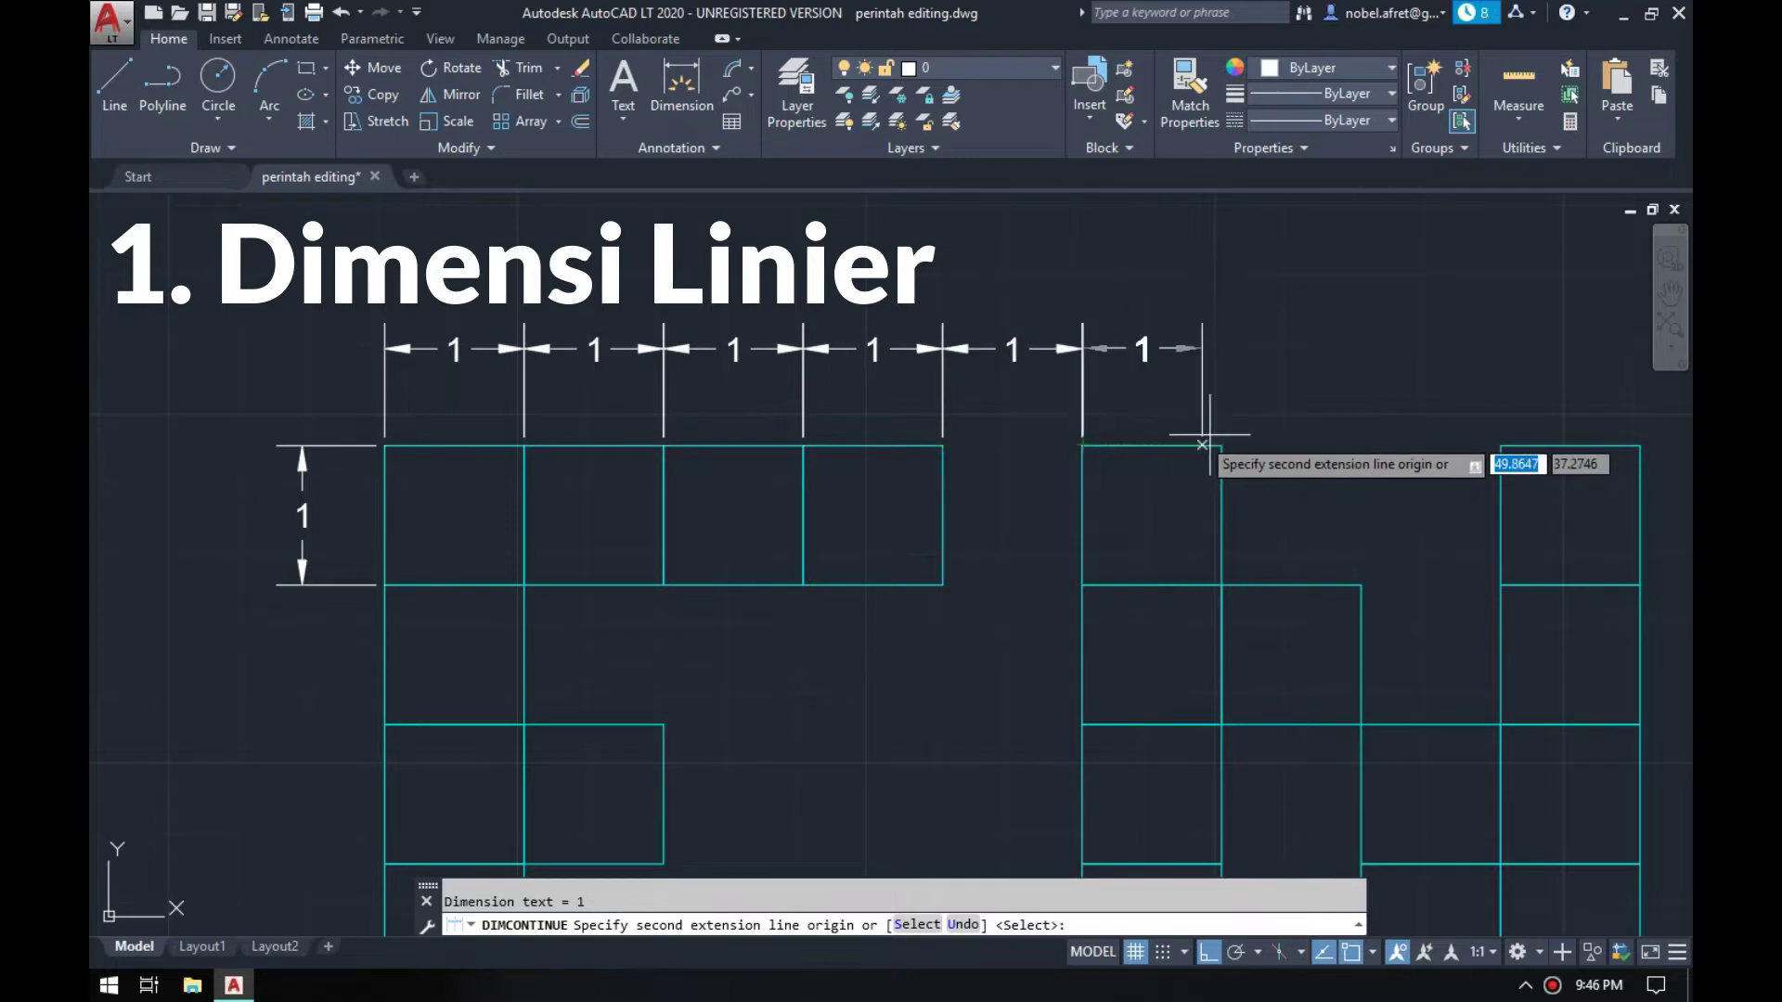
left_click(1222, 445)
- Extend the 1-unit chain rightward along the remaining ENGINEER letter tops
middle_click_drag(1352, 397, 792, 407)
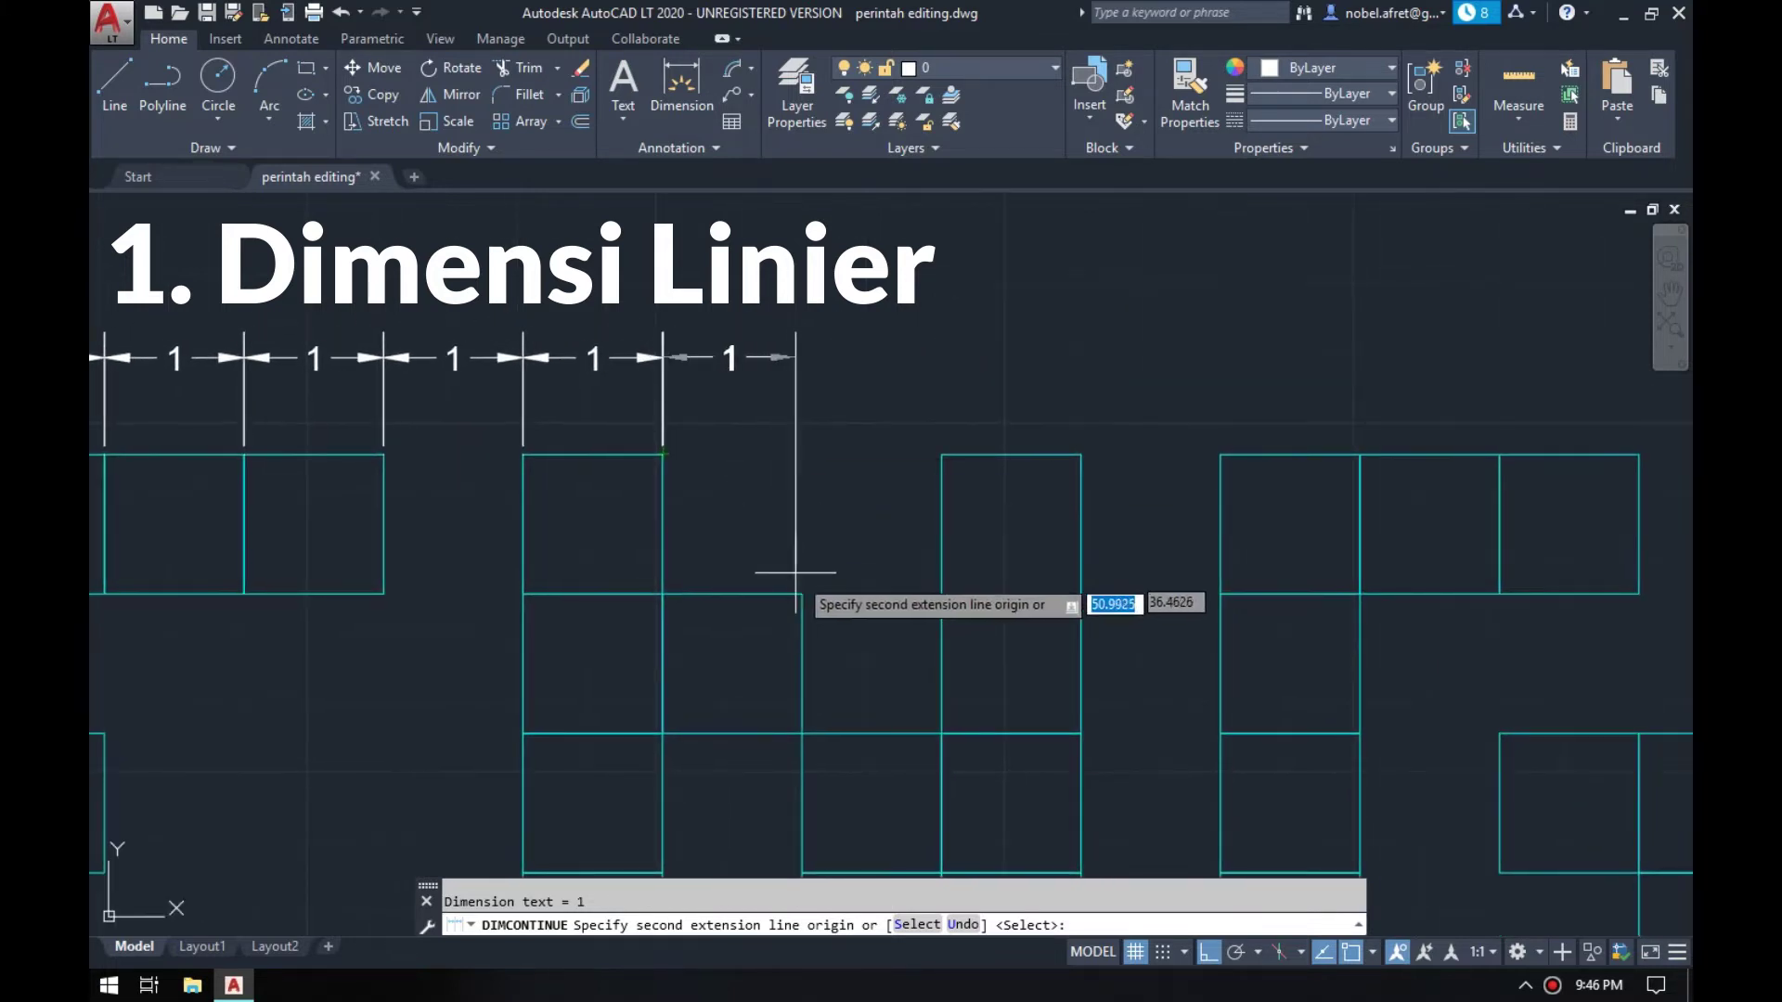
left_click(803, 594)
left_click(942, 455)
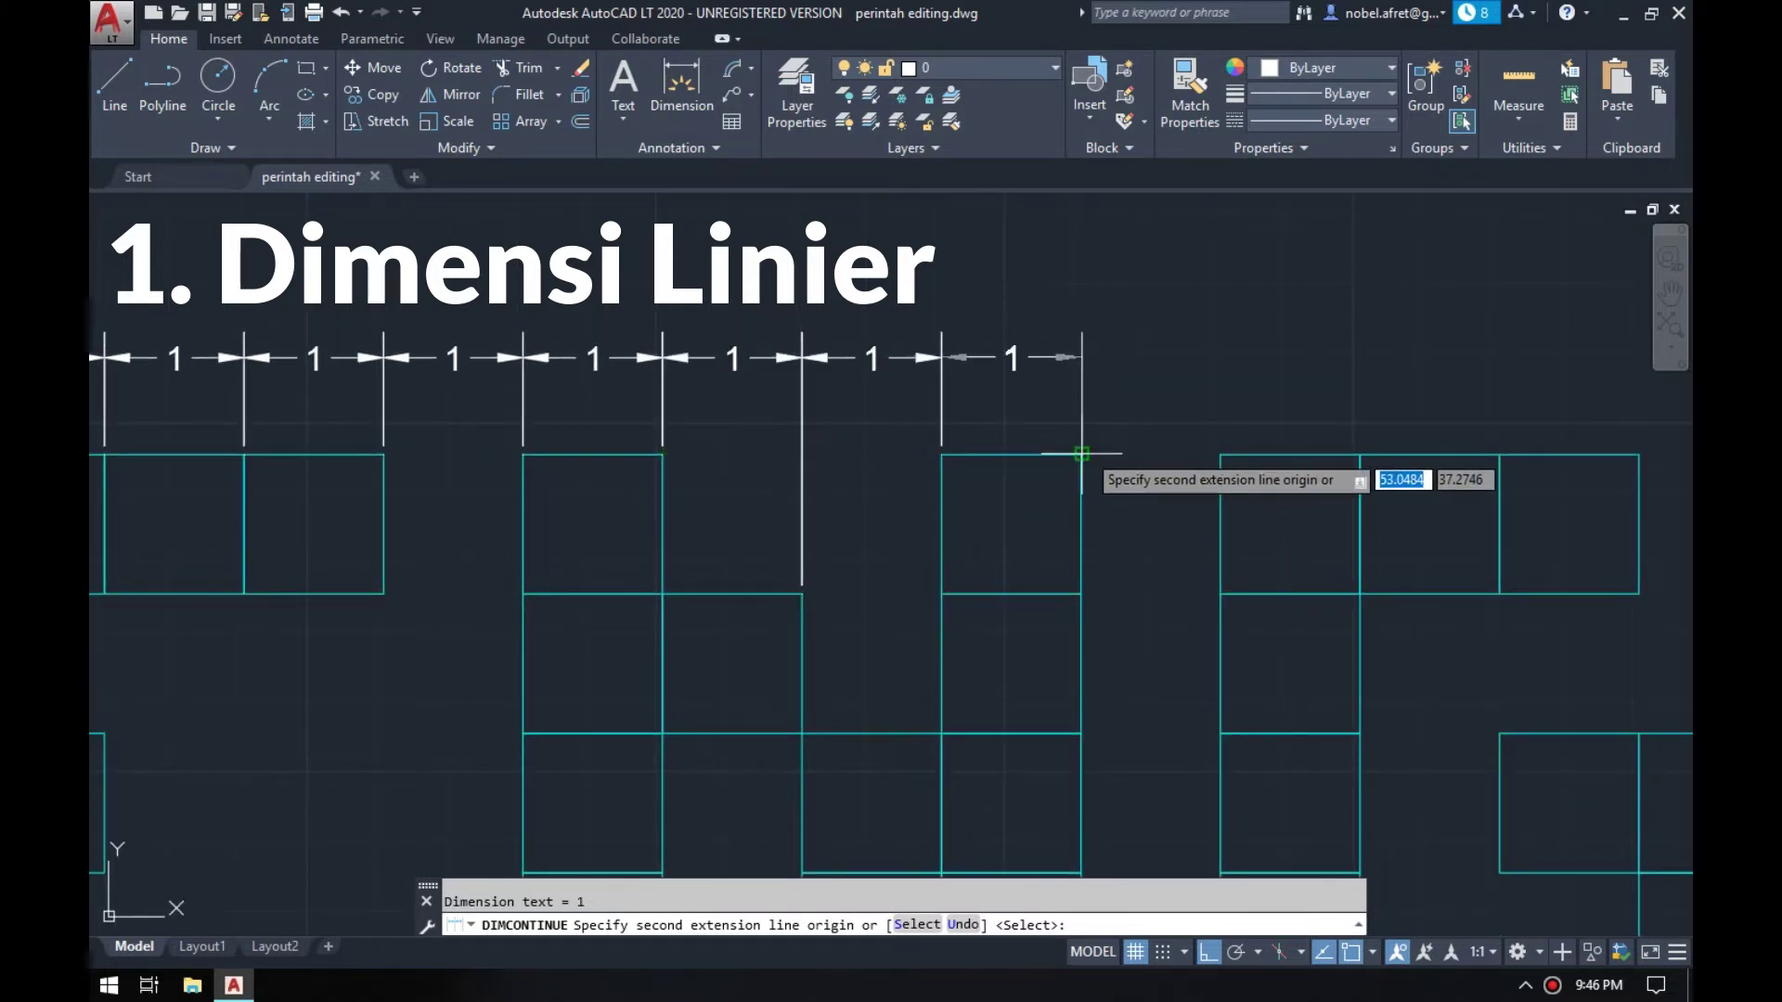
left_click(1081, 455)
left_click(1221, 453)
left_click(1360, 453)
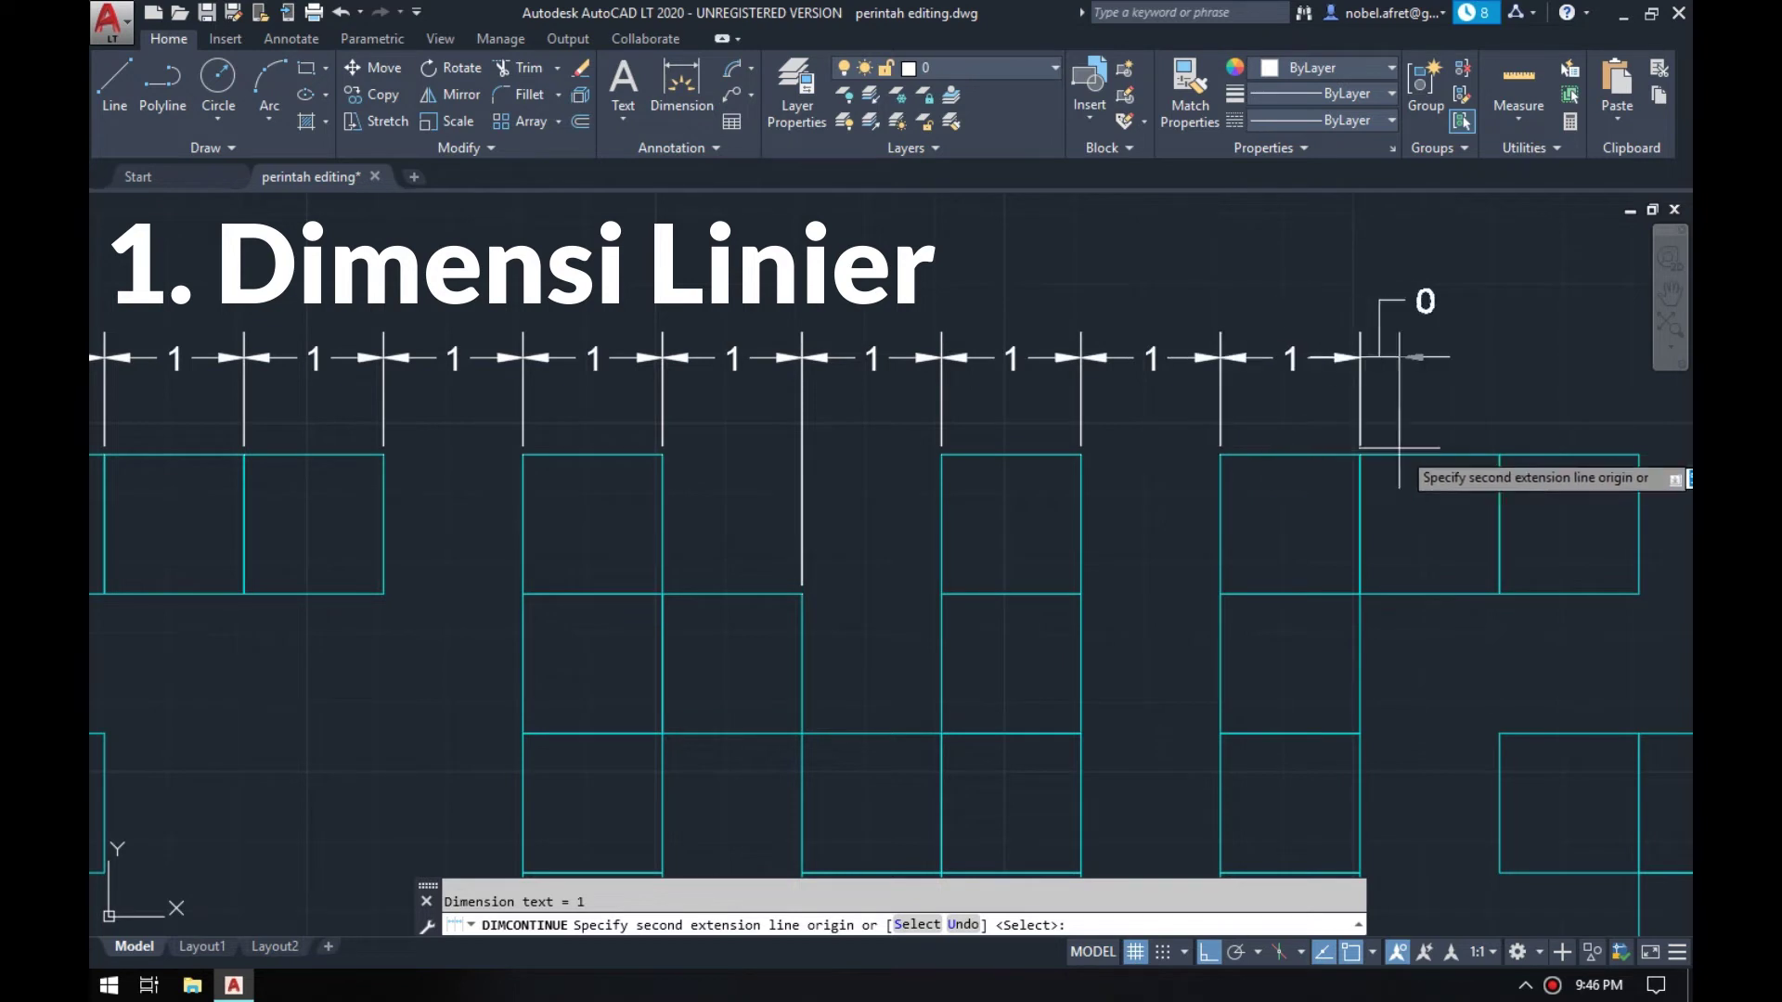
left_click(1500, 452)
middle_click_drag(1480, 436, 991, 458)
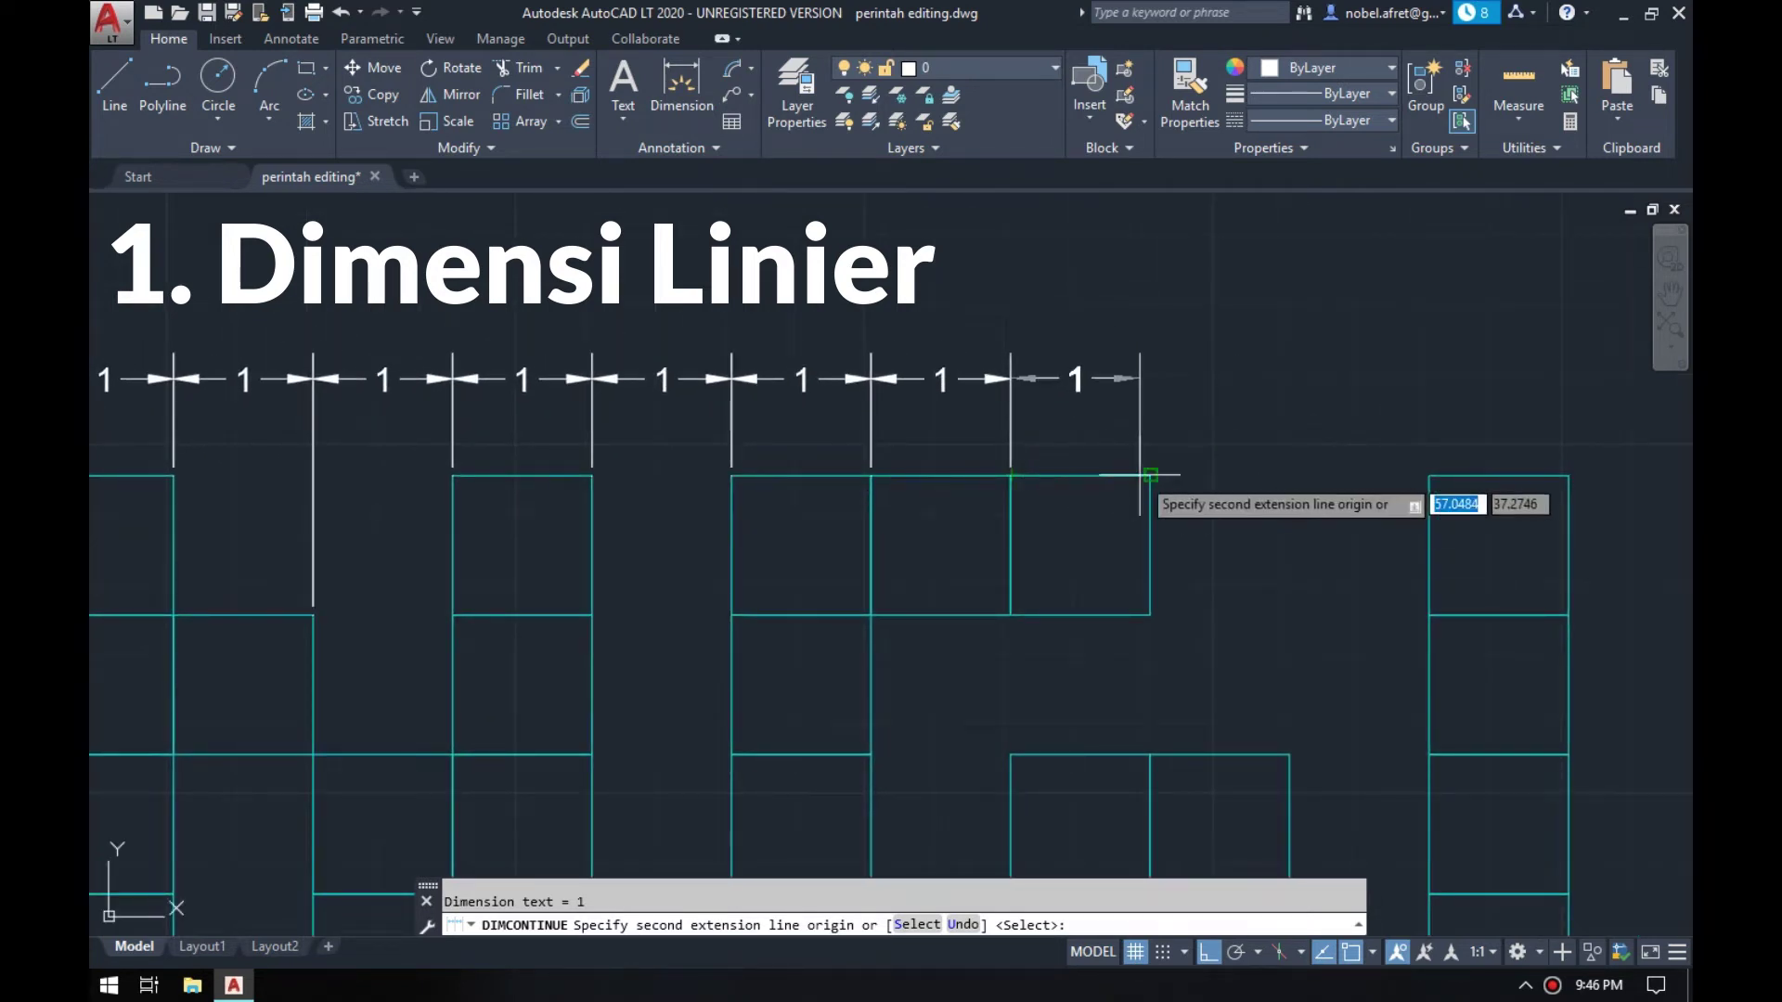
left_click(1150, 476)
- Finish the continued dimension chain and return to the letters' left edge
scroll(1244, 439, "down", 2)
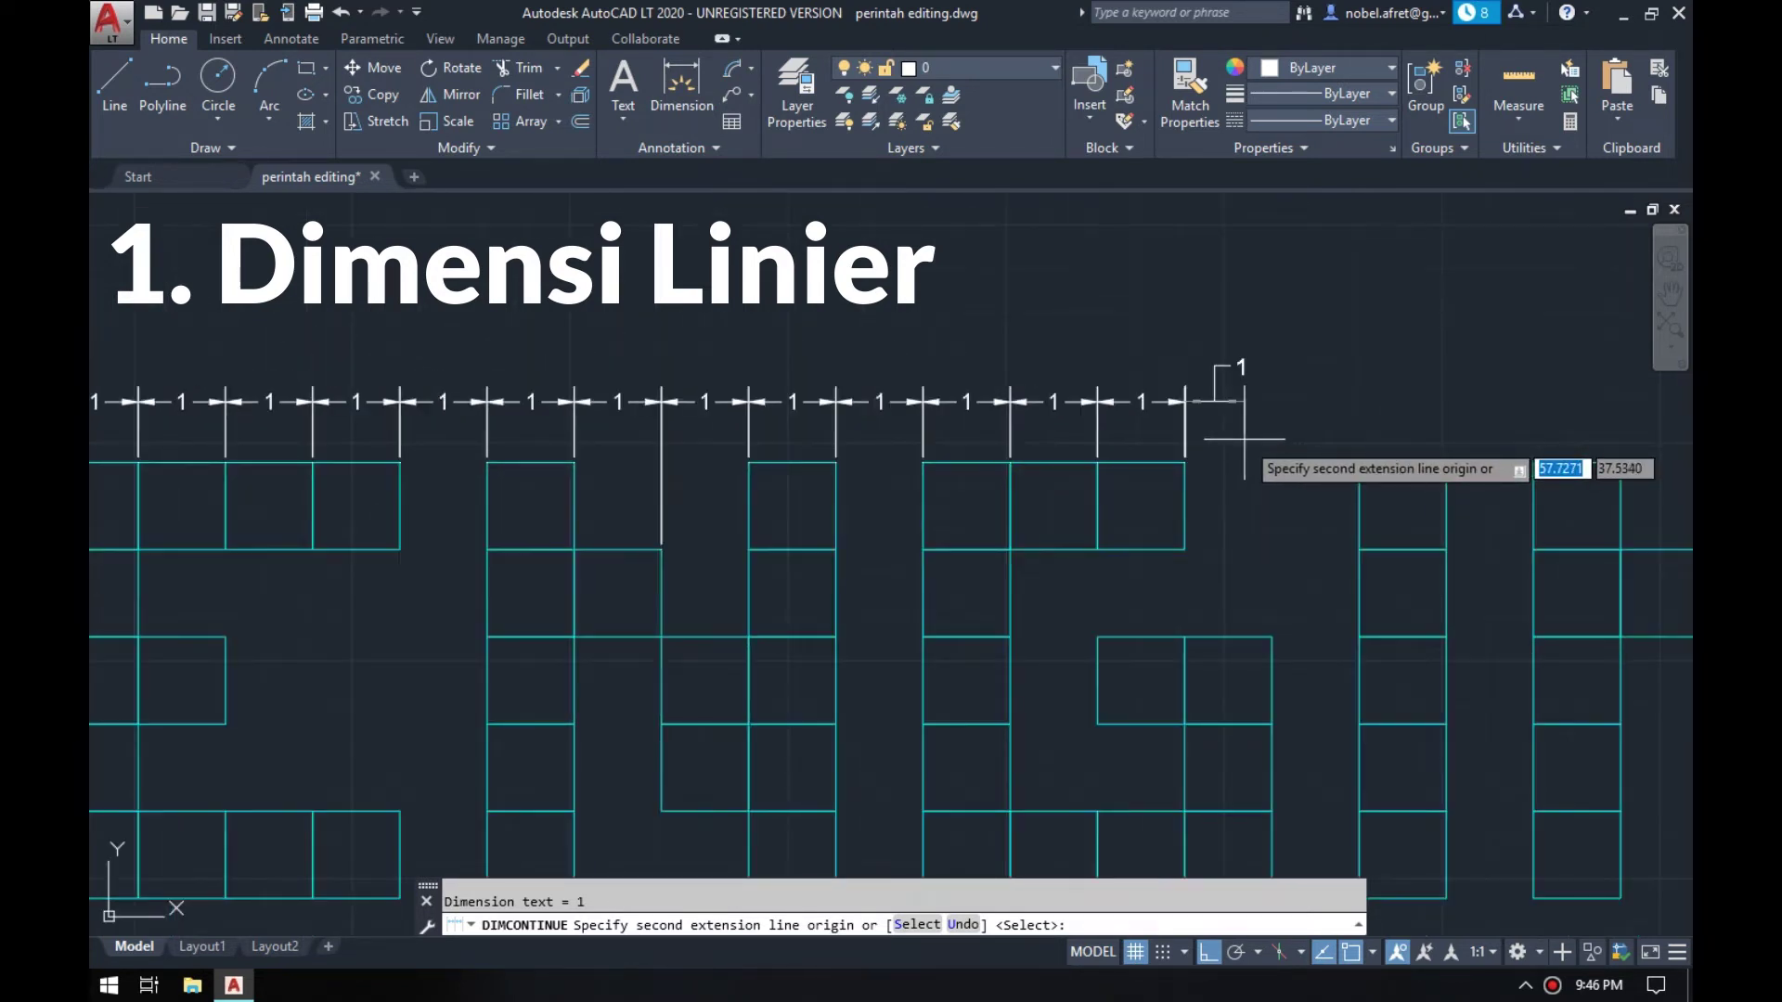
scroll(1244, 438, "down", 2)
key("Return")
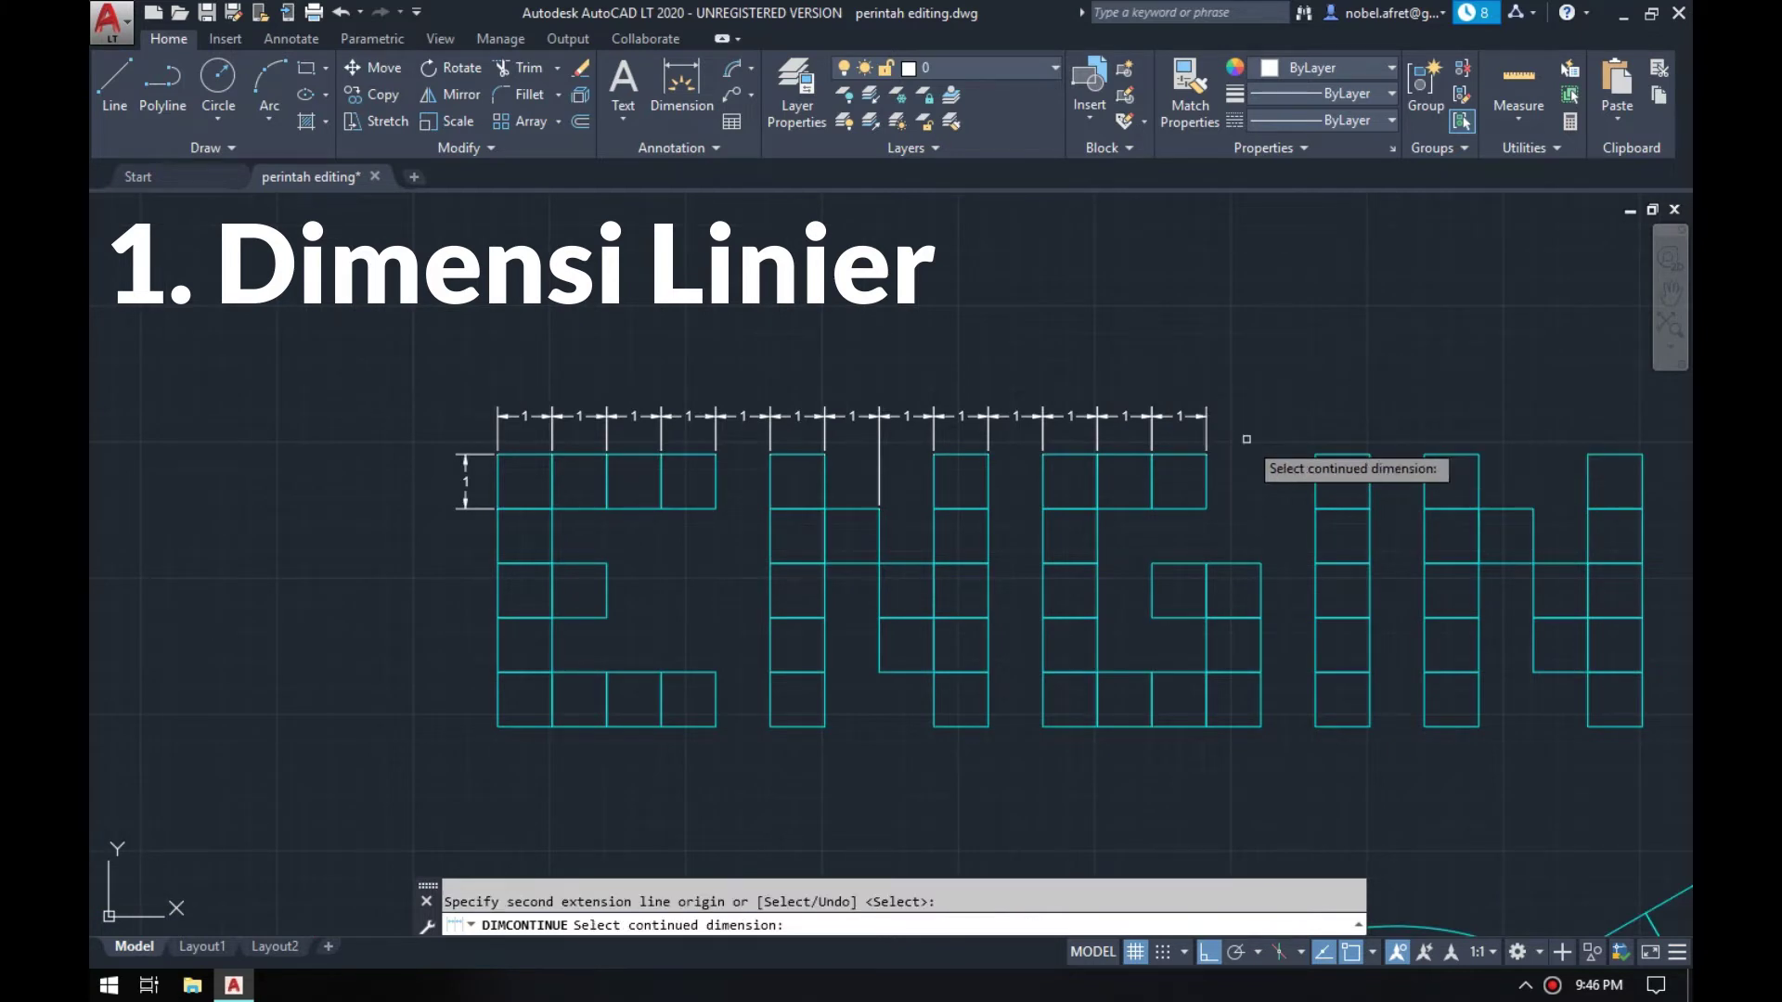
key("Return")
scroll(1180, 423, "up", 2)
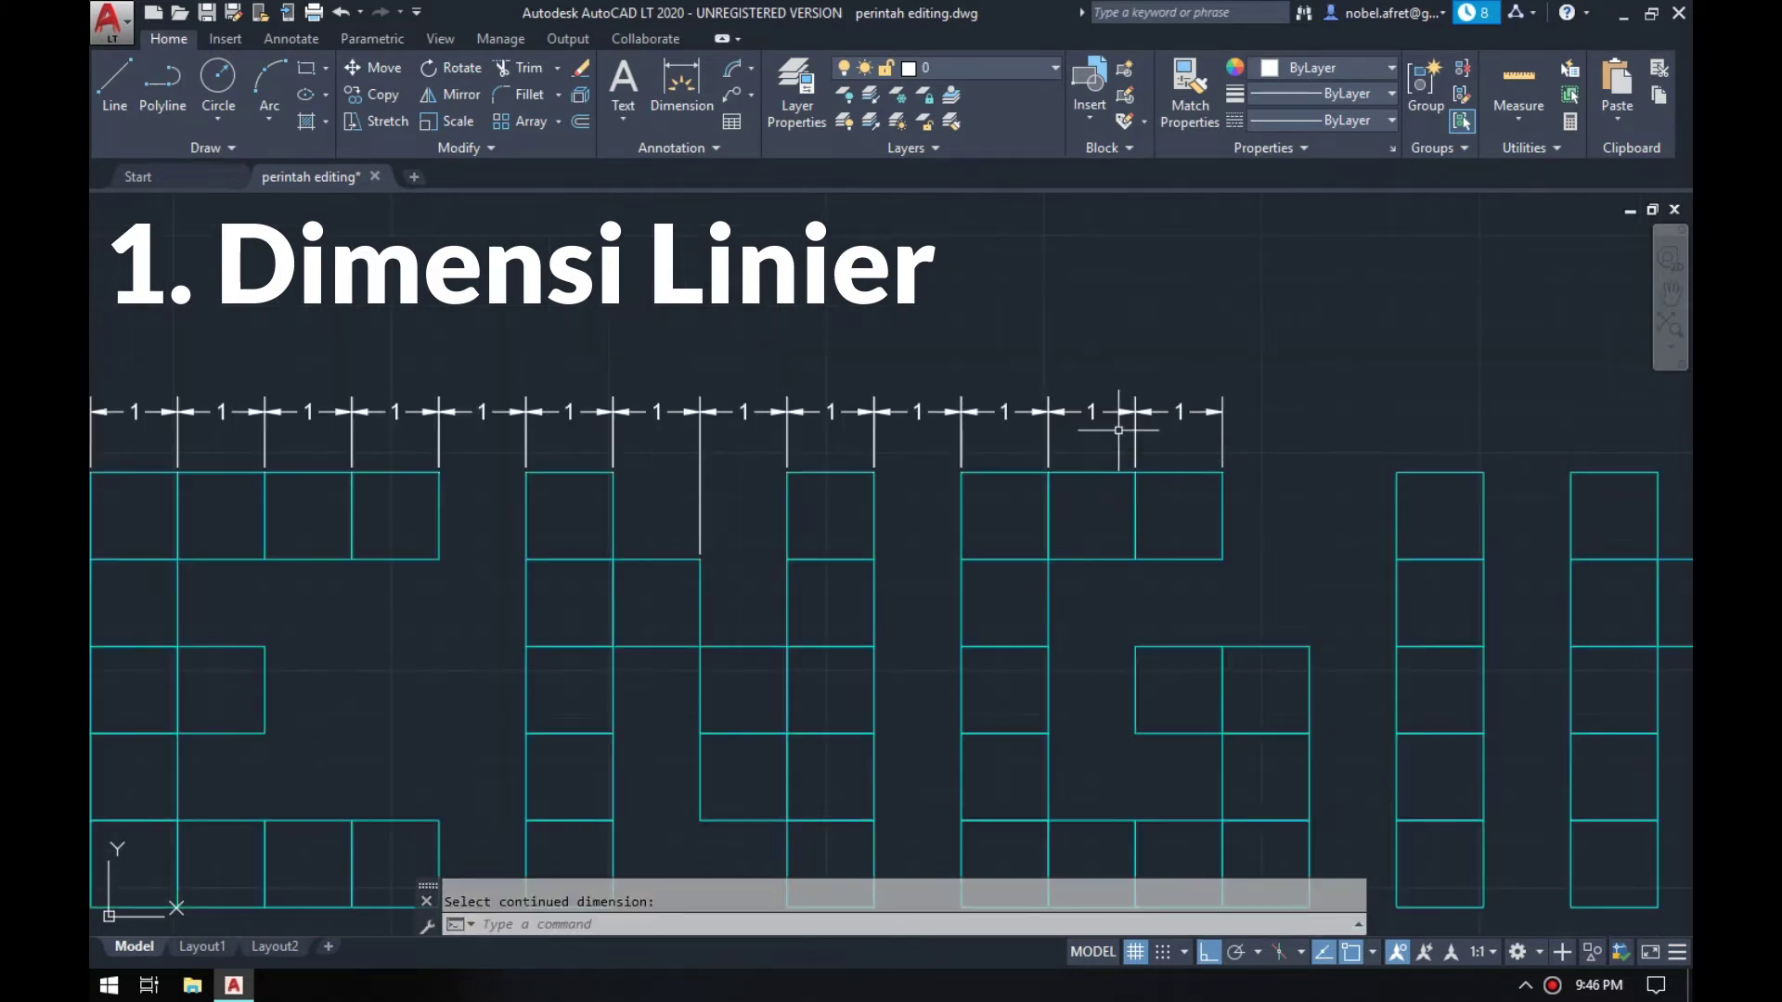
mouse_move(655, 364)
middle_mouse_down()
mouse_move(833, 353)
mouse_move(987, 293)
middle_mouse_up()
type("D")
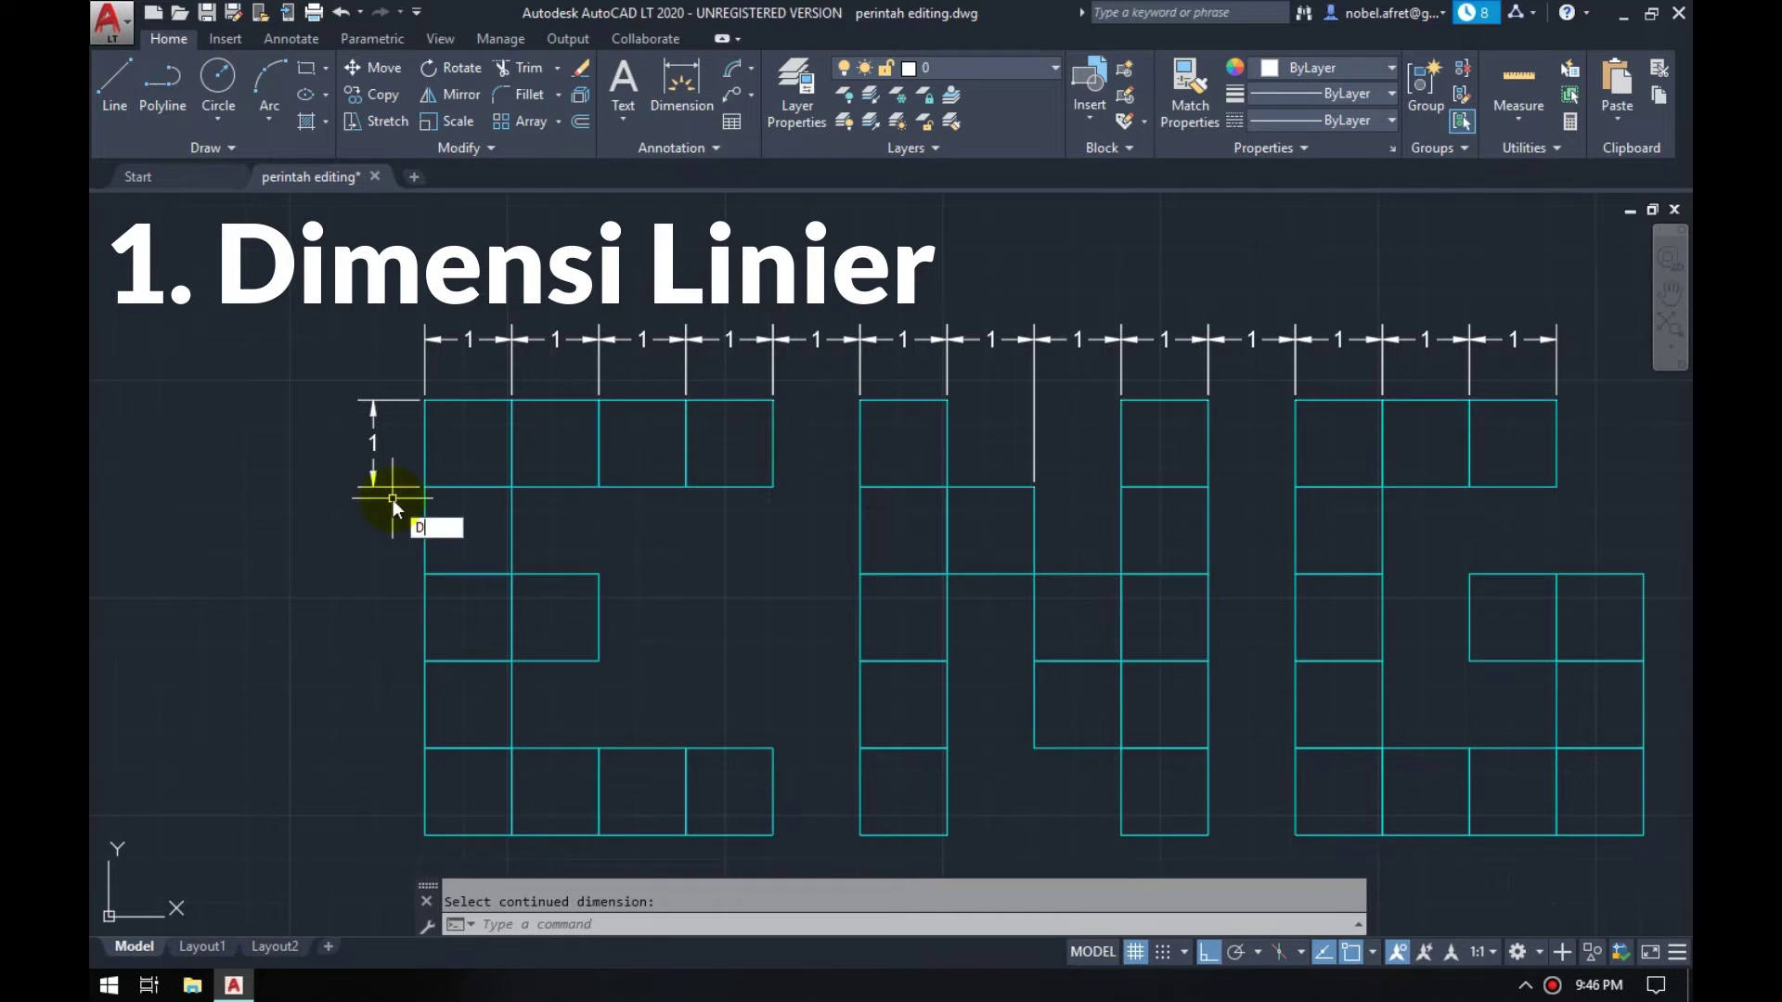
- Continue from the vertical 1 dimension with four more 1-unit dimensions down the E's left side
type("CO")
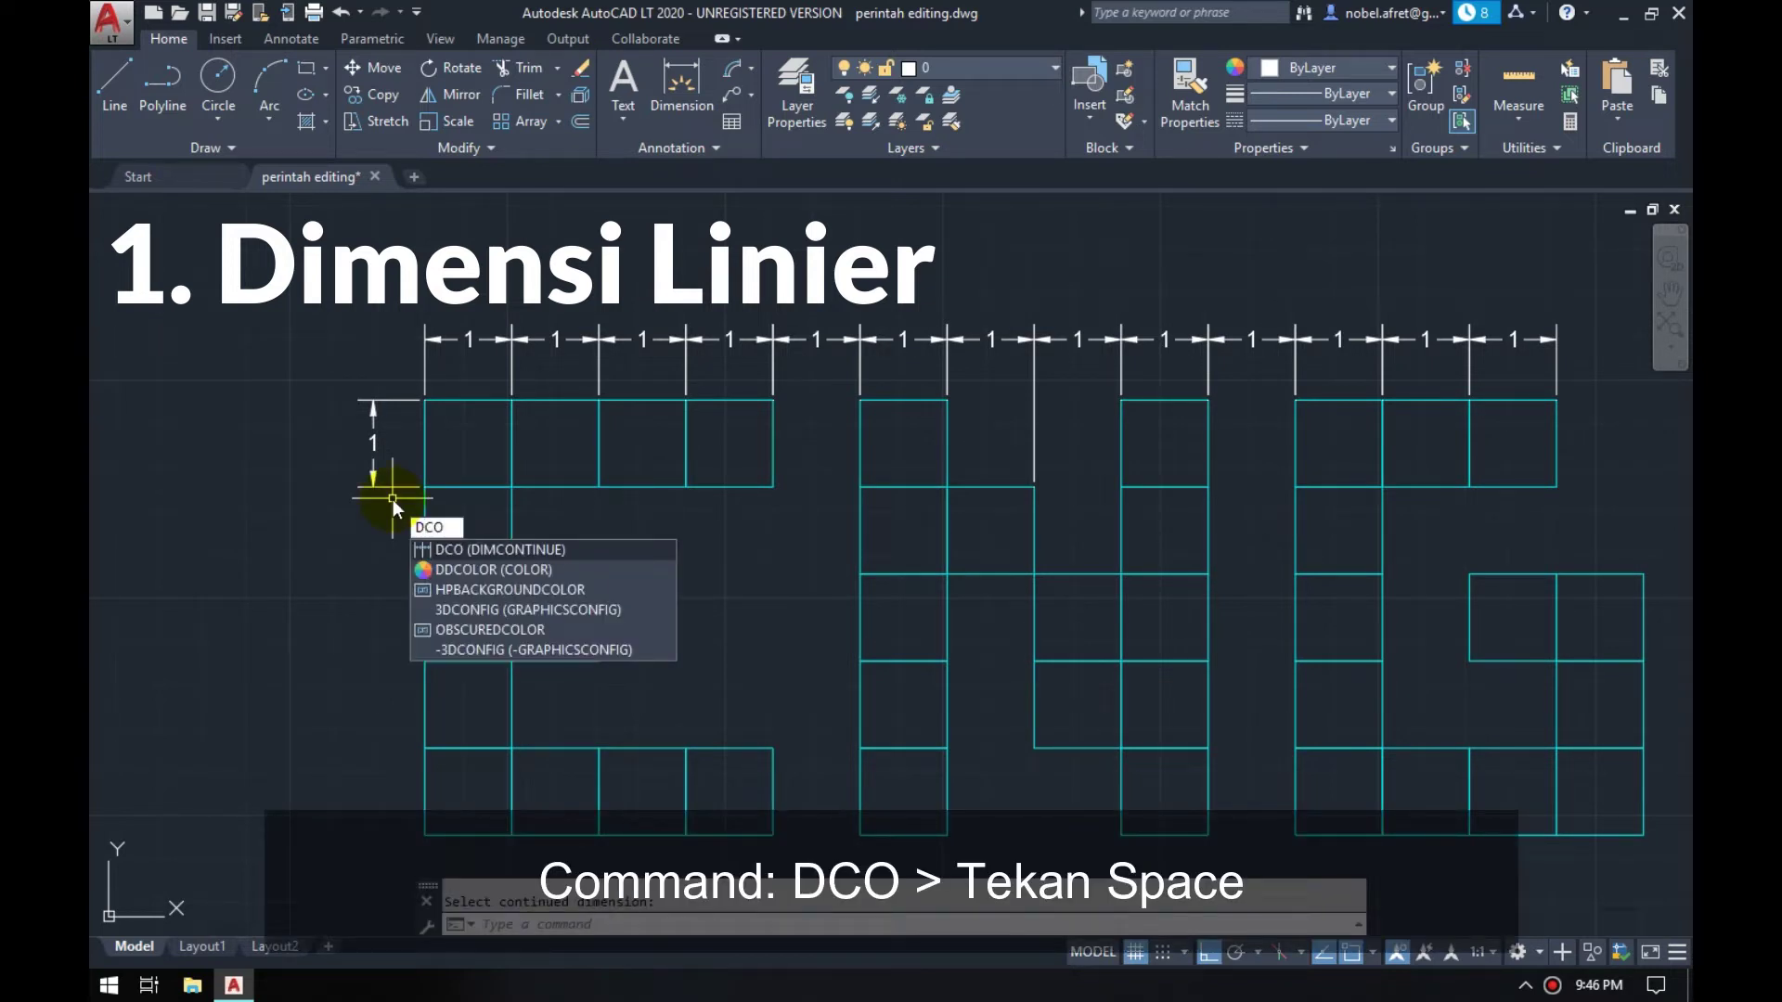
key("space")
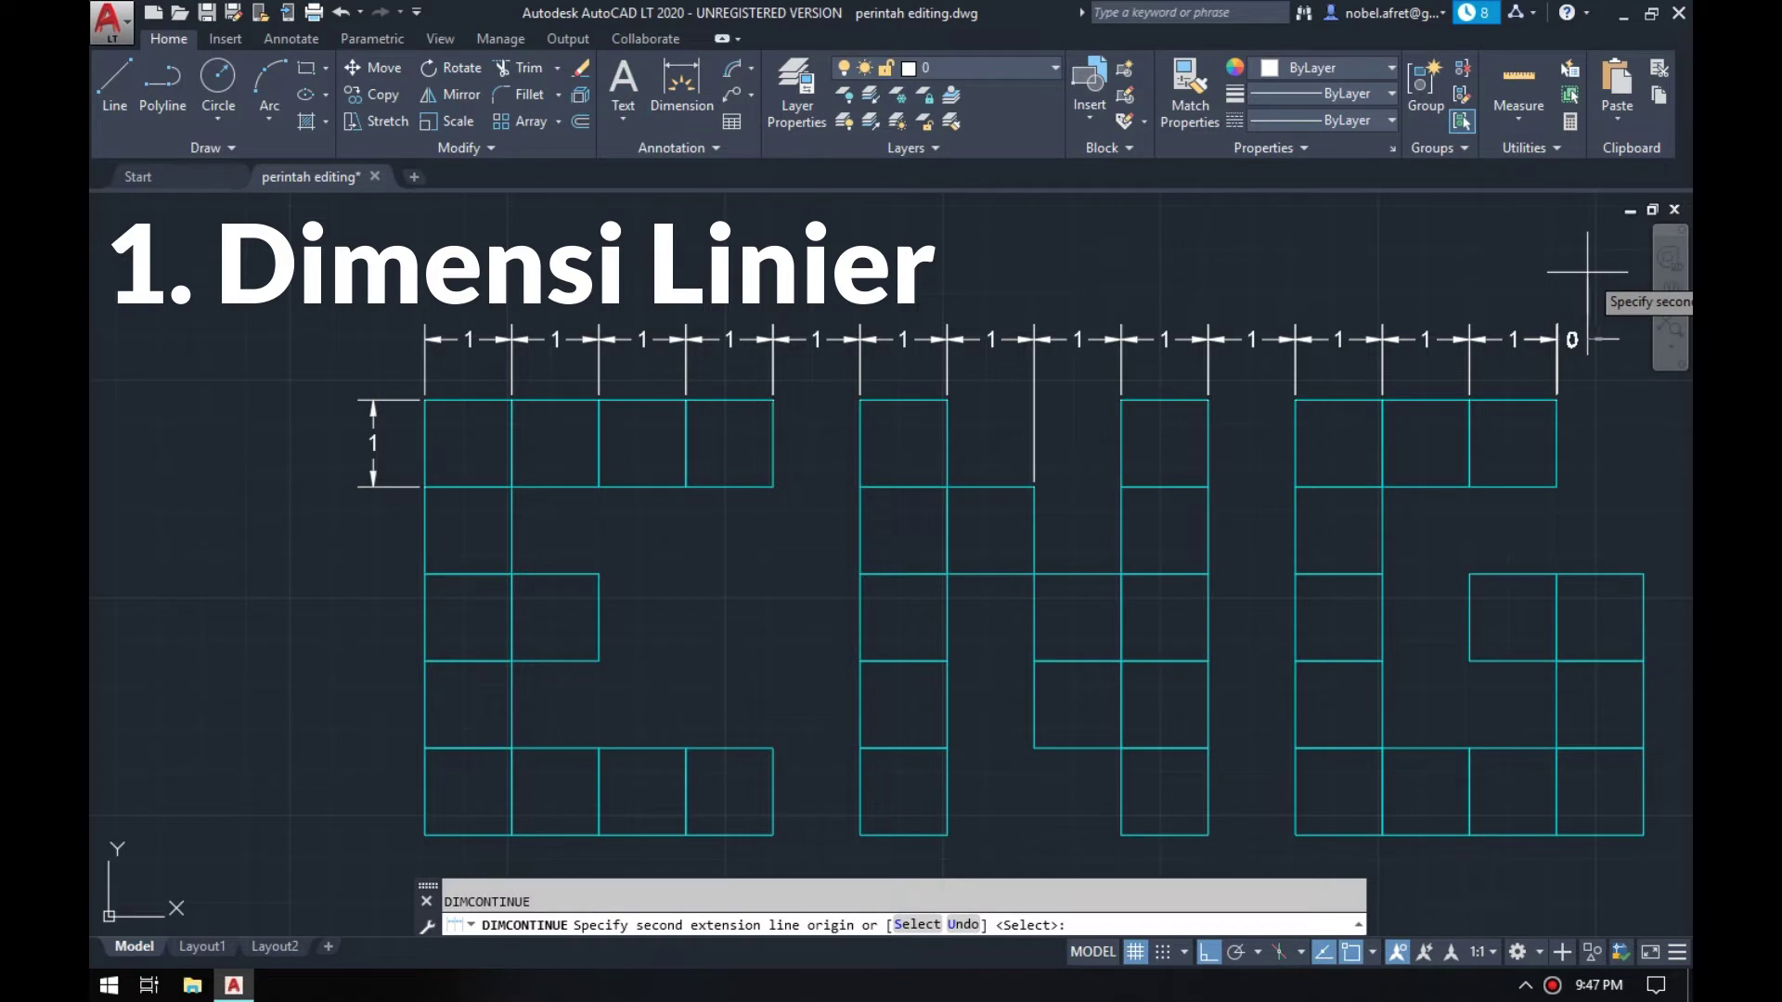
key("space")
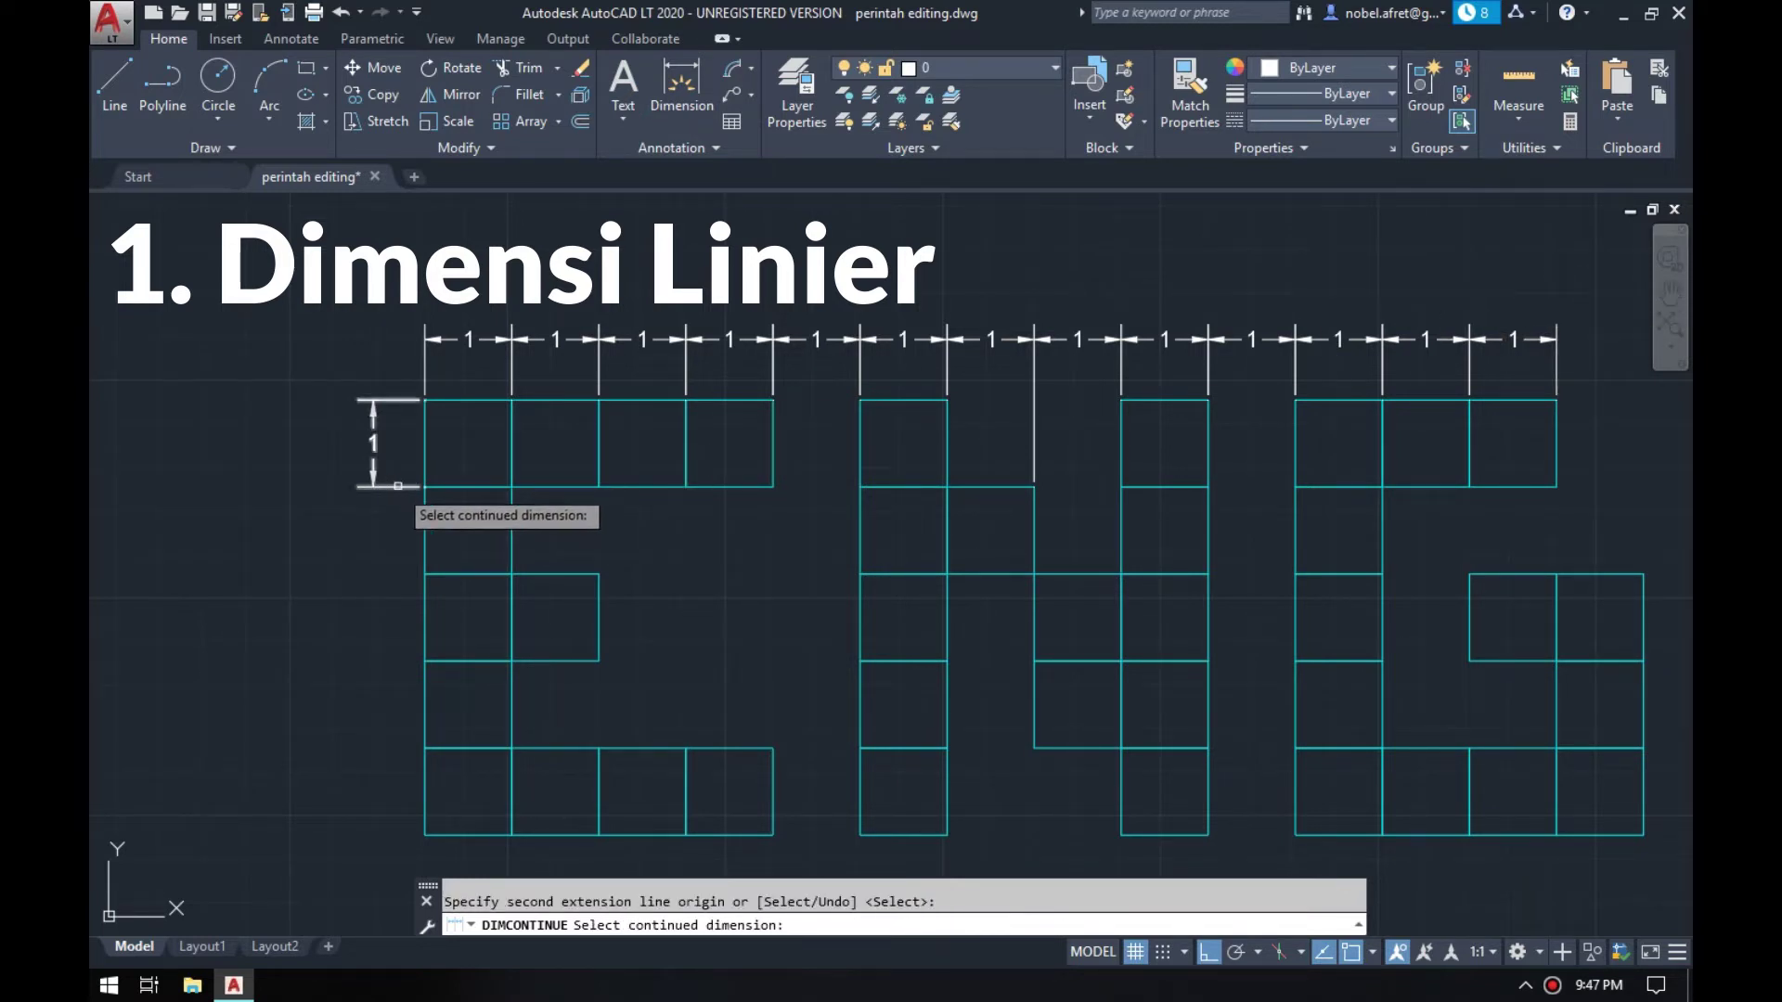
left_click(398, 485)
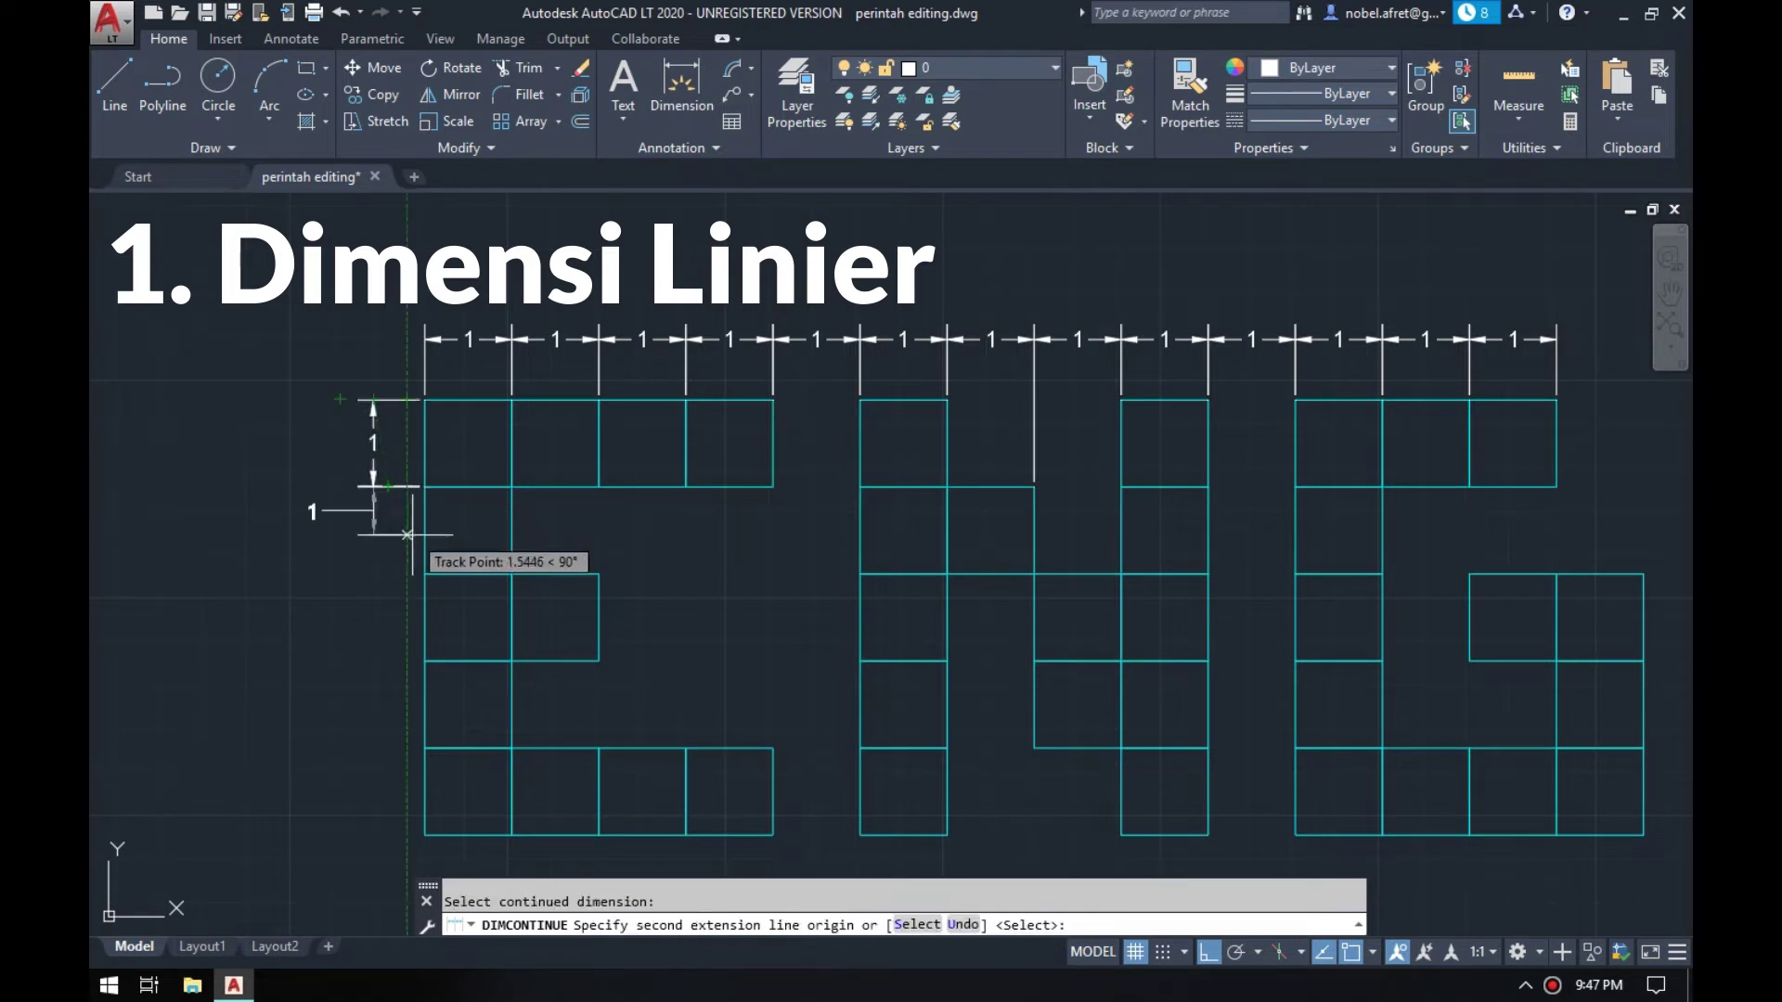
left_click(424, 573)
left_click(424, 661)
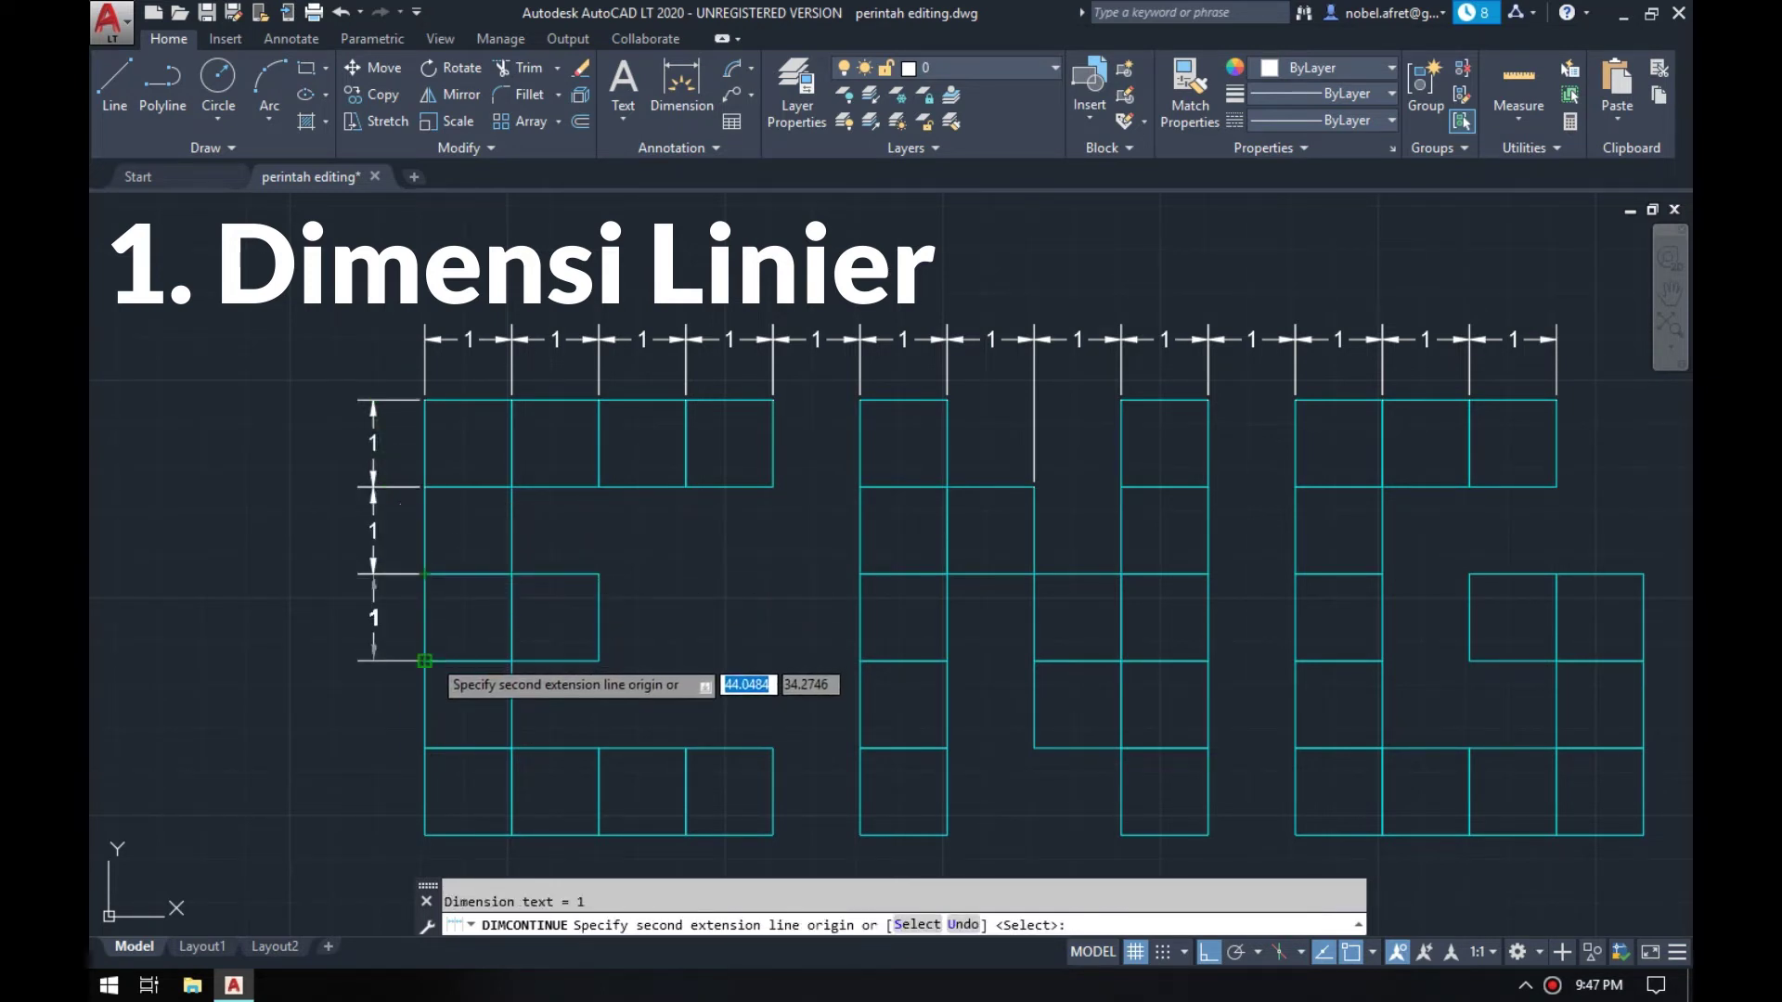
left_click(424, 748)
left_click(424, 835)
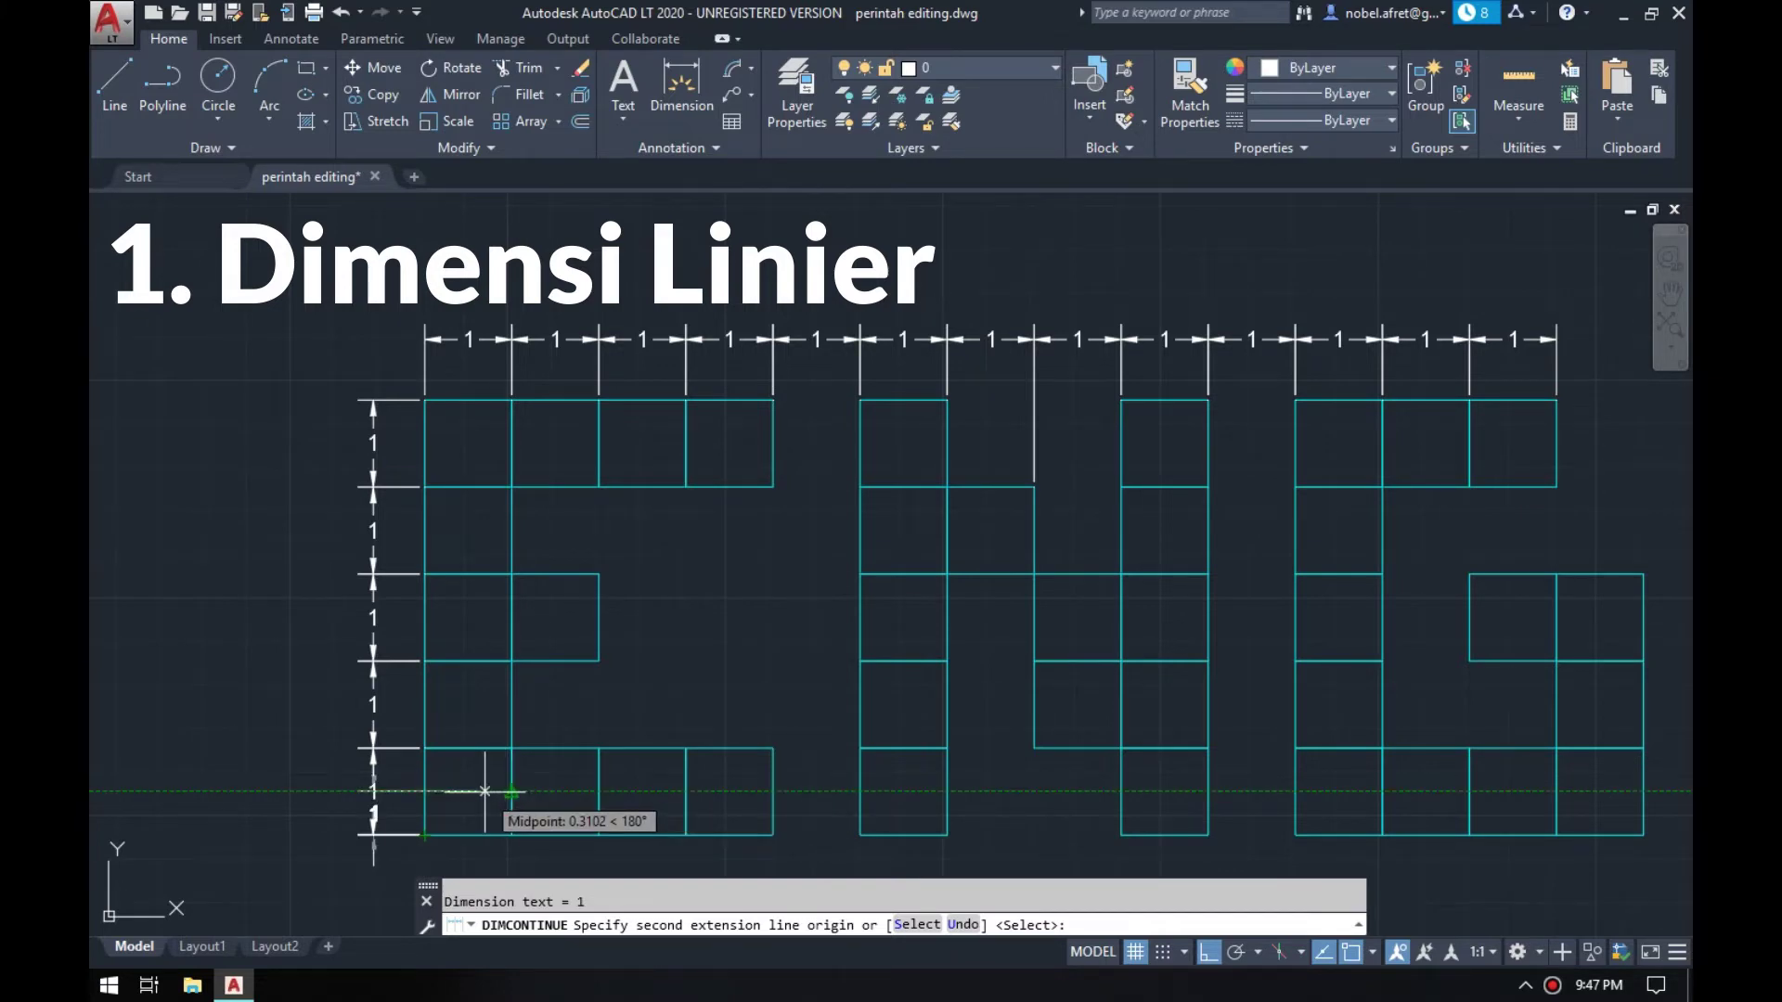
key("Return")
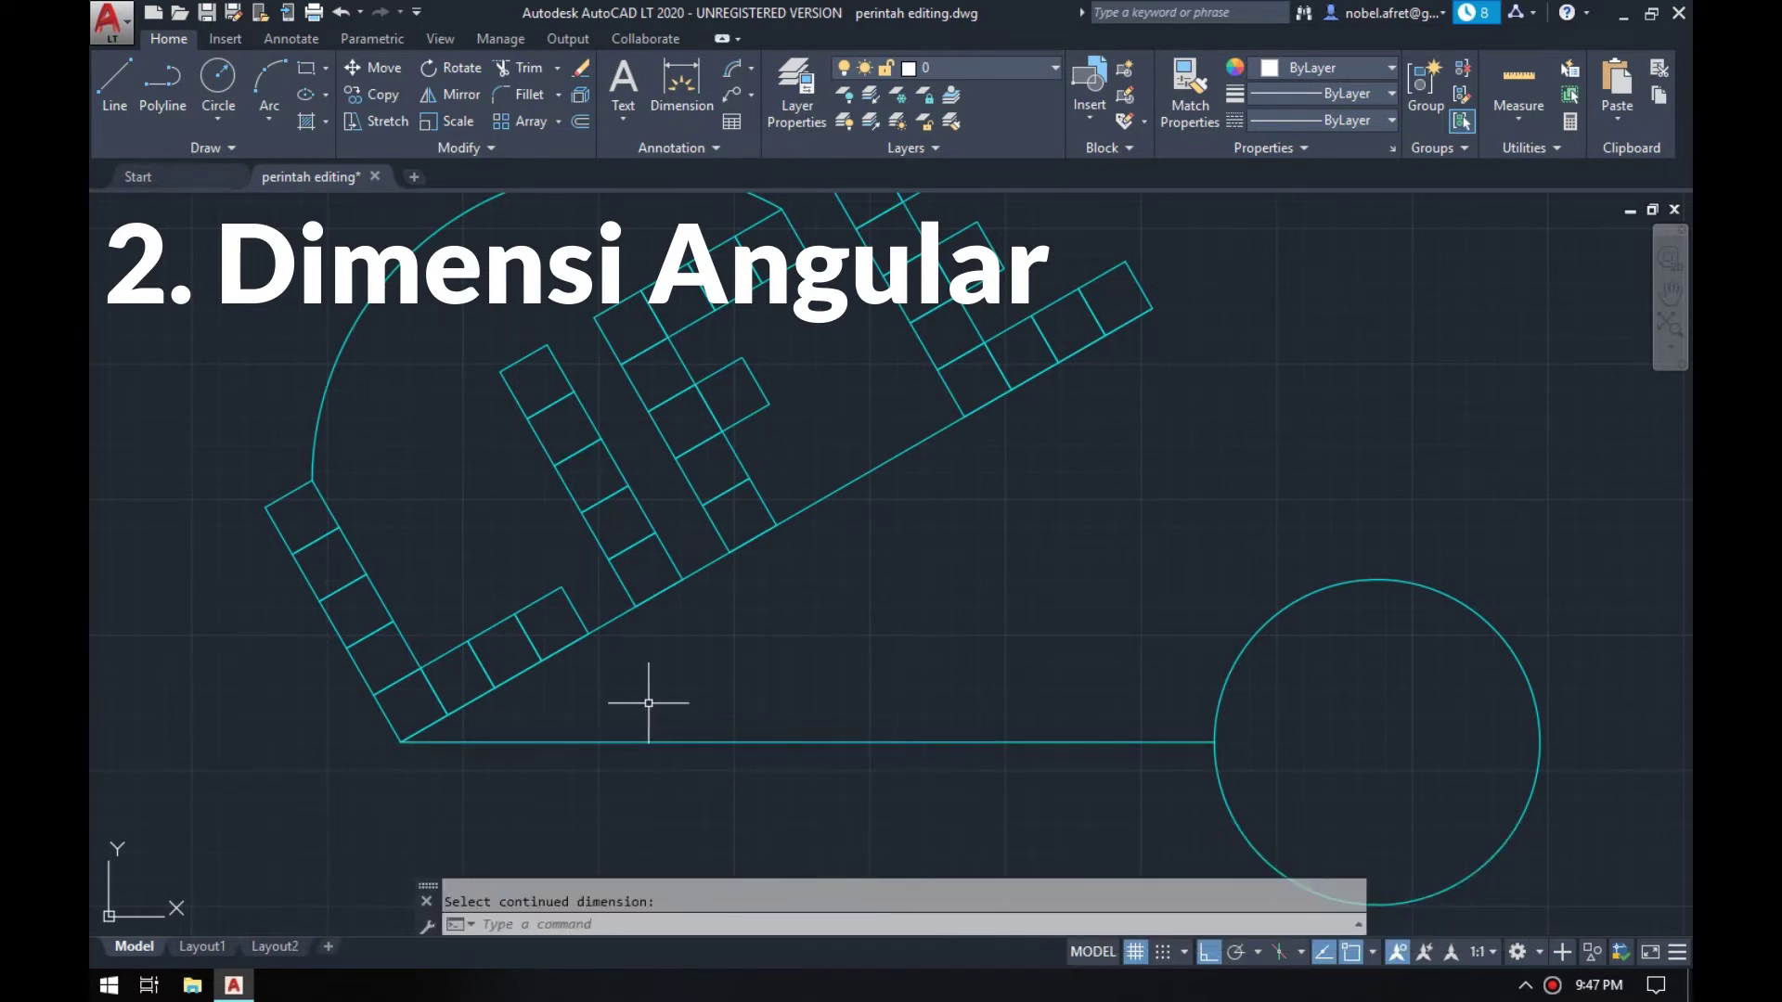
- Add a 30° angular dimension between the horizontal line and the tilted LIFE baseline
type("DA")
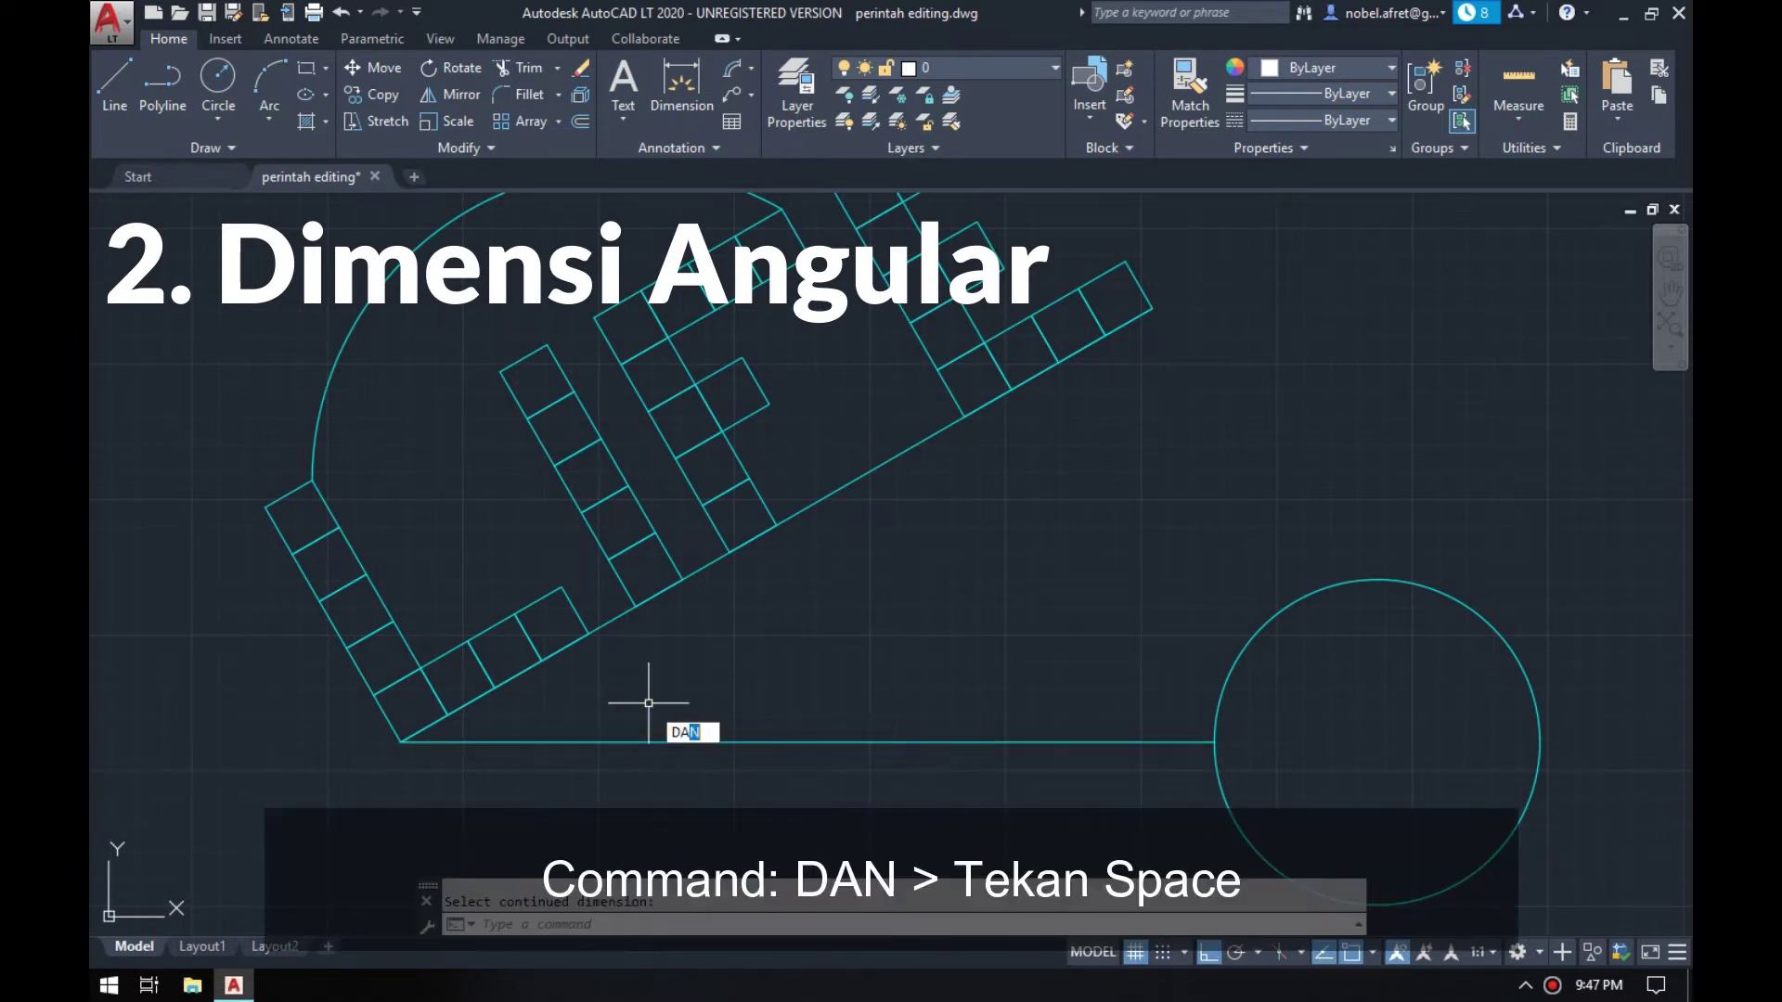
type("N")
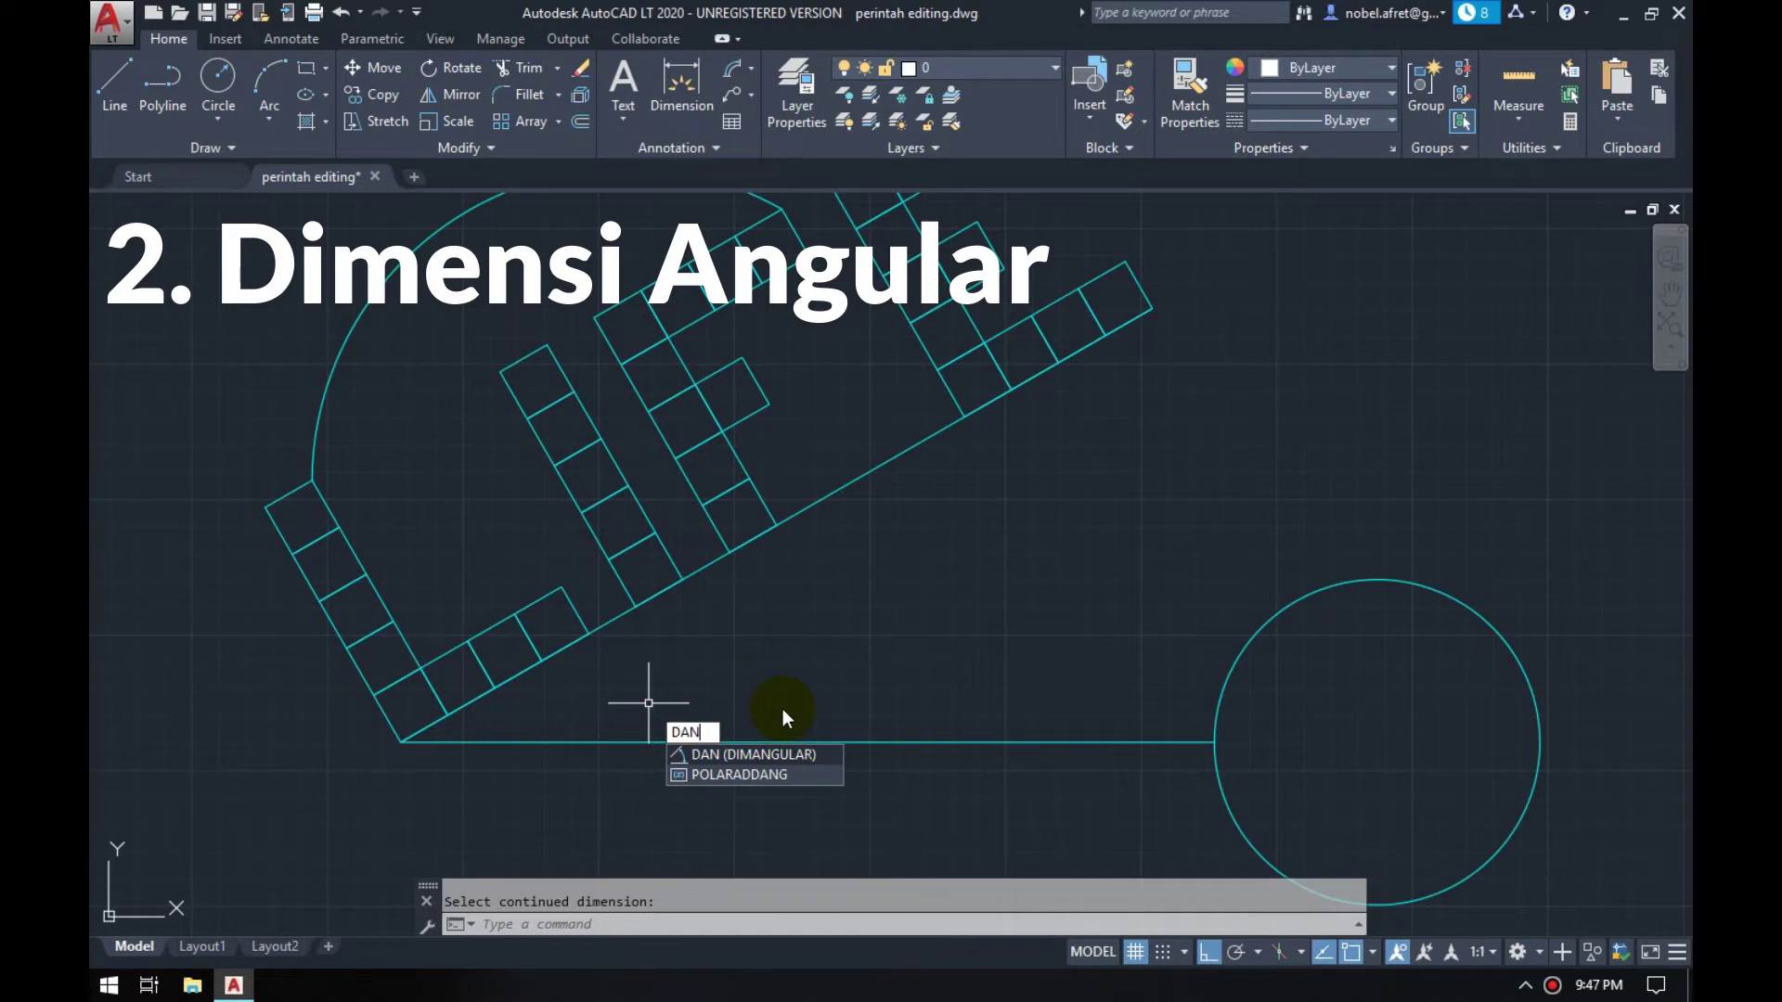
key("Return")
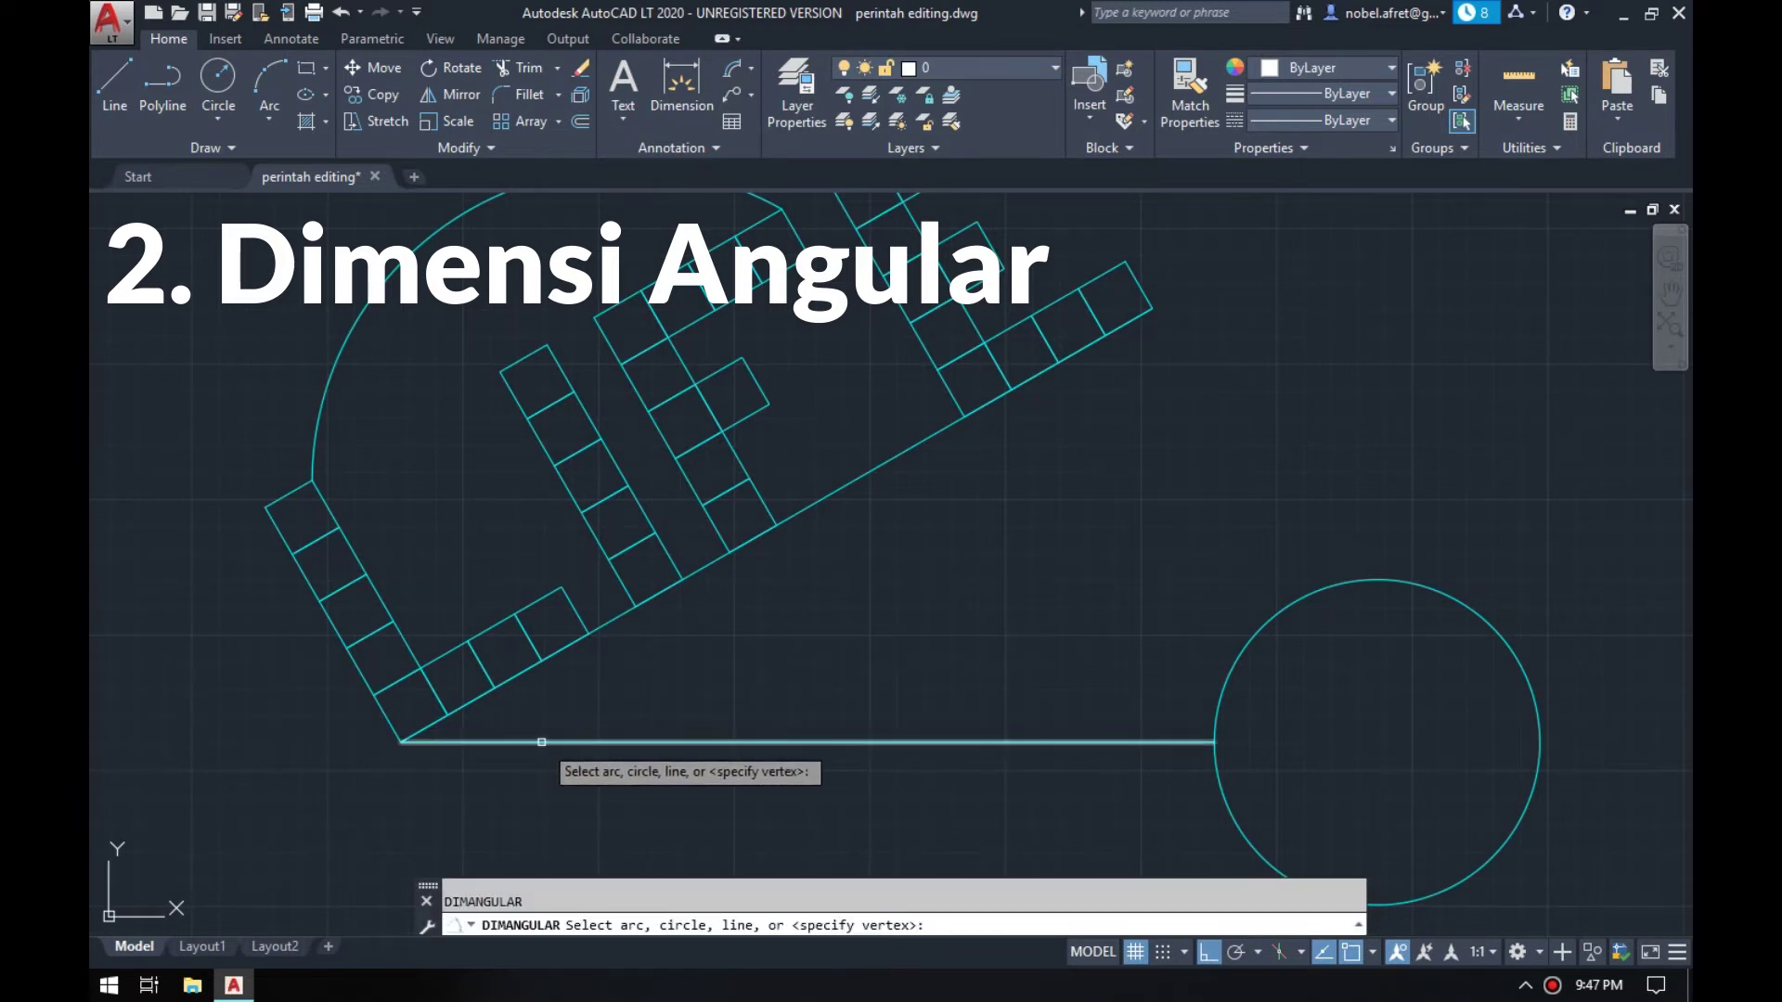
left_click(542, 741)
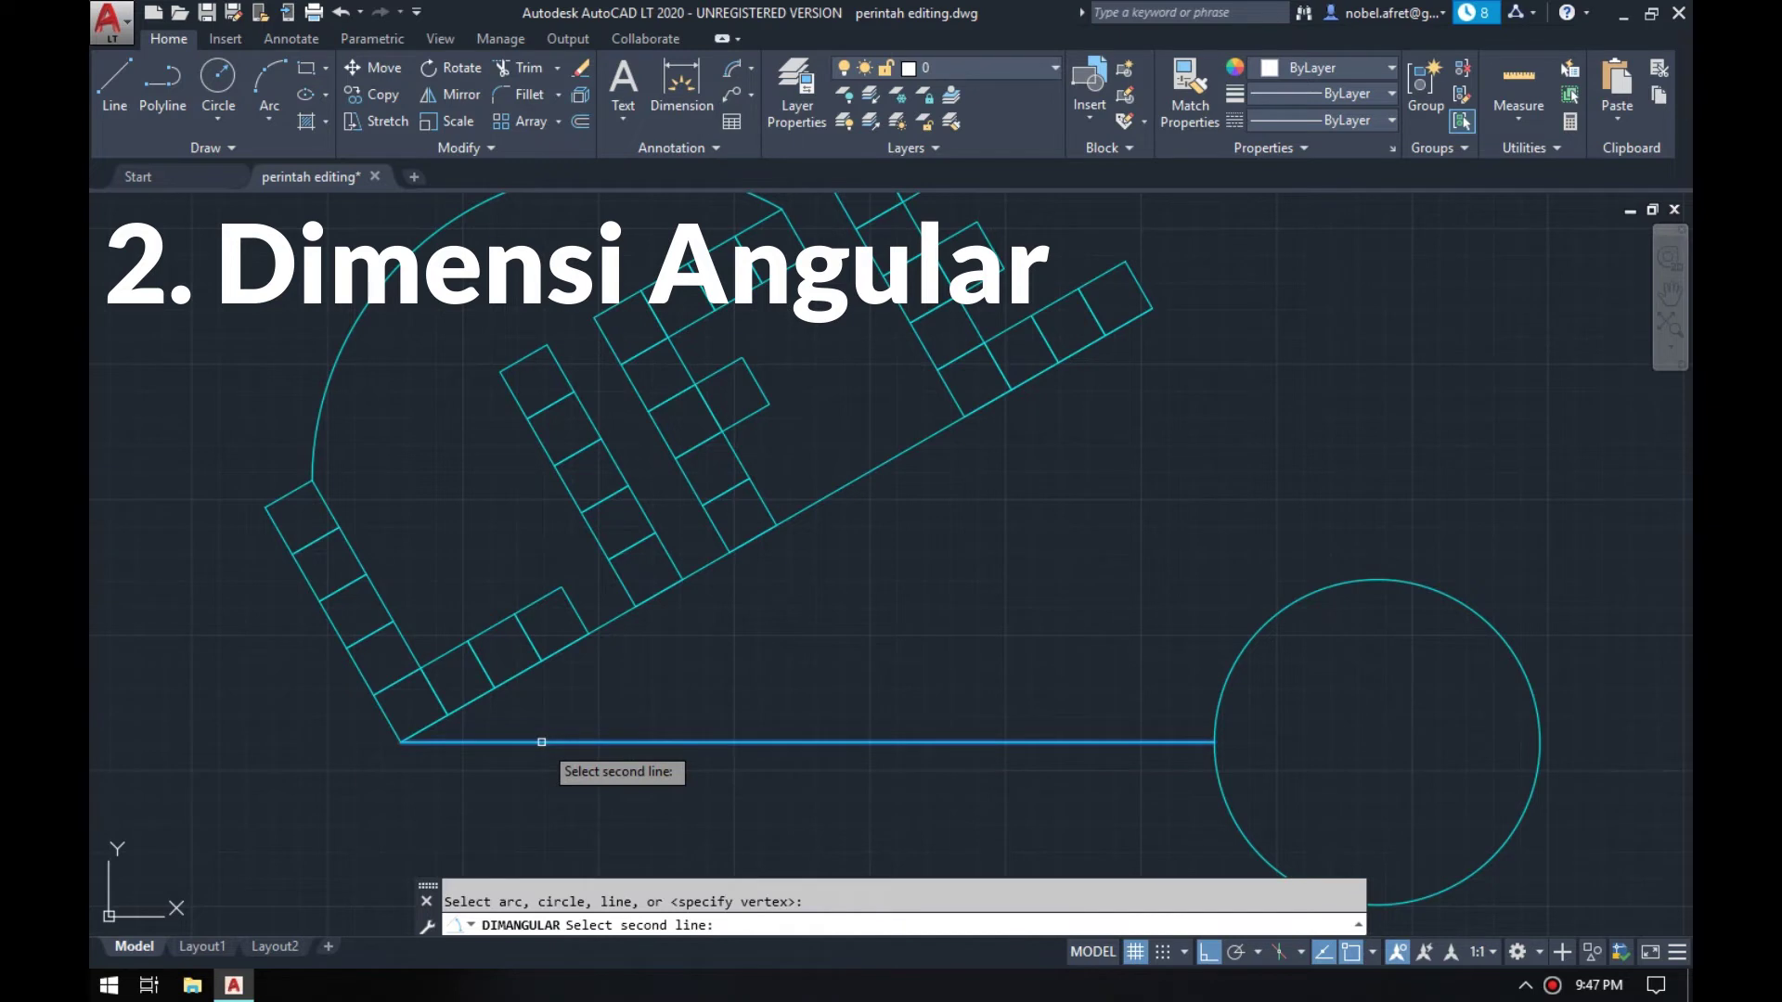
left_click(516, 679)
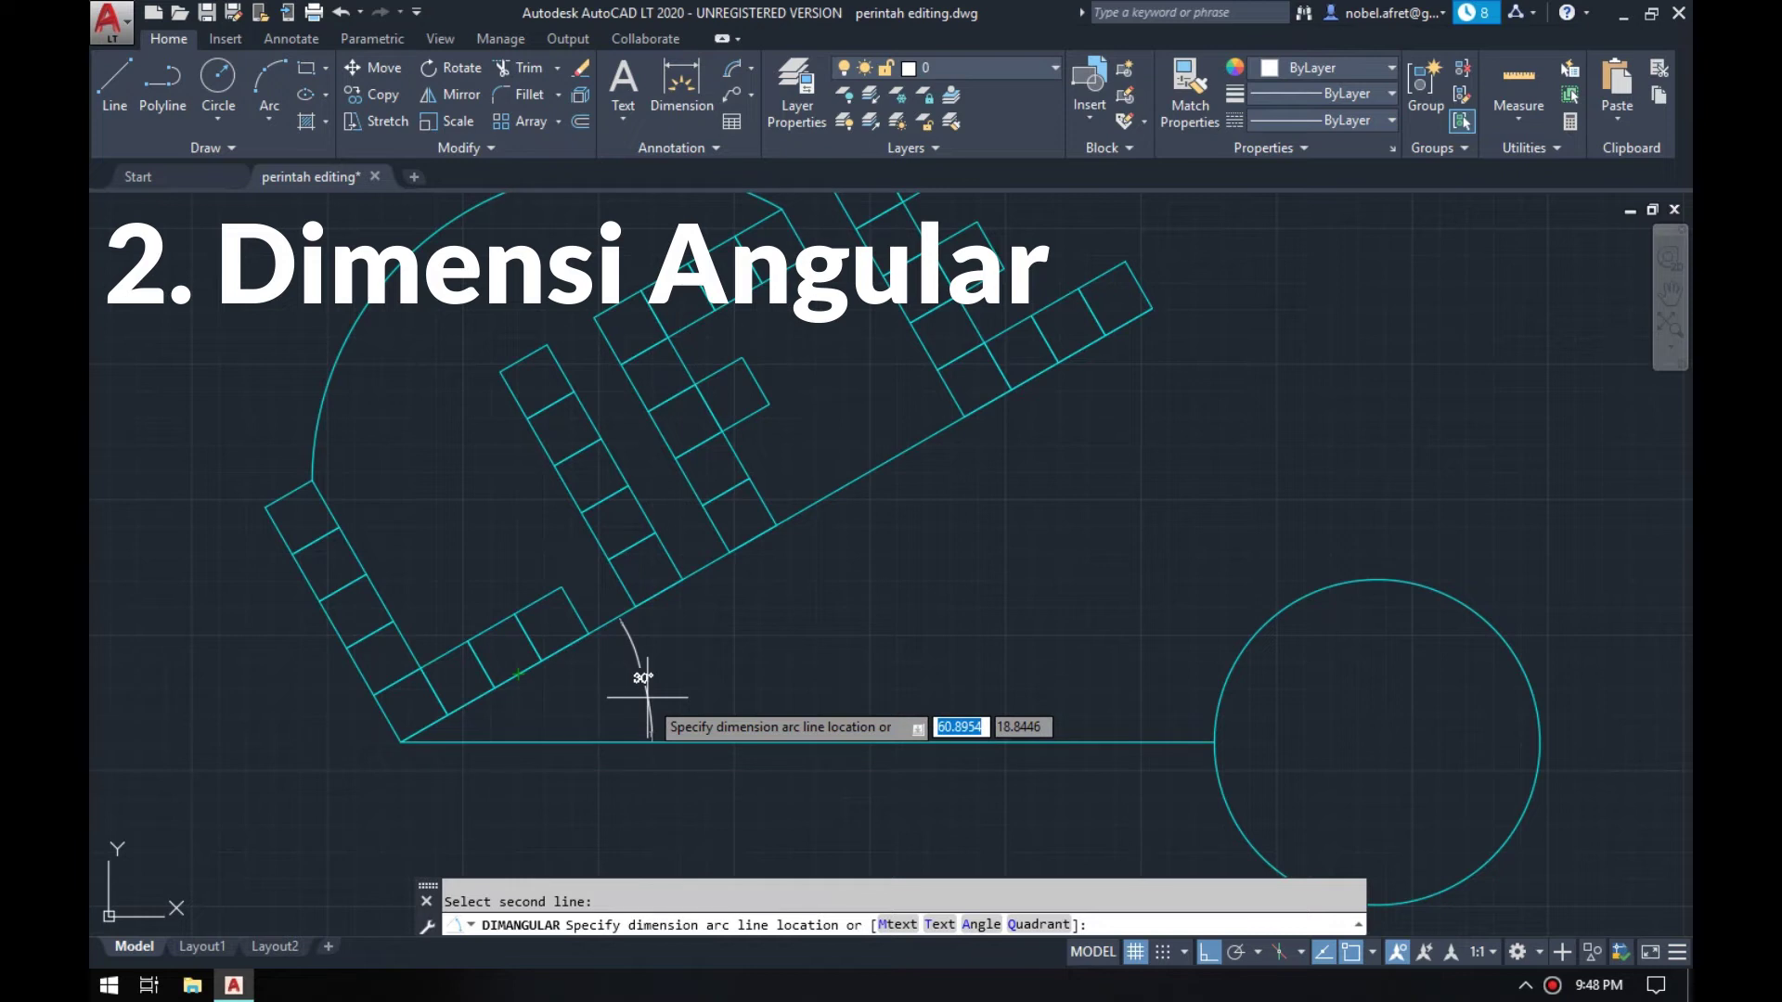
left_click(647, 696)
scroll(623, 699, "up", 2)
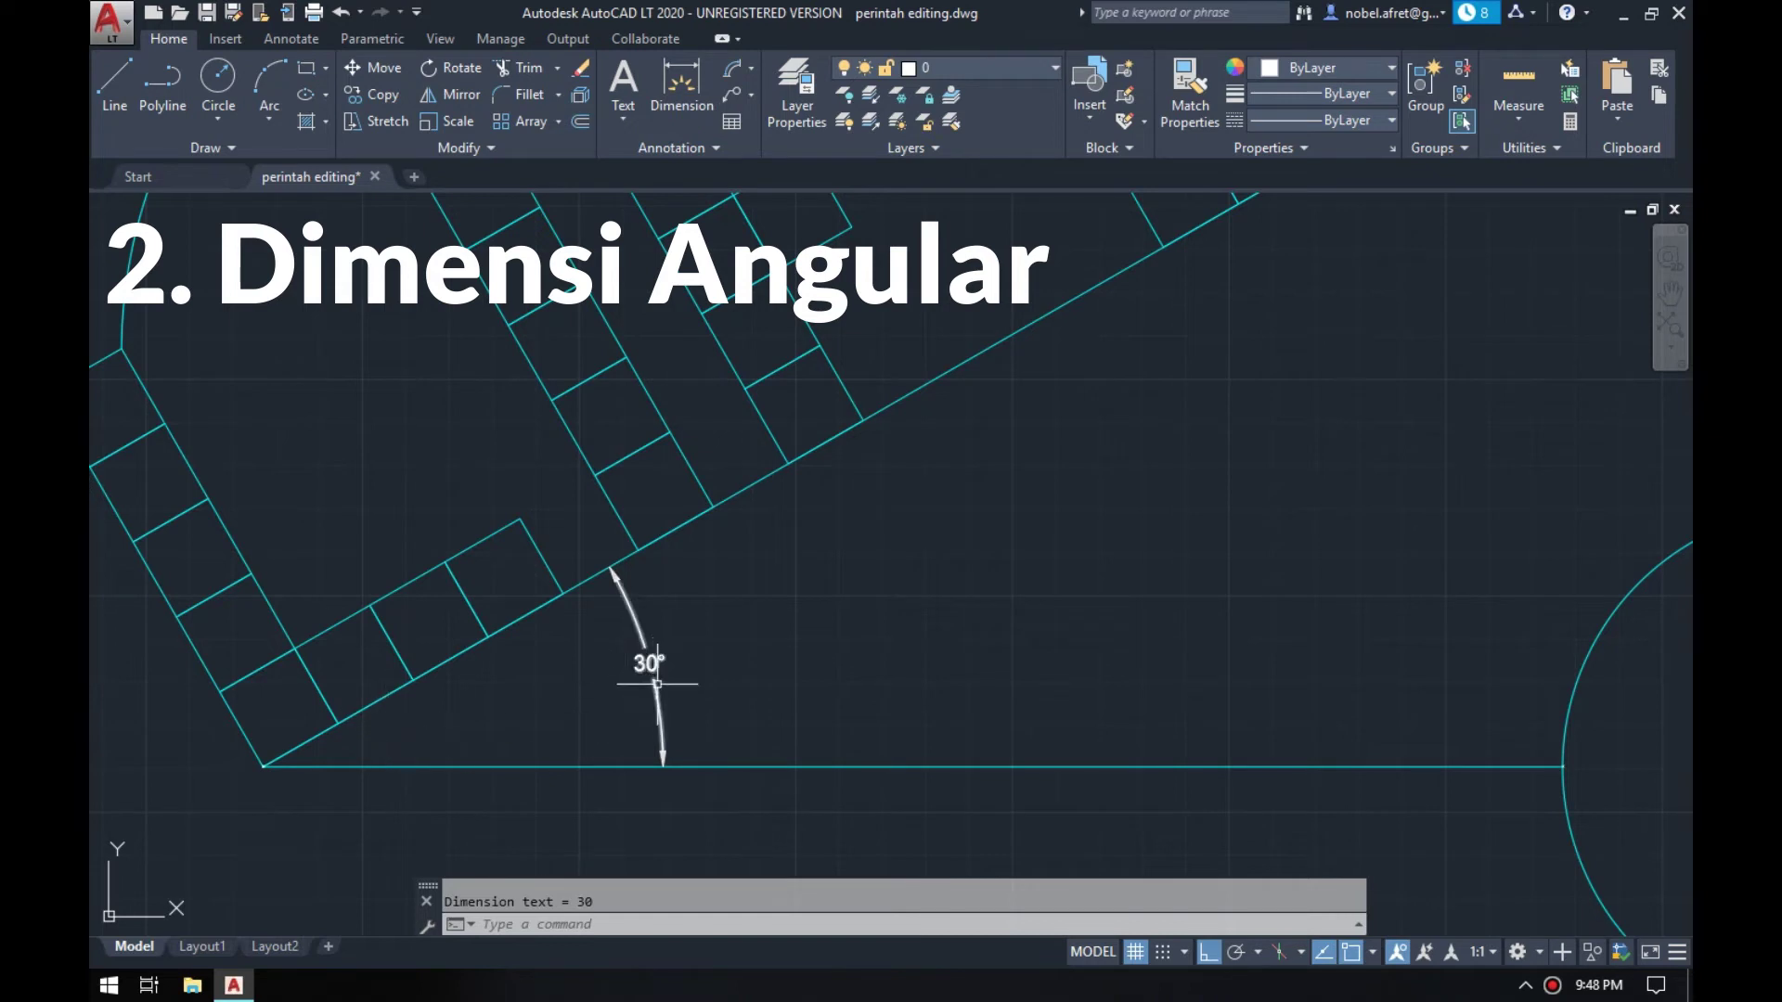
scroll(572, 696, "down", 2)
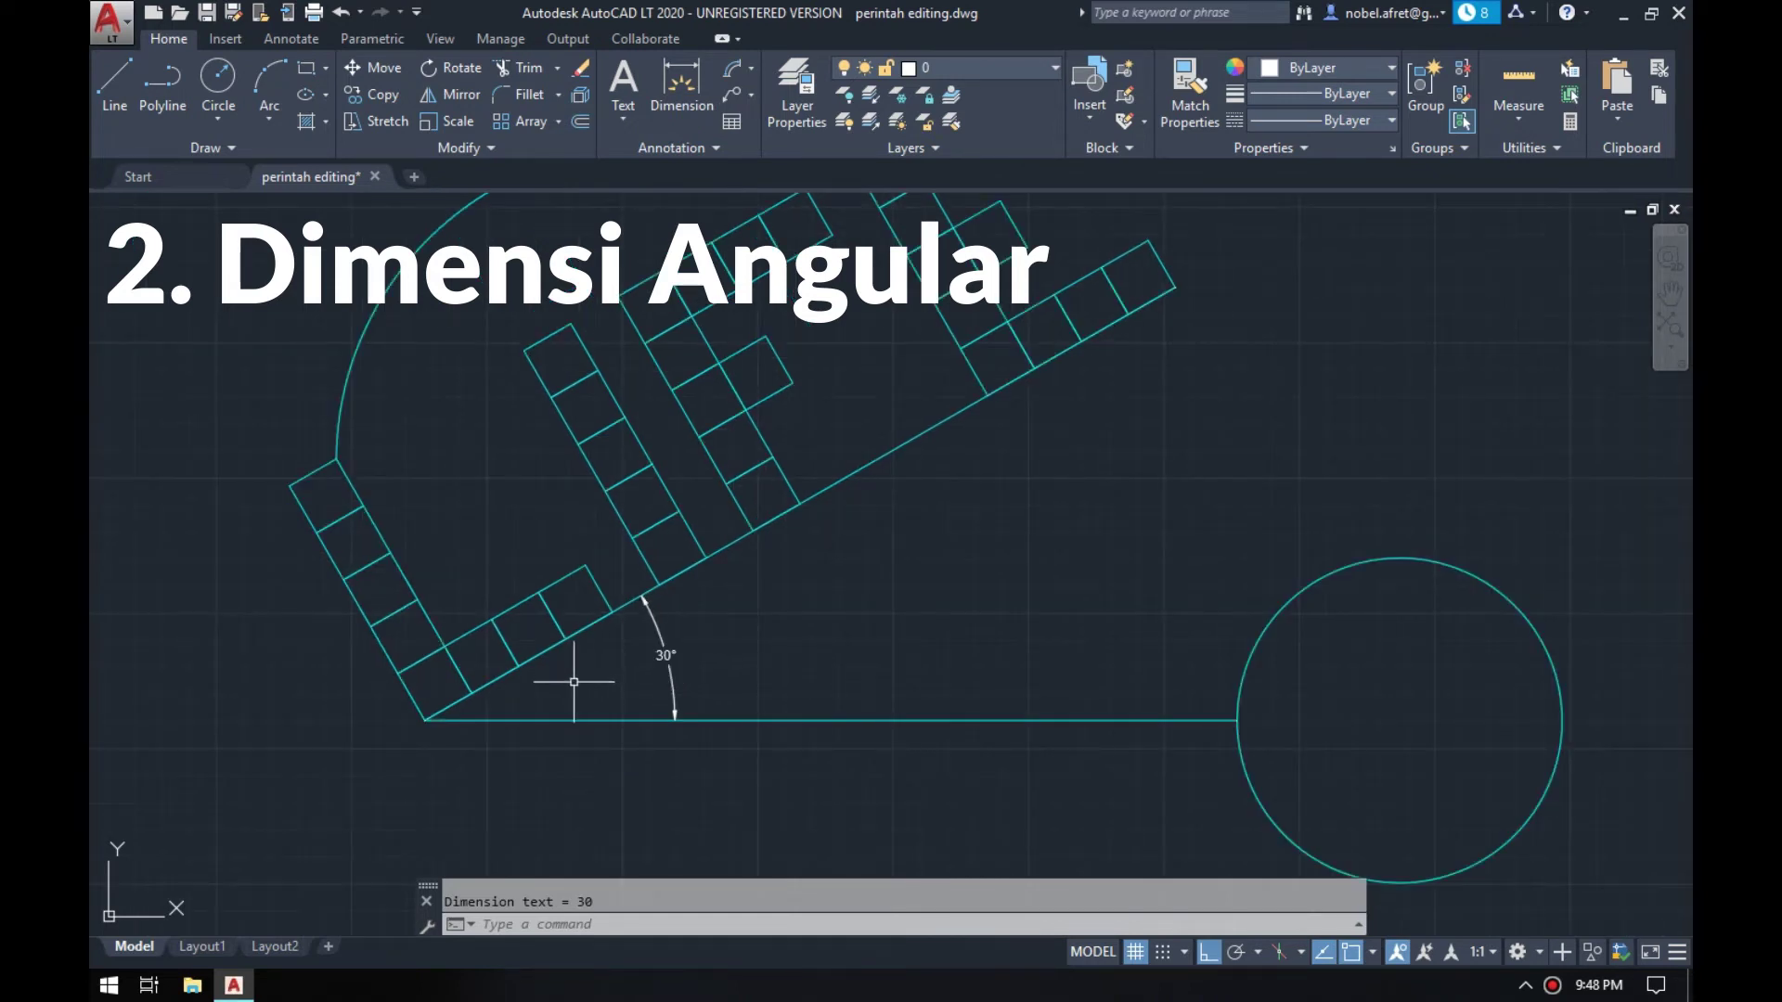
scroll(572, 683, "up", 2)
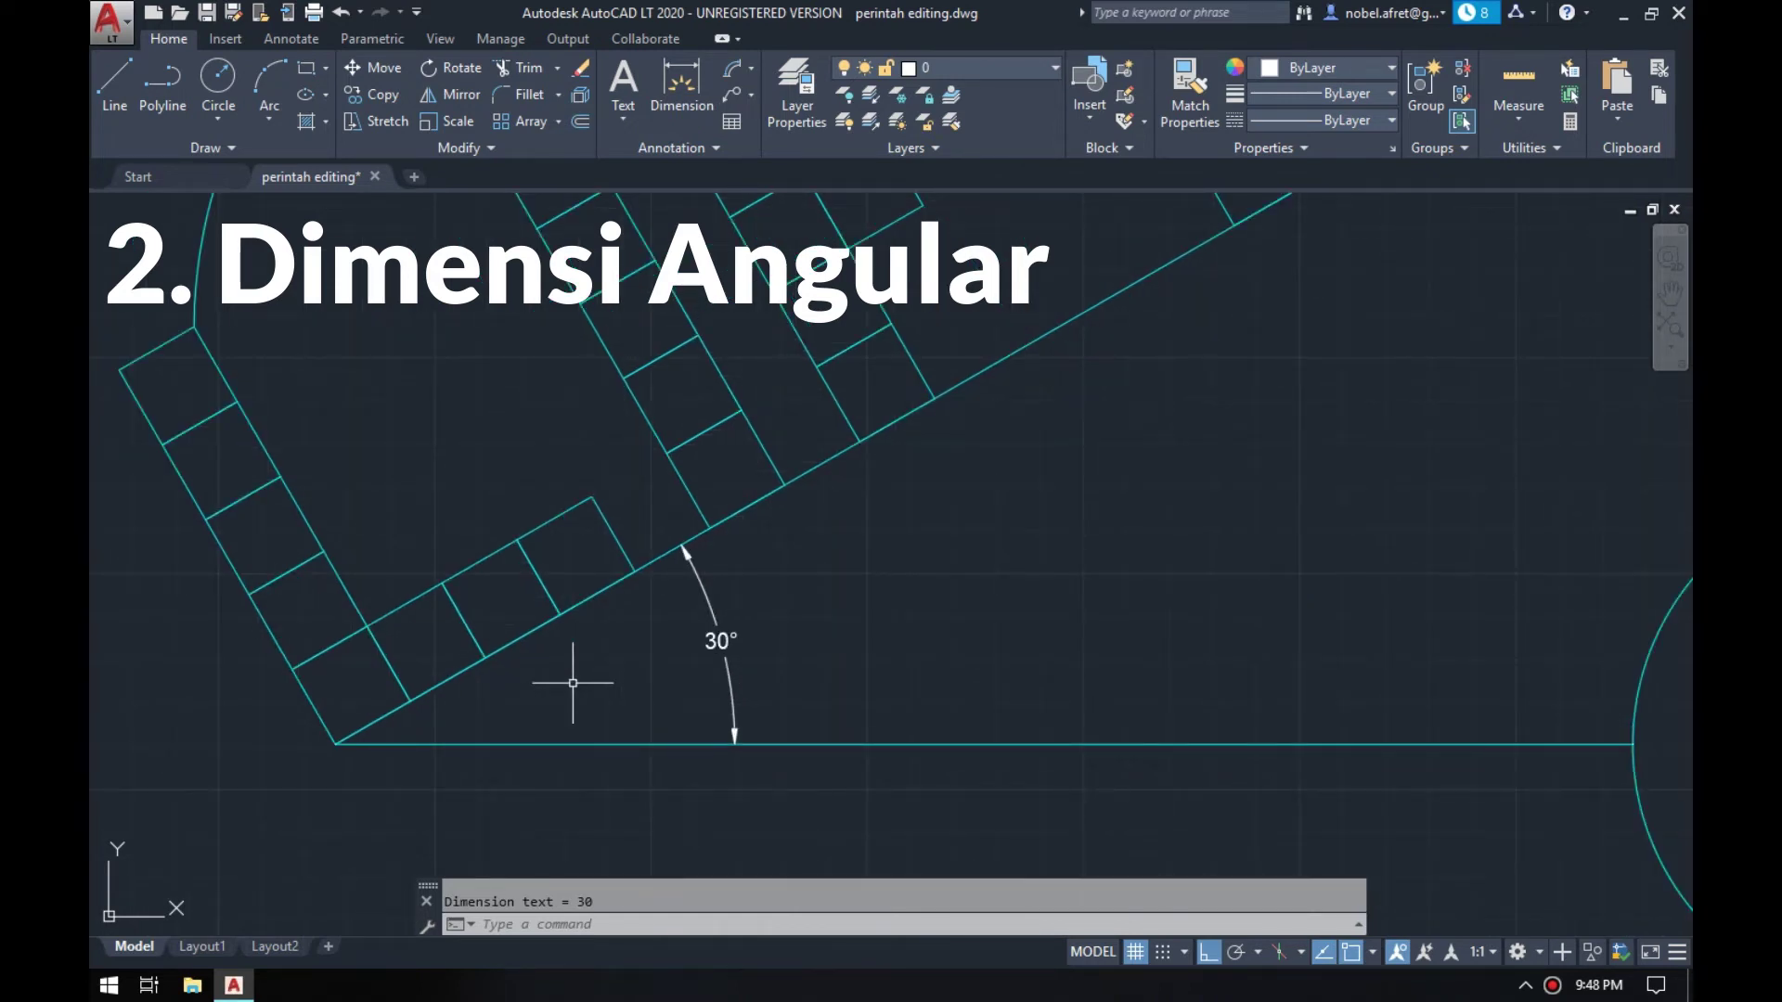
- Add a second 30° angular dimension between the same lines, placed further out
type("DAN")
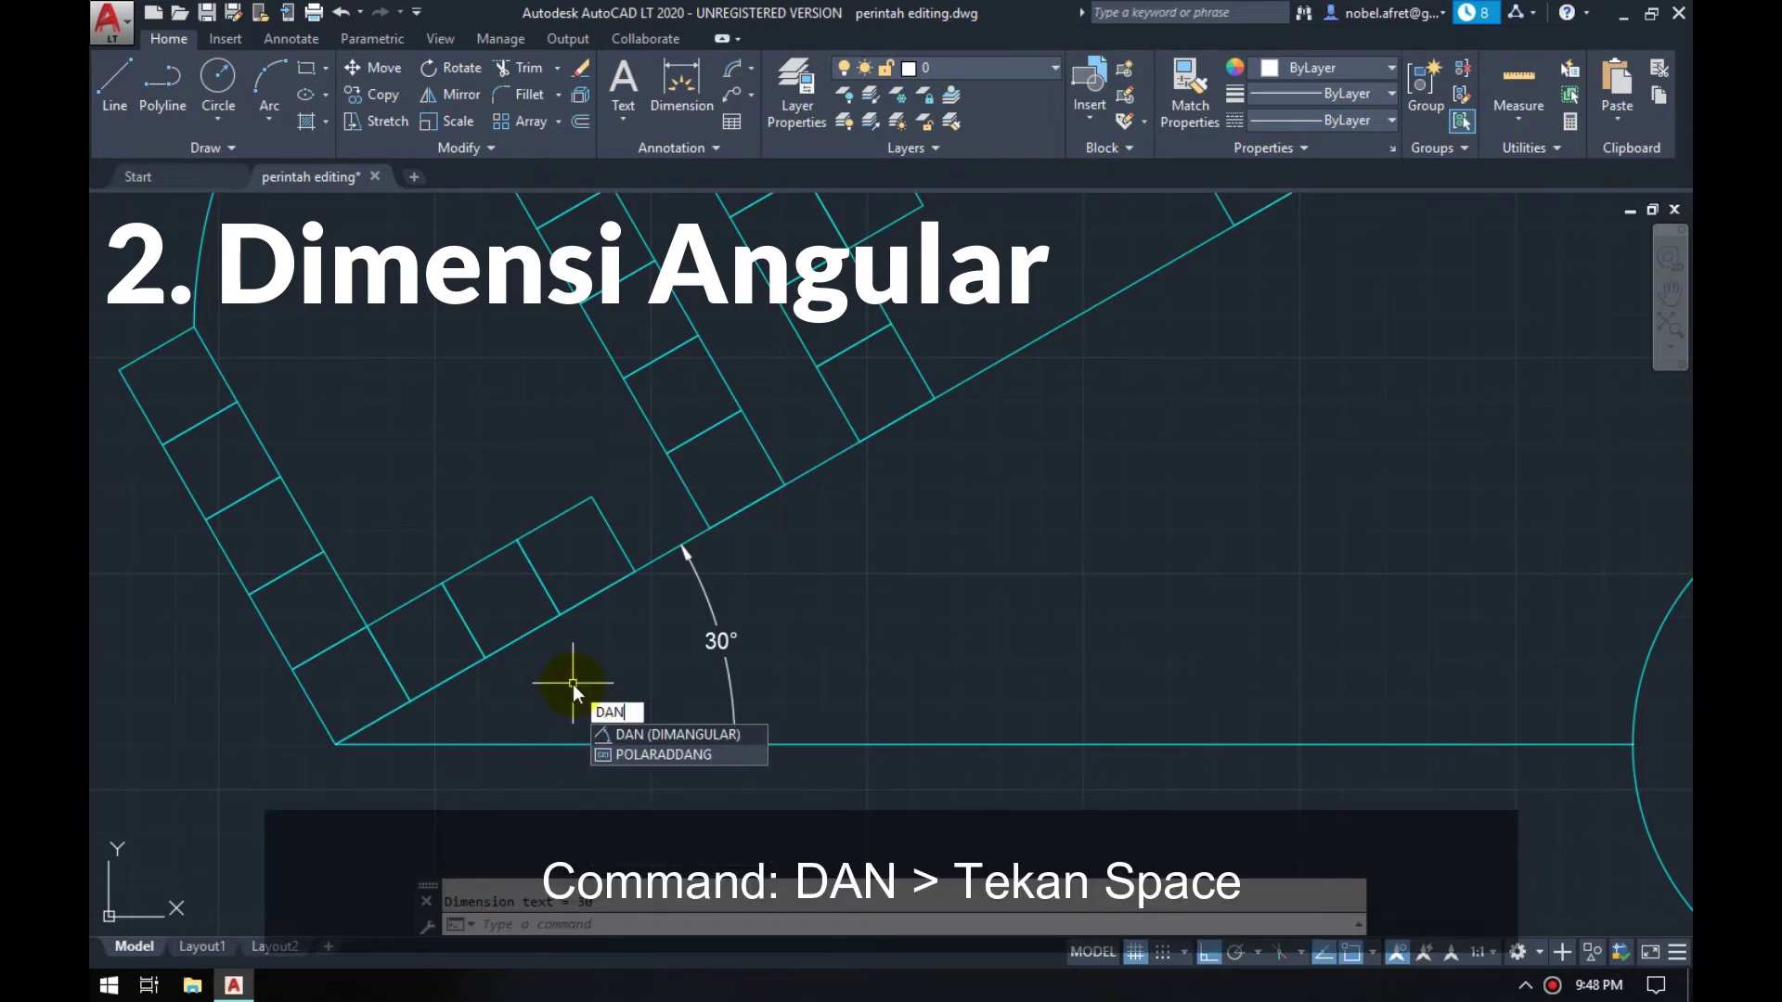
key("space")
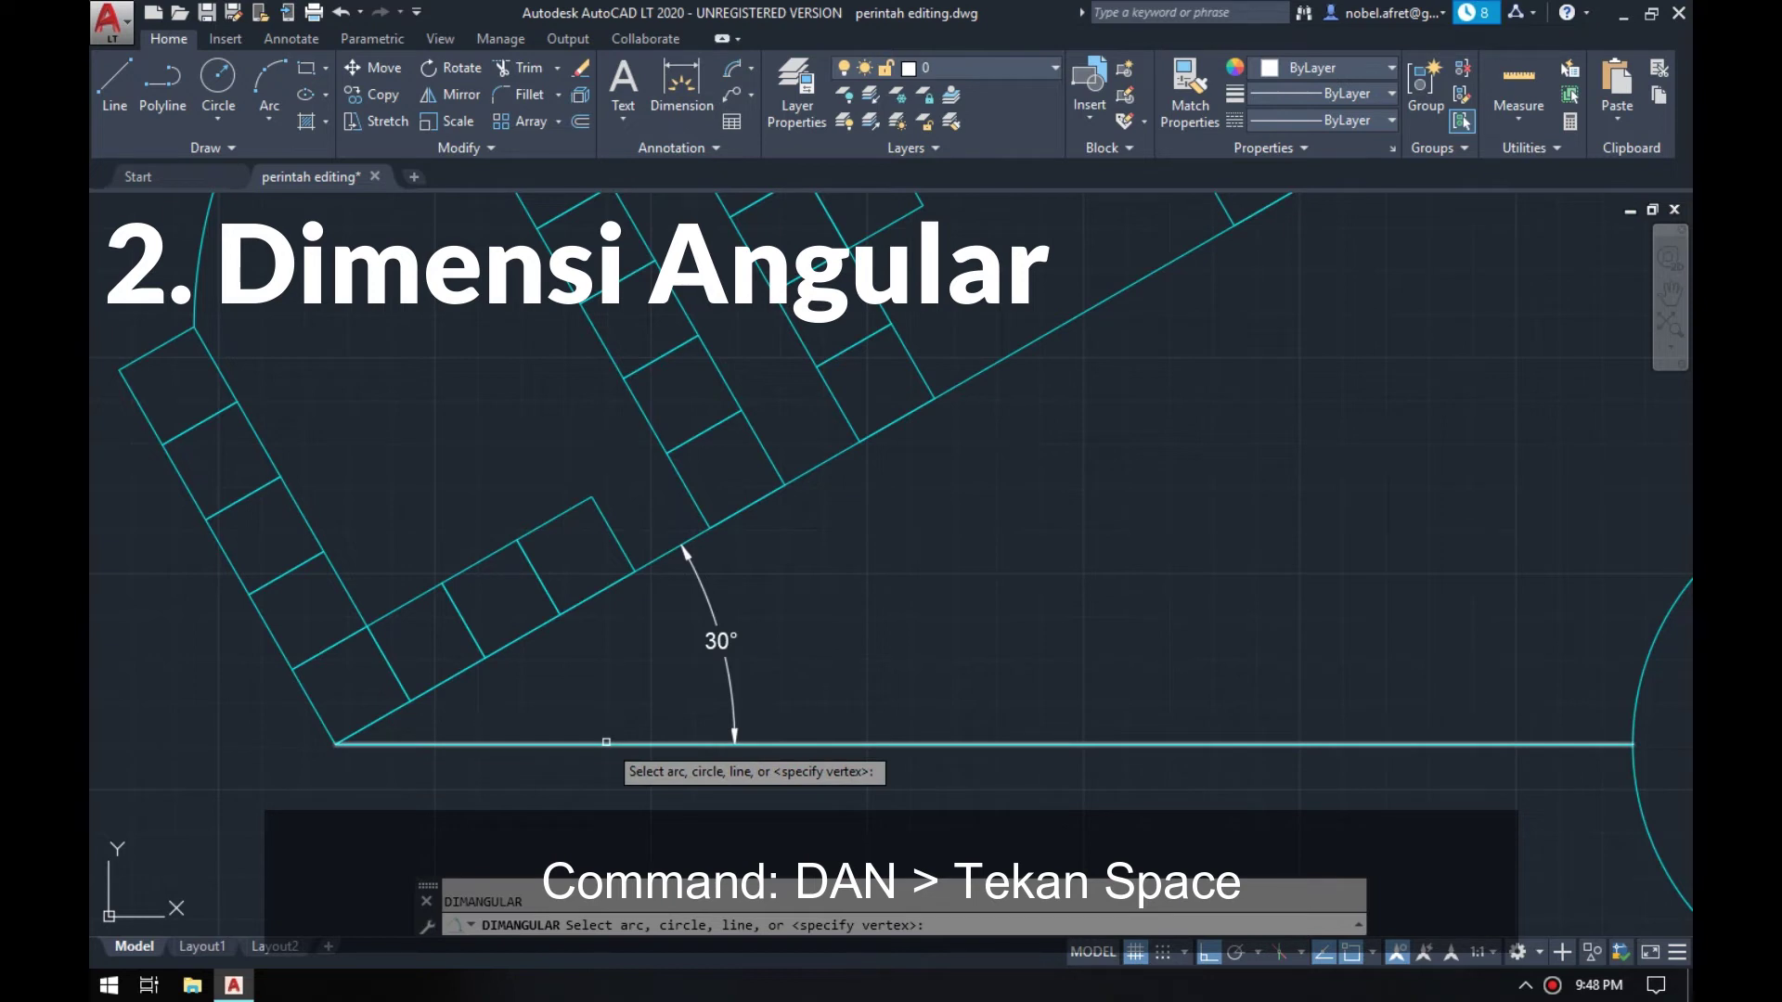
left_click(606, 742)
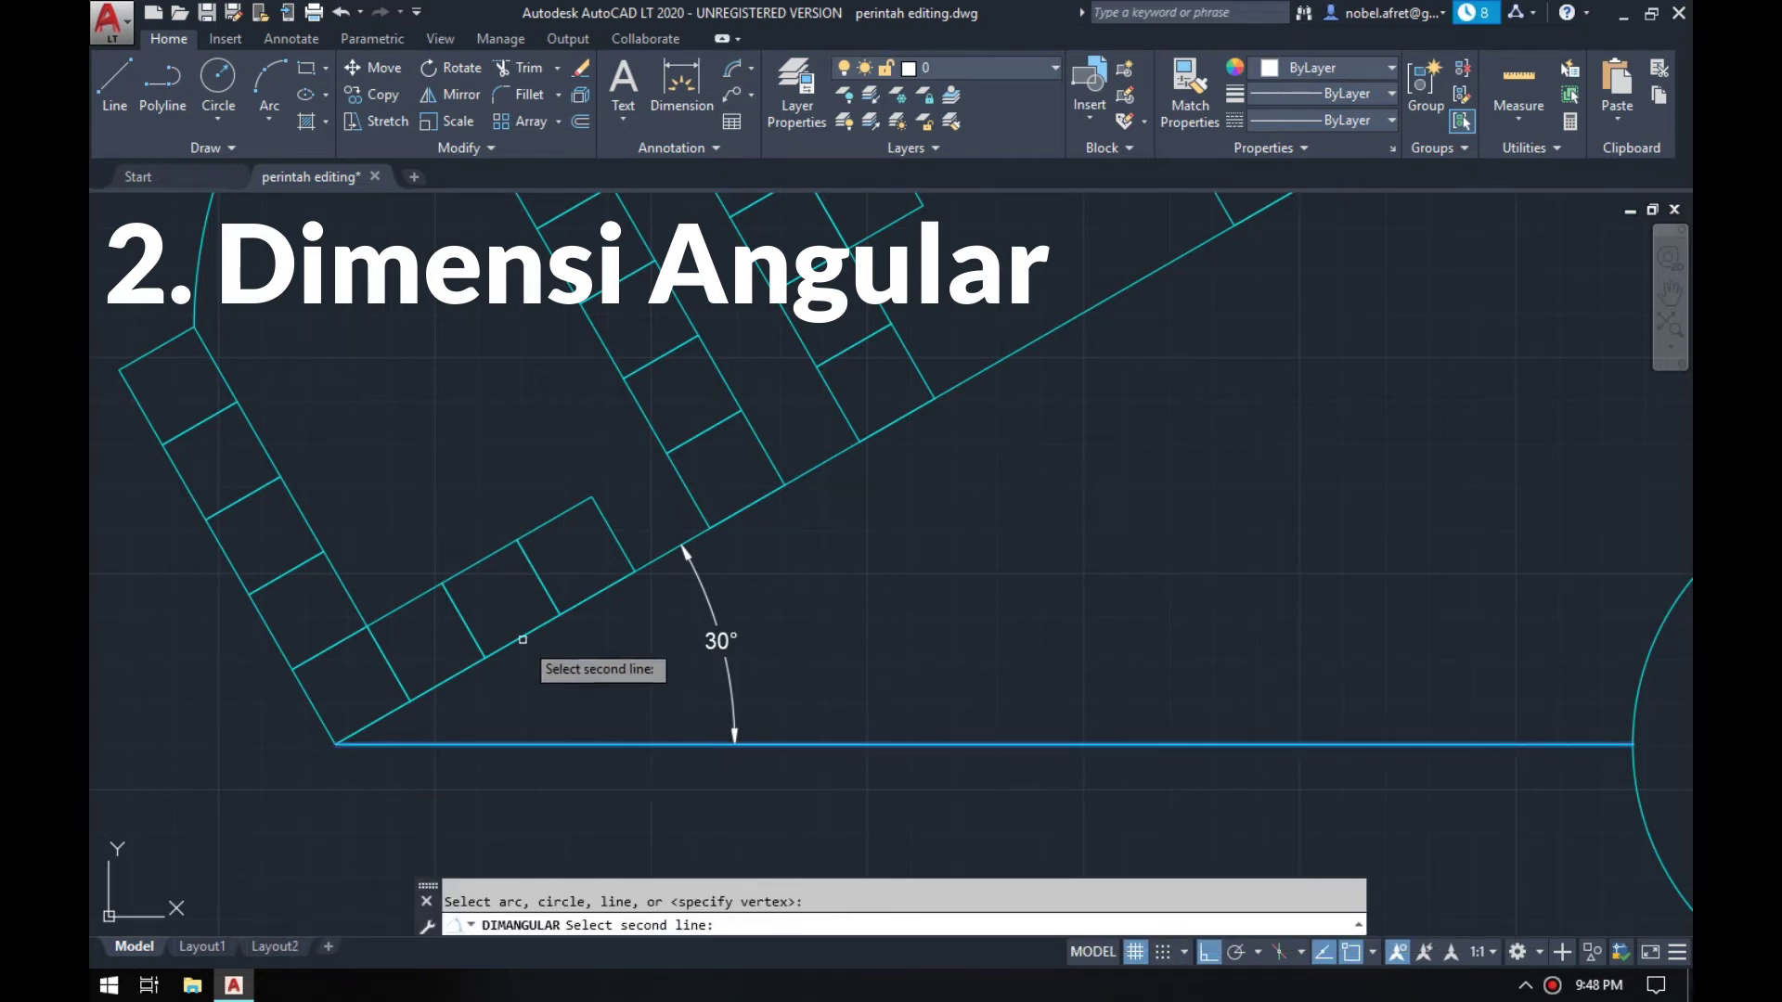
left_click(523, 635)
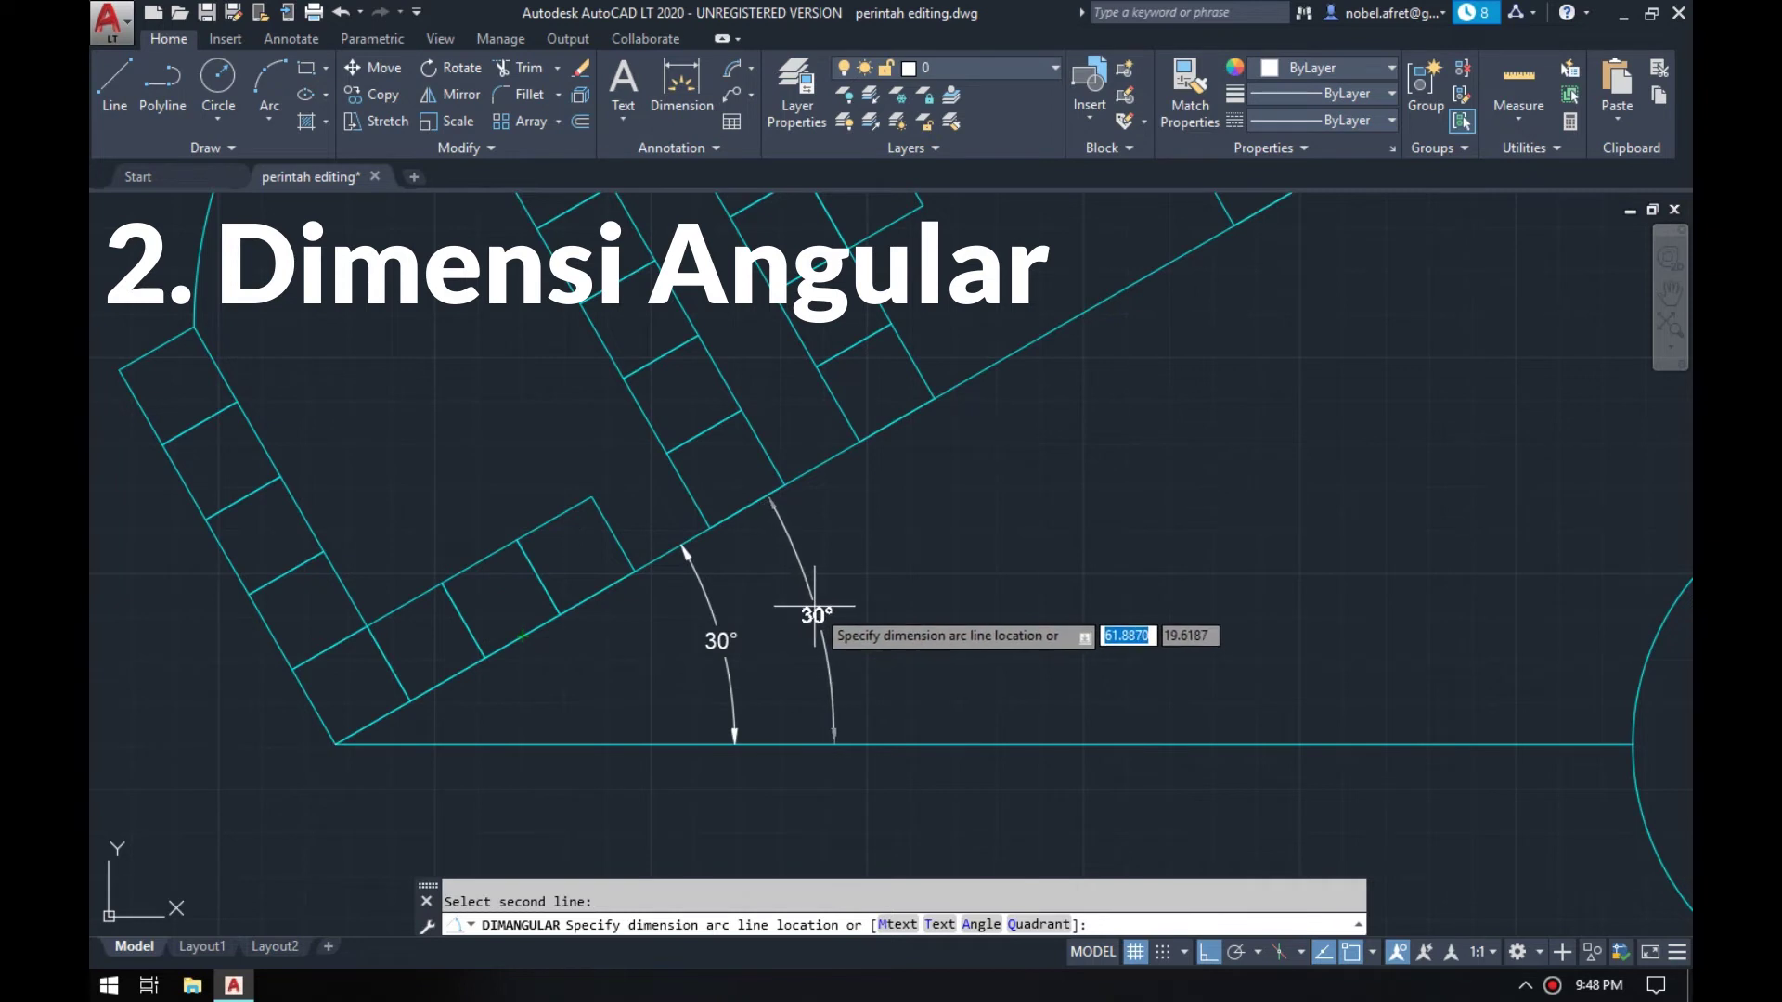
left_click(814, 608)
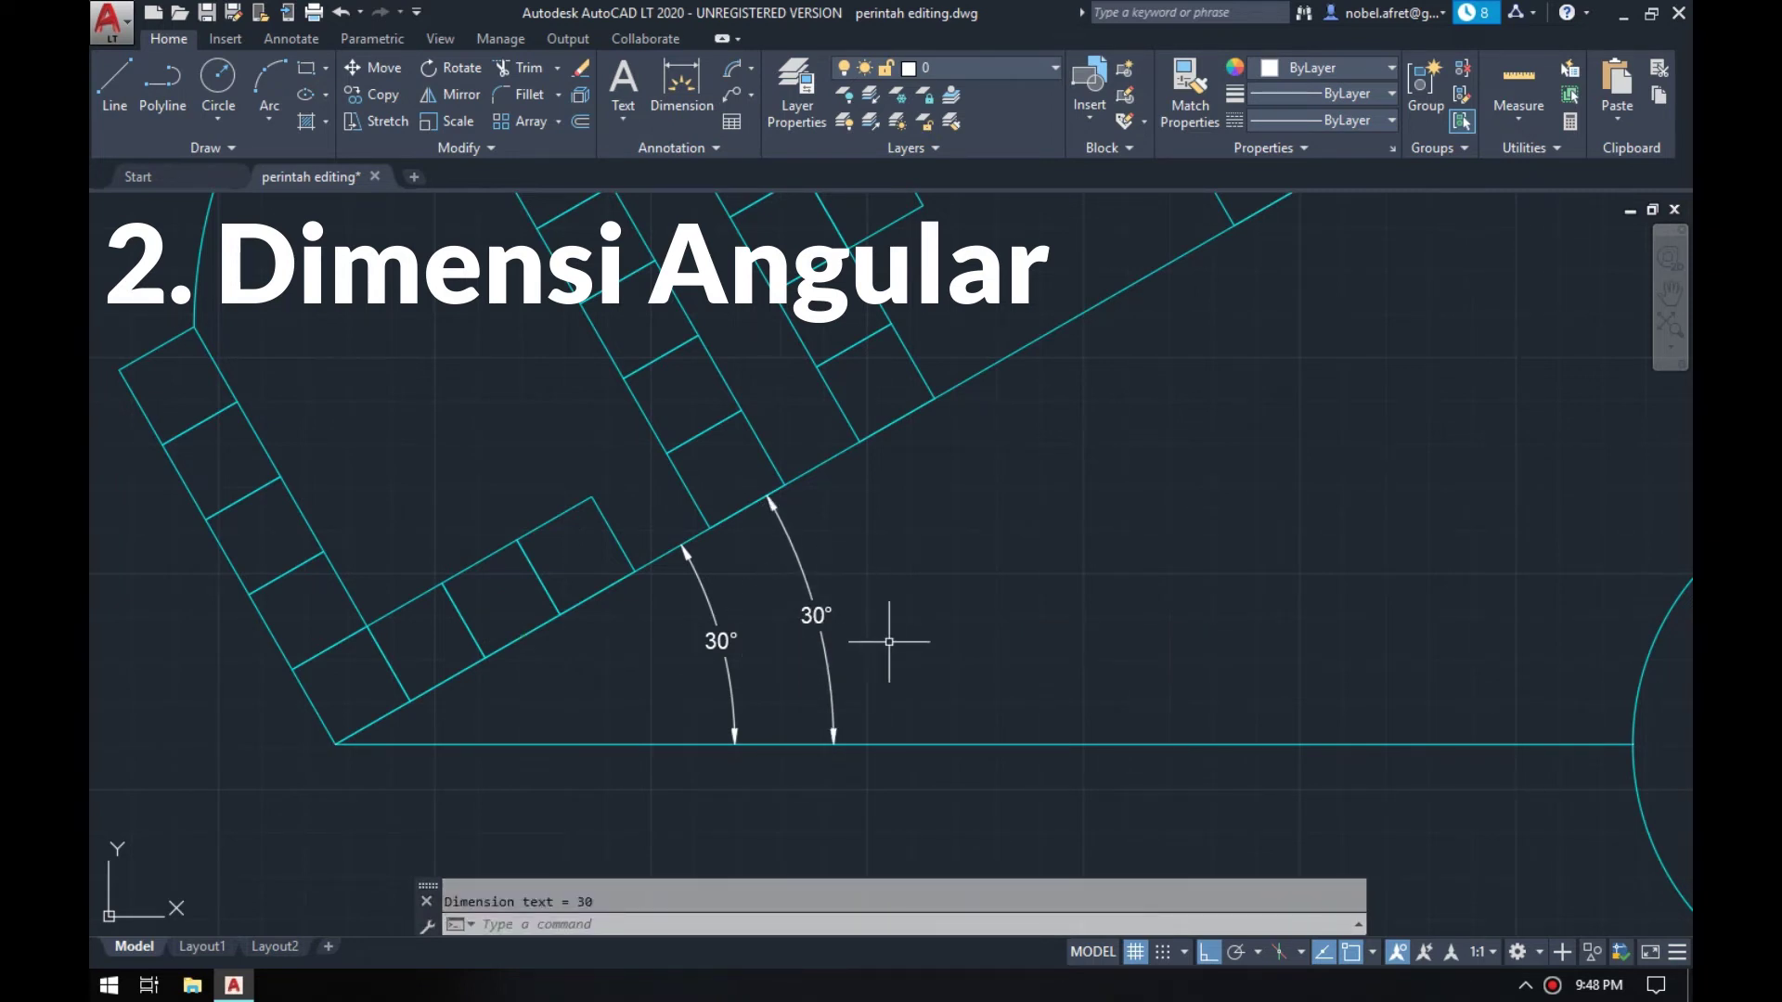
key("Escape")
scroll(599, 652, "down", 2)
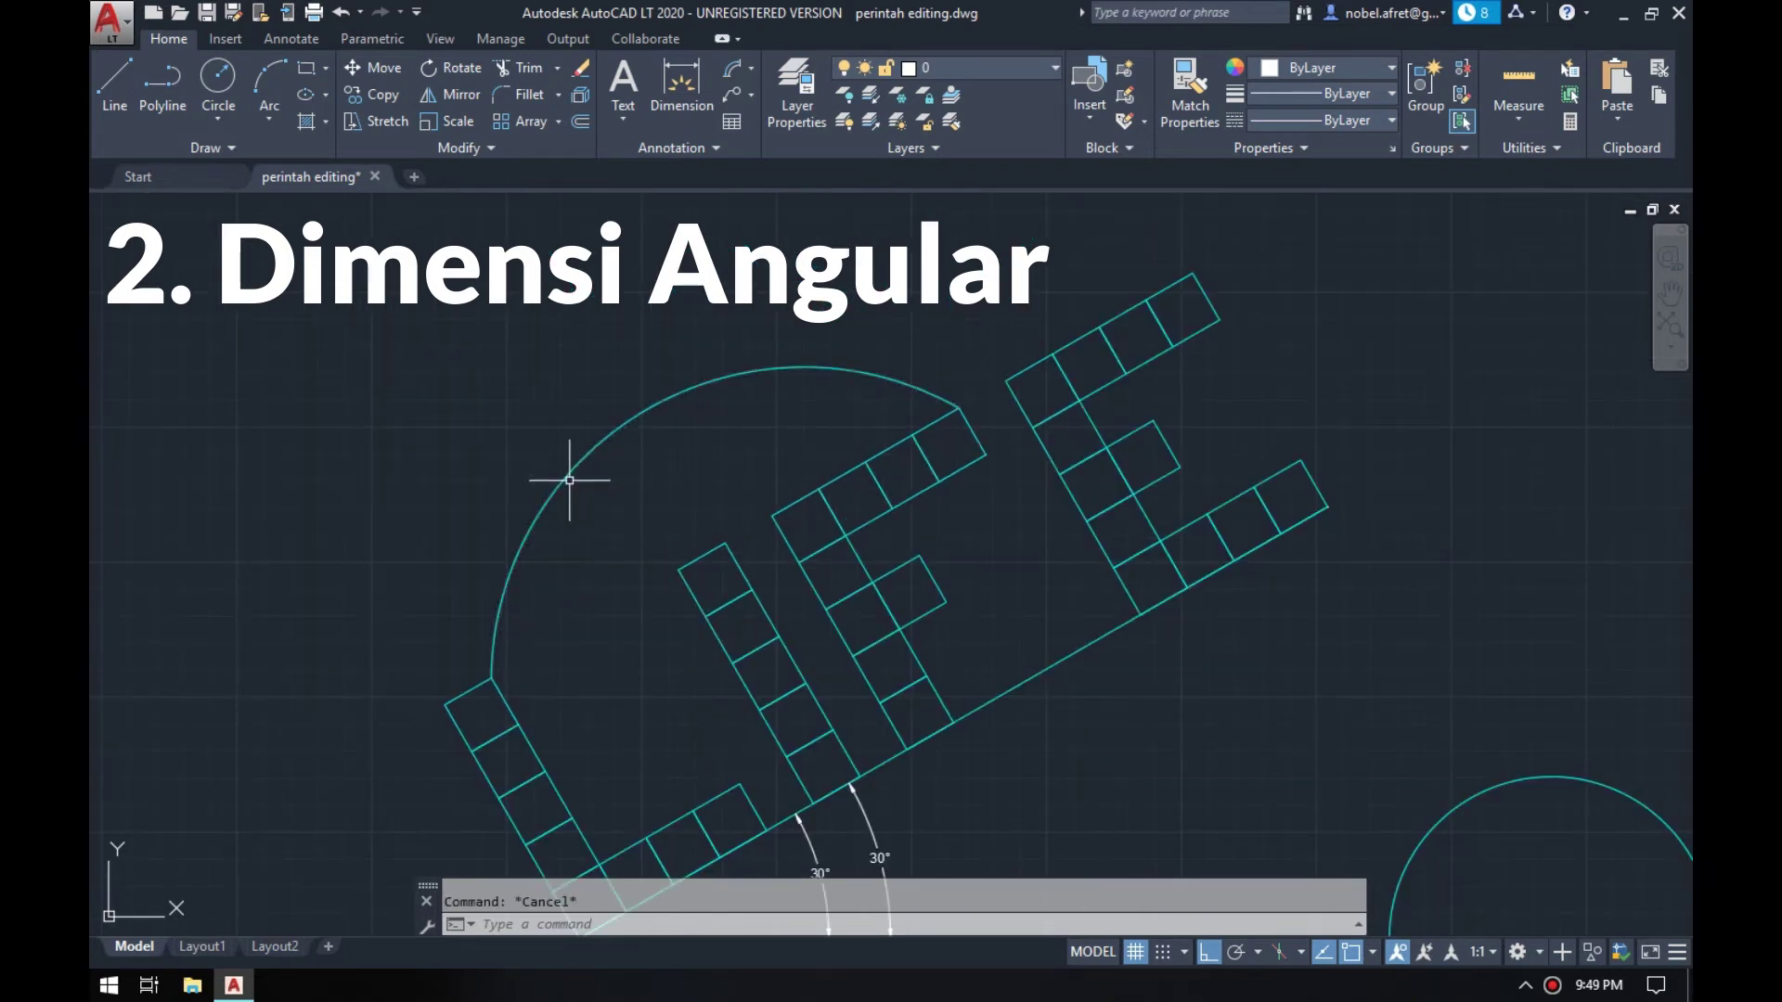
- Dimension the large arc behind LIFE with a 12 arc length, using DAR
type("D")
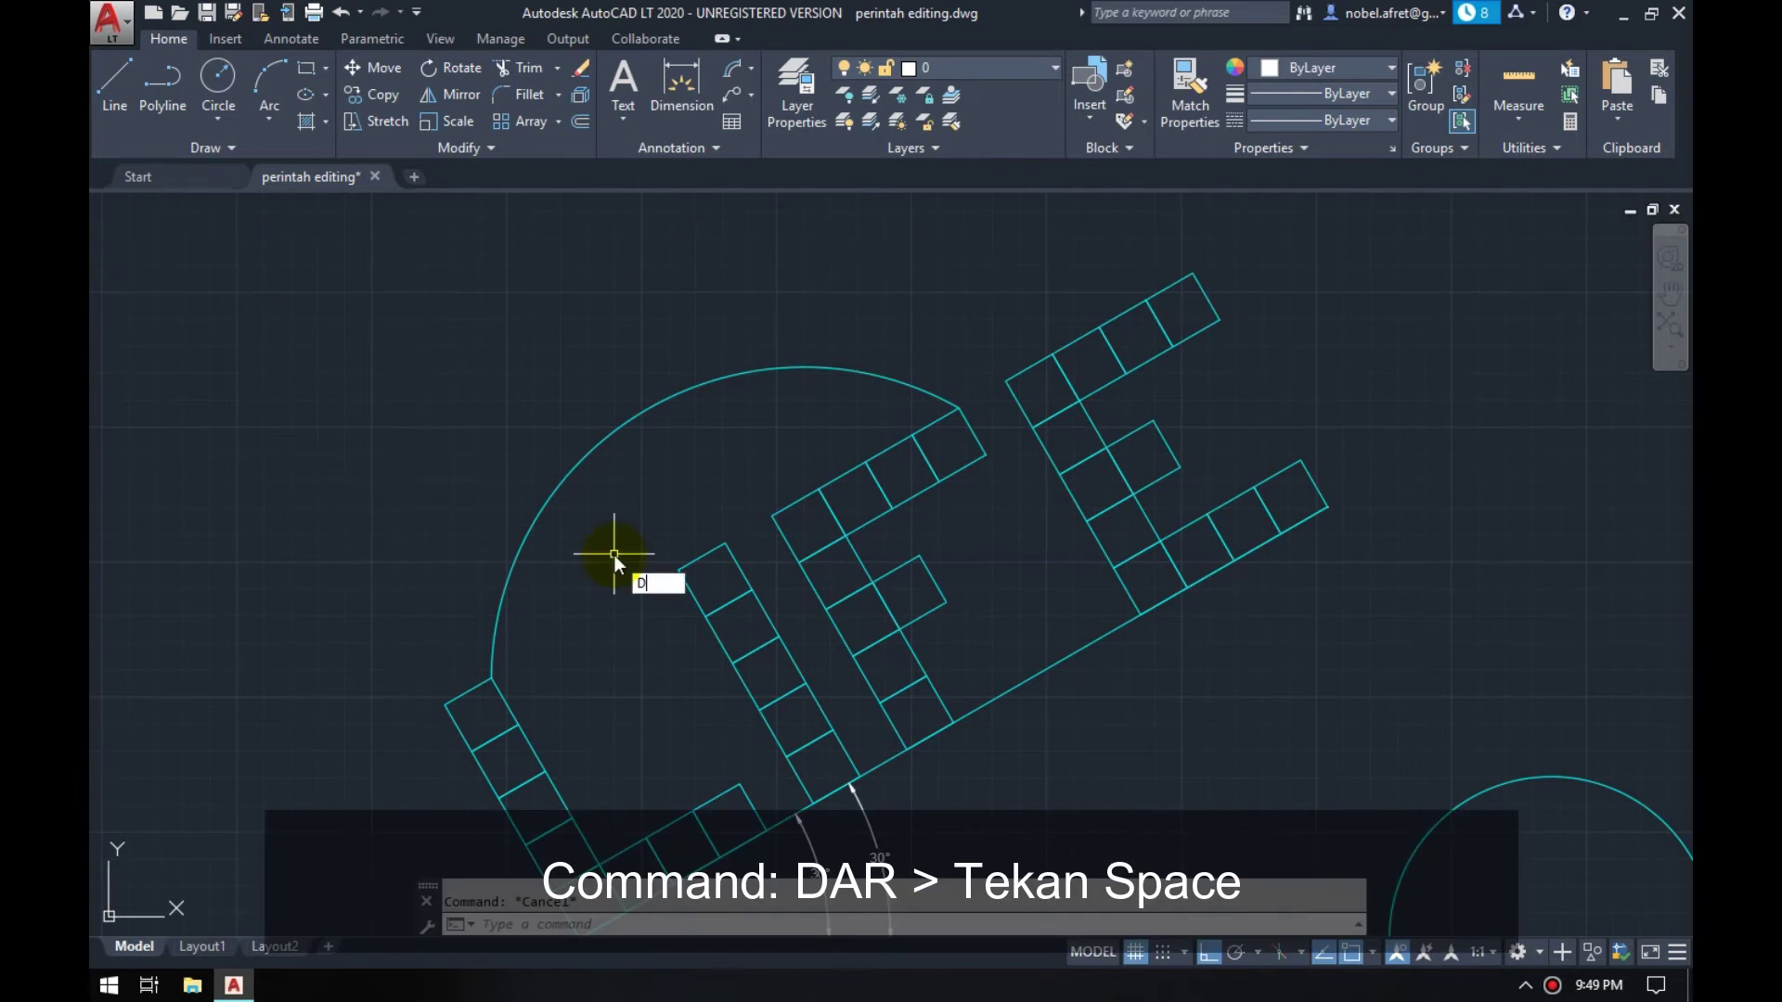
type("AR")
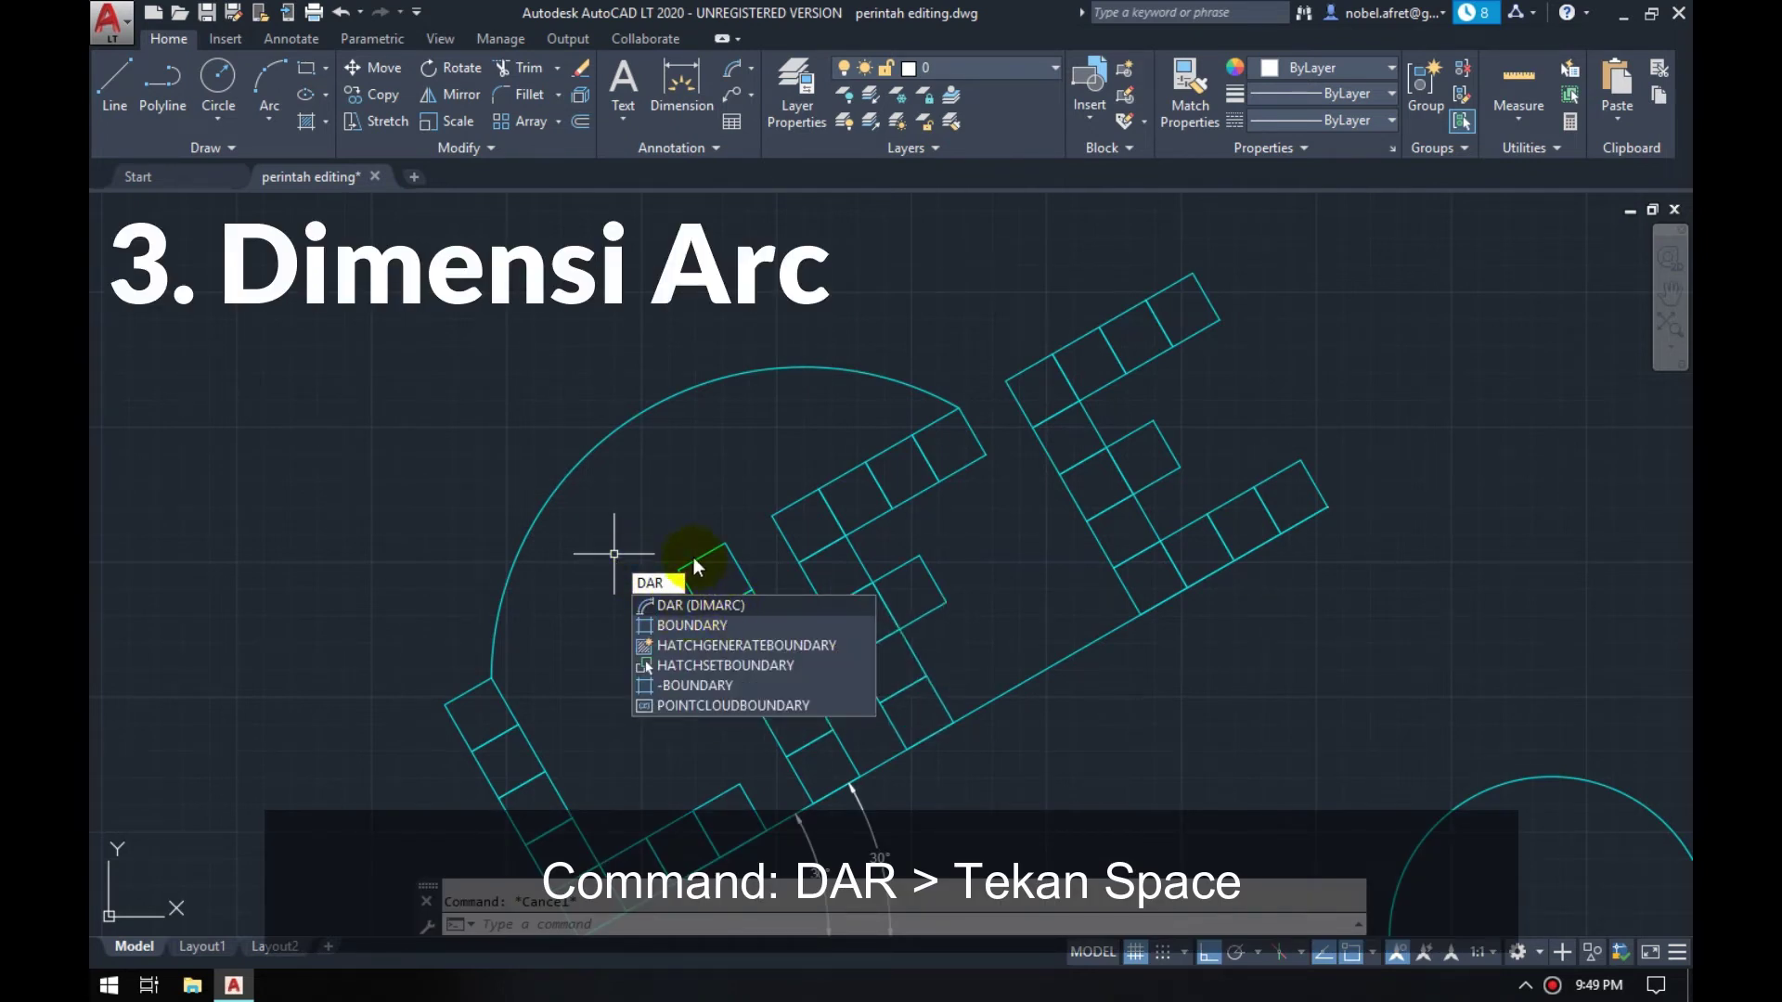
key("space")
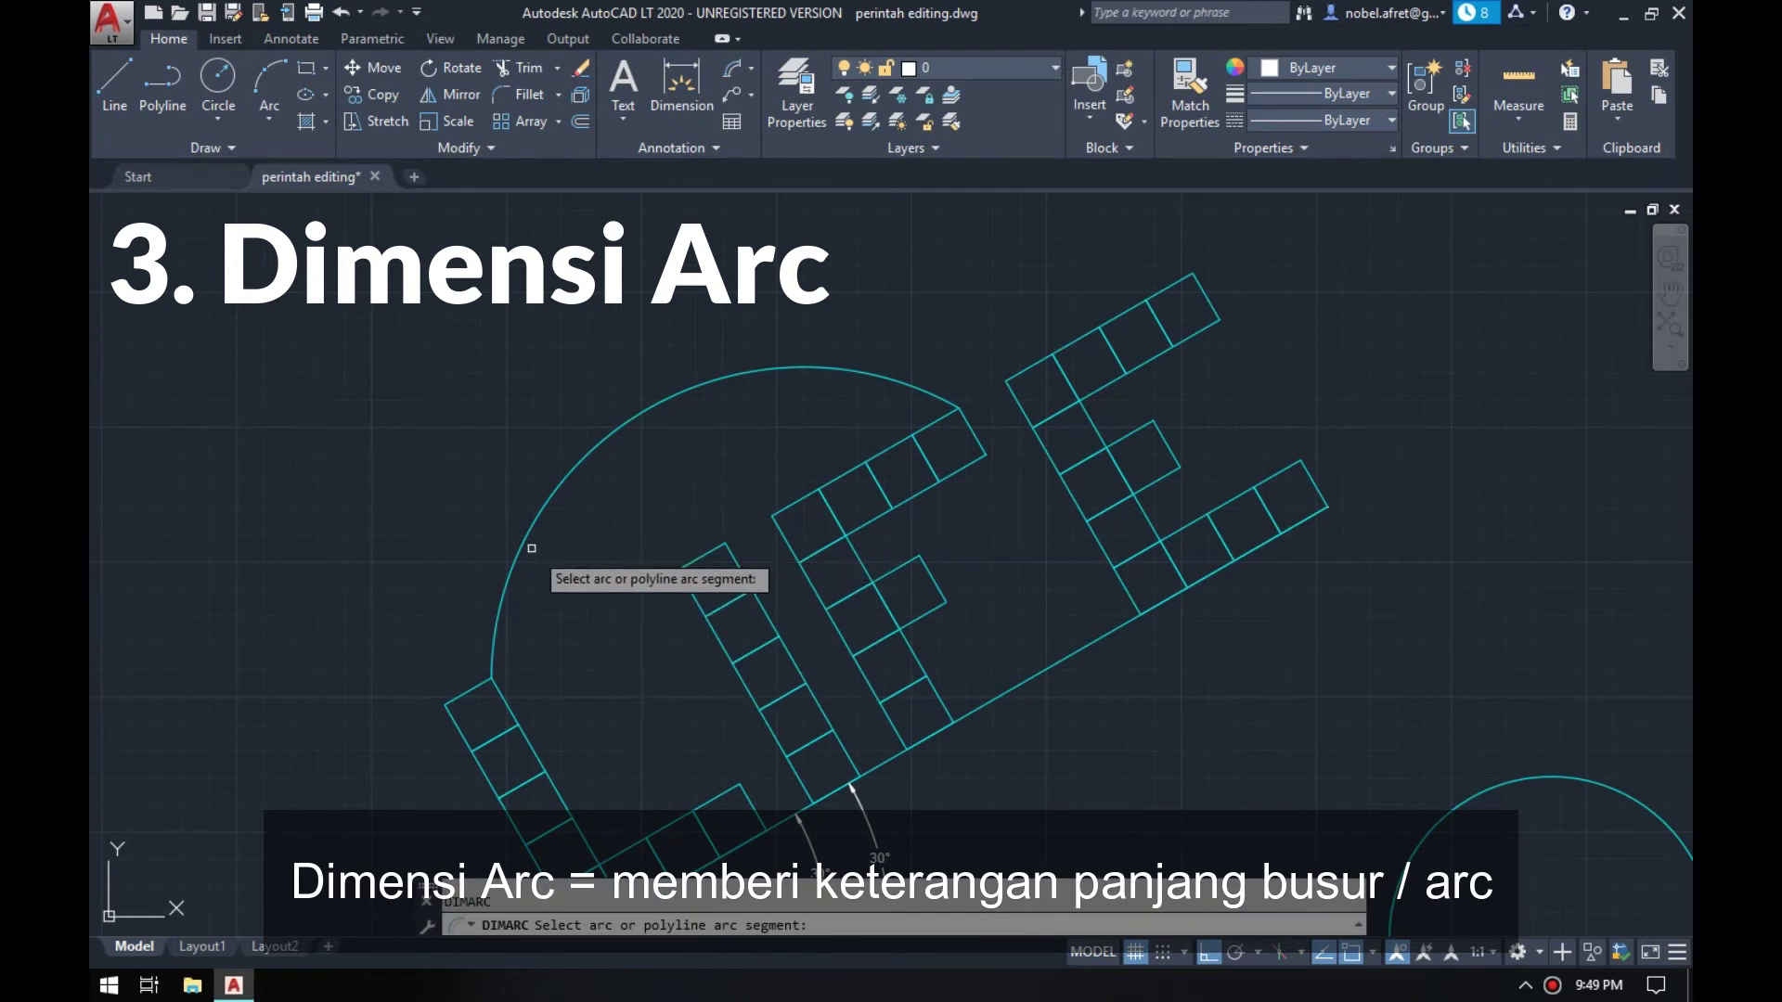
left_click(523, 538)
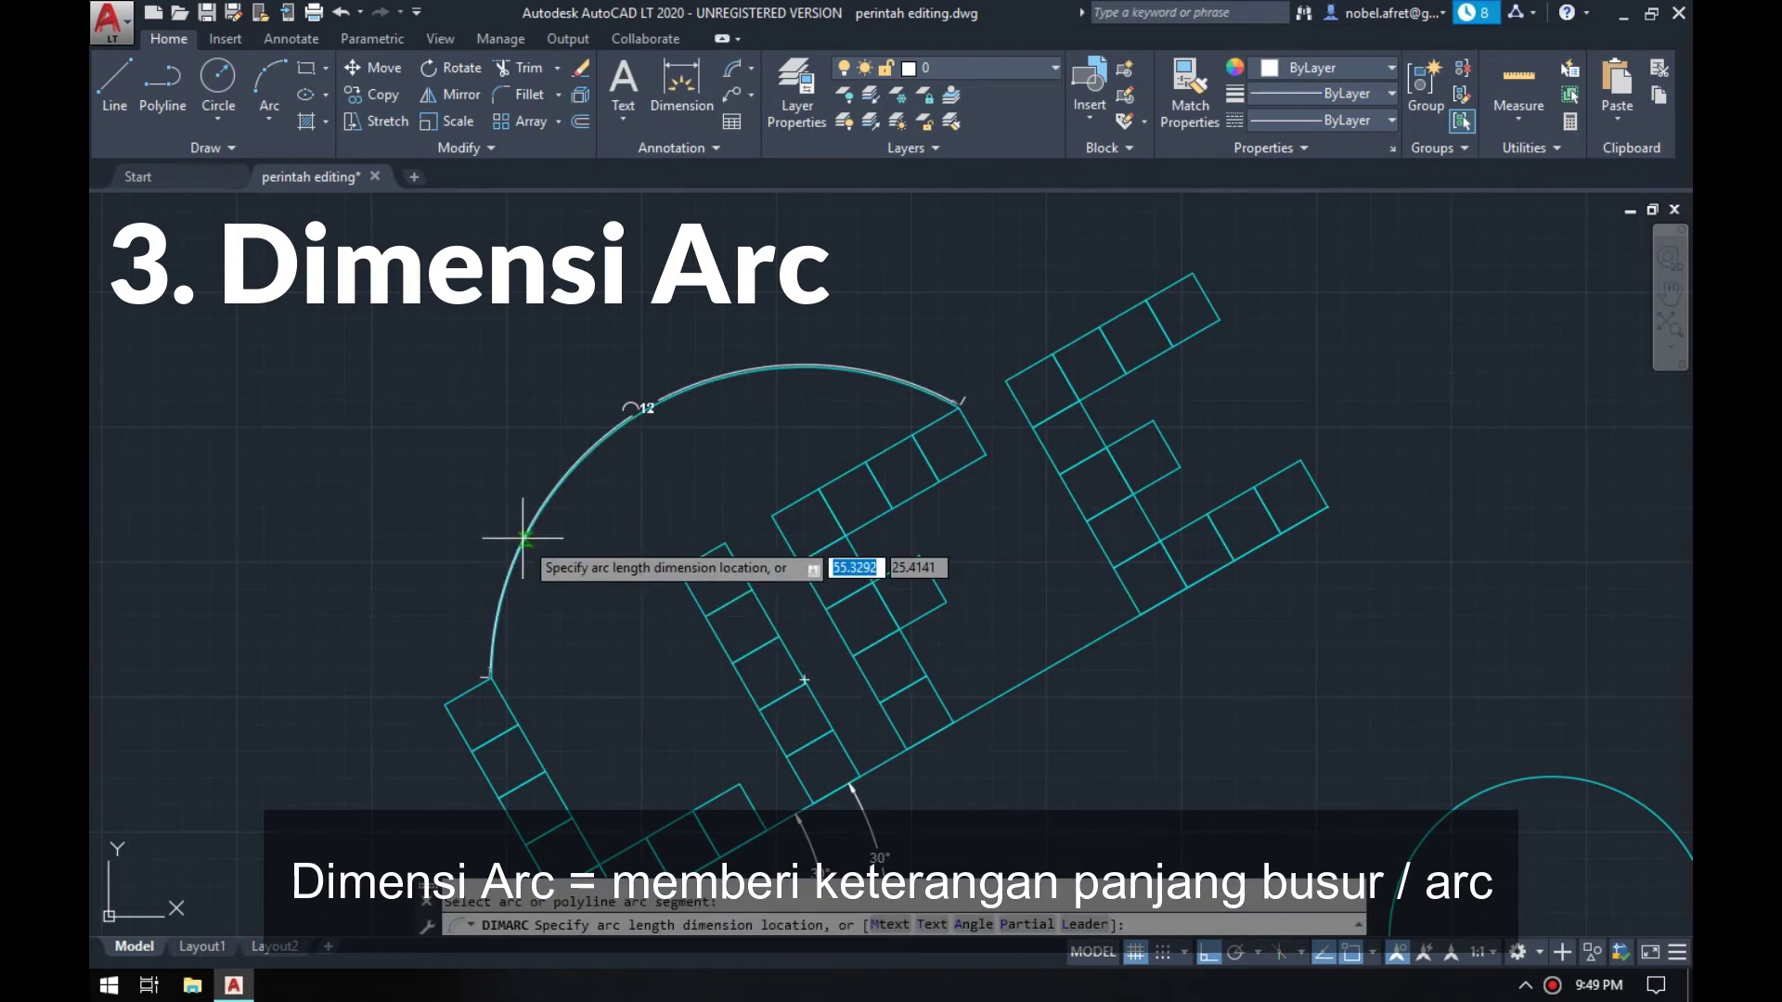
left_click(470, 437)
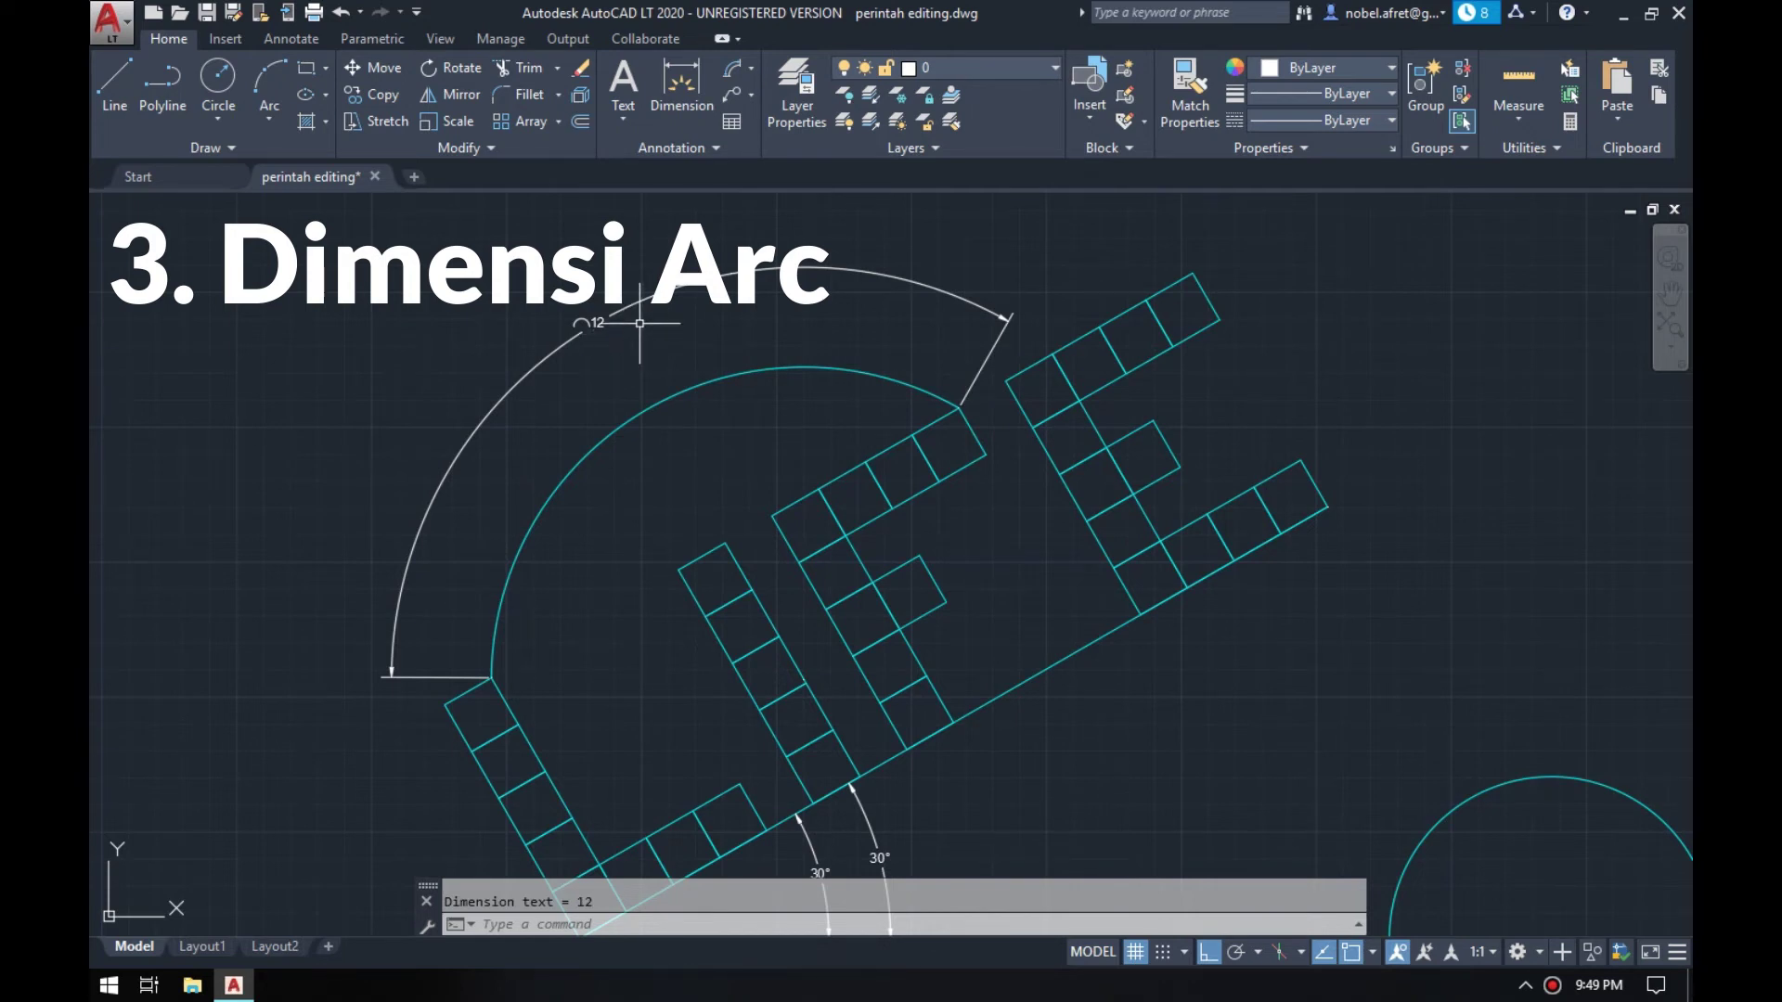
key("Escape")
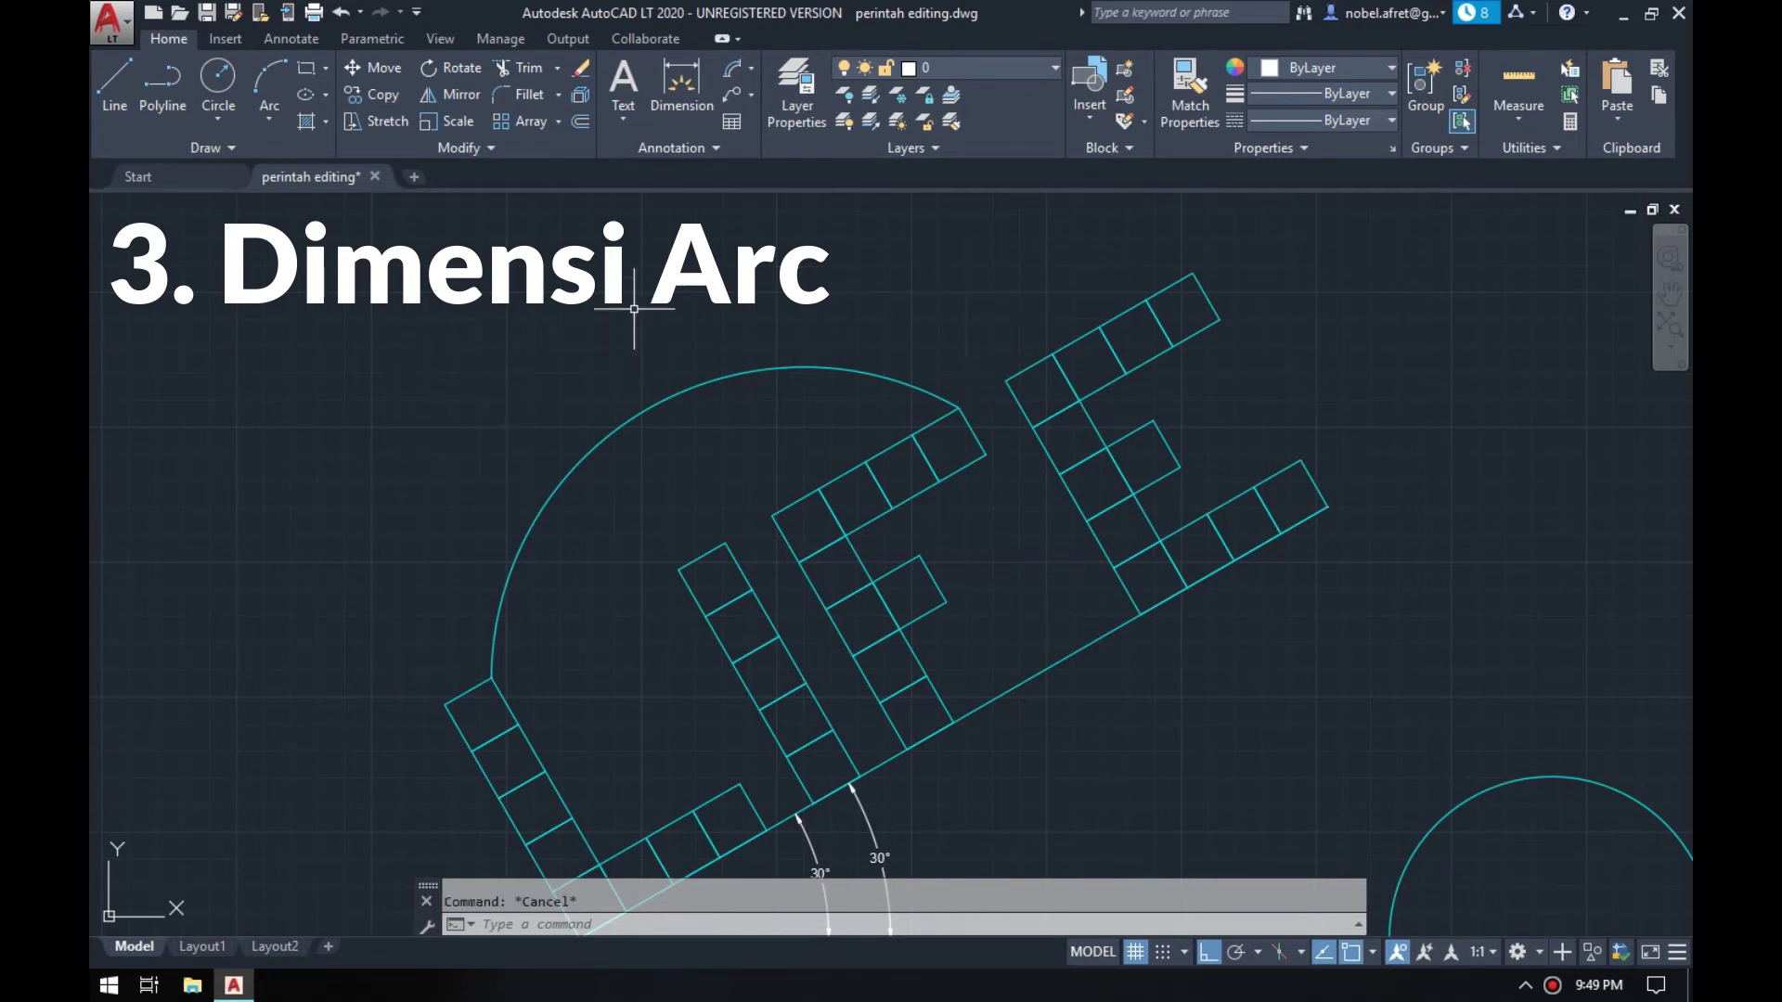
type("D")
type("AR")
key("Return")
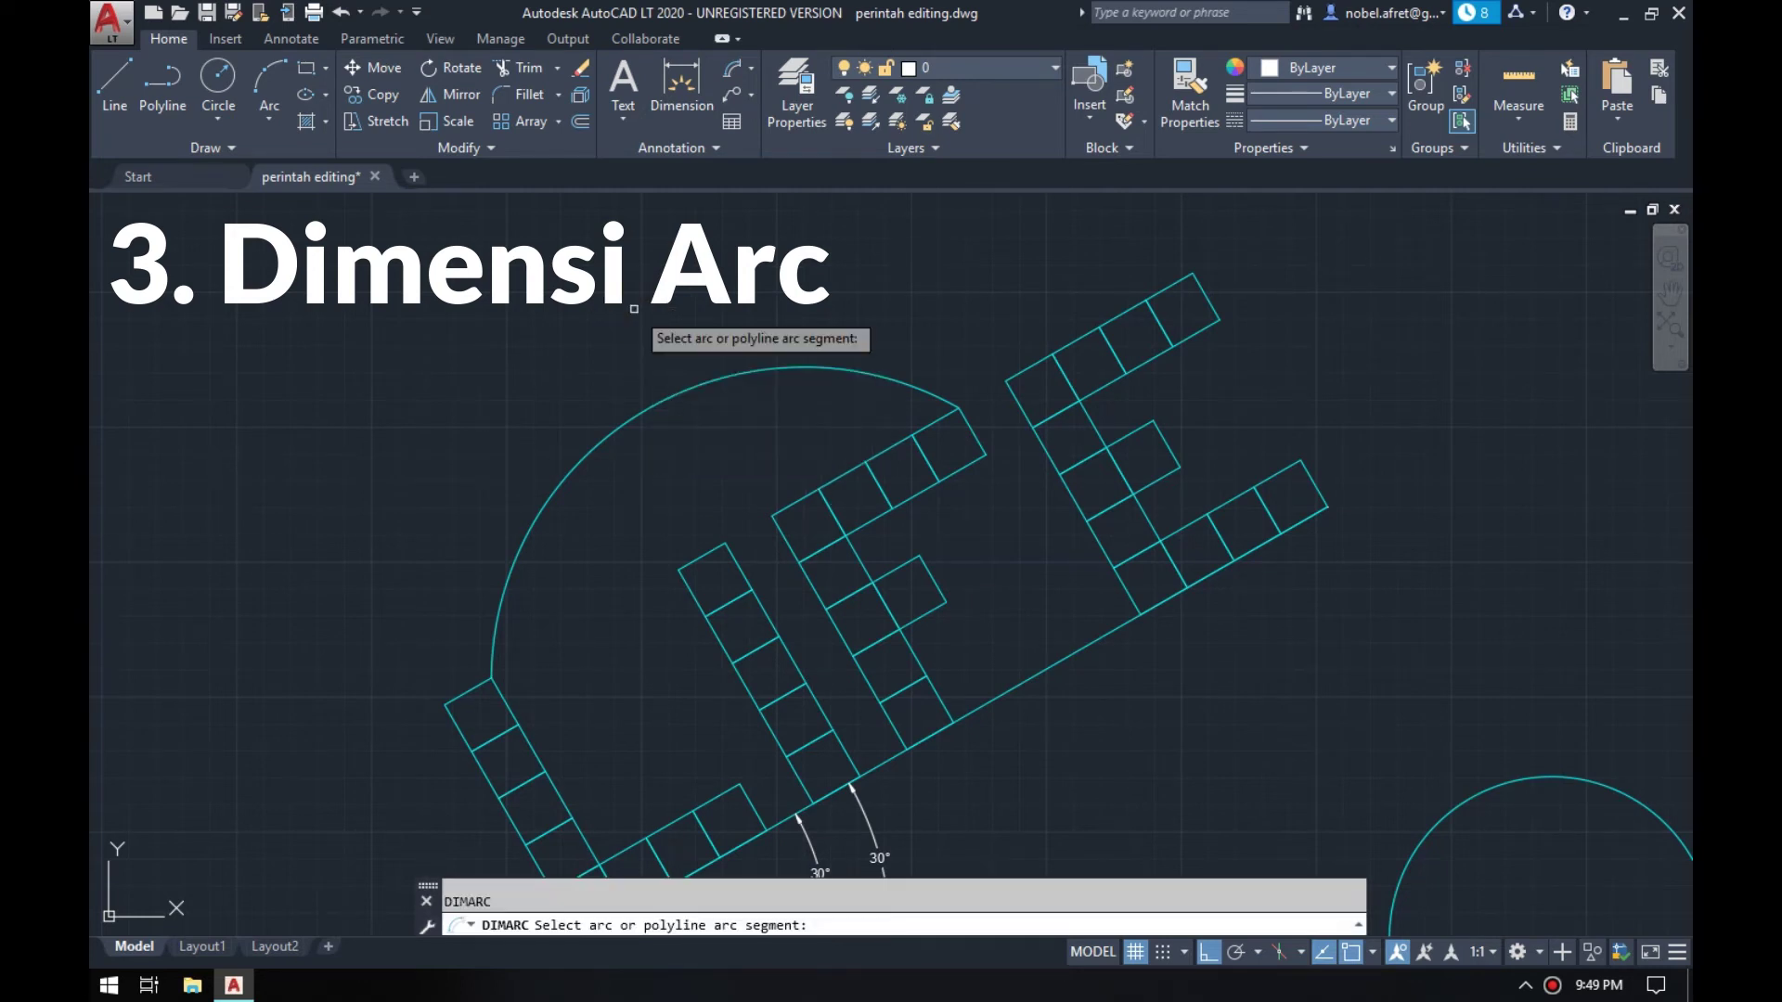
left_click(612, 432)
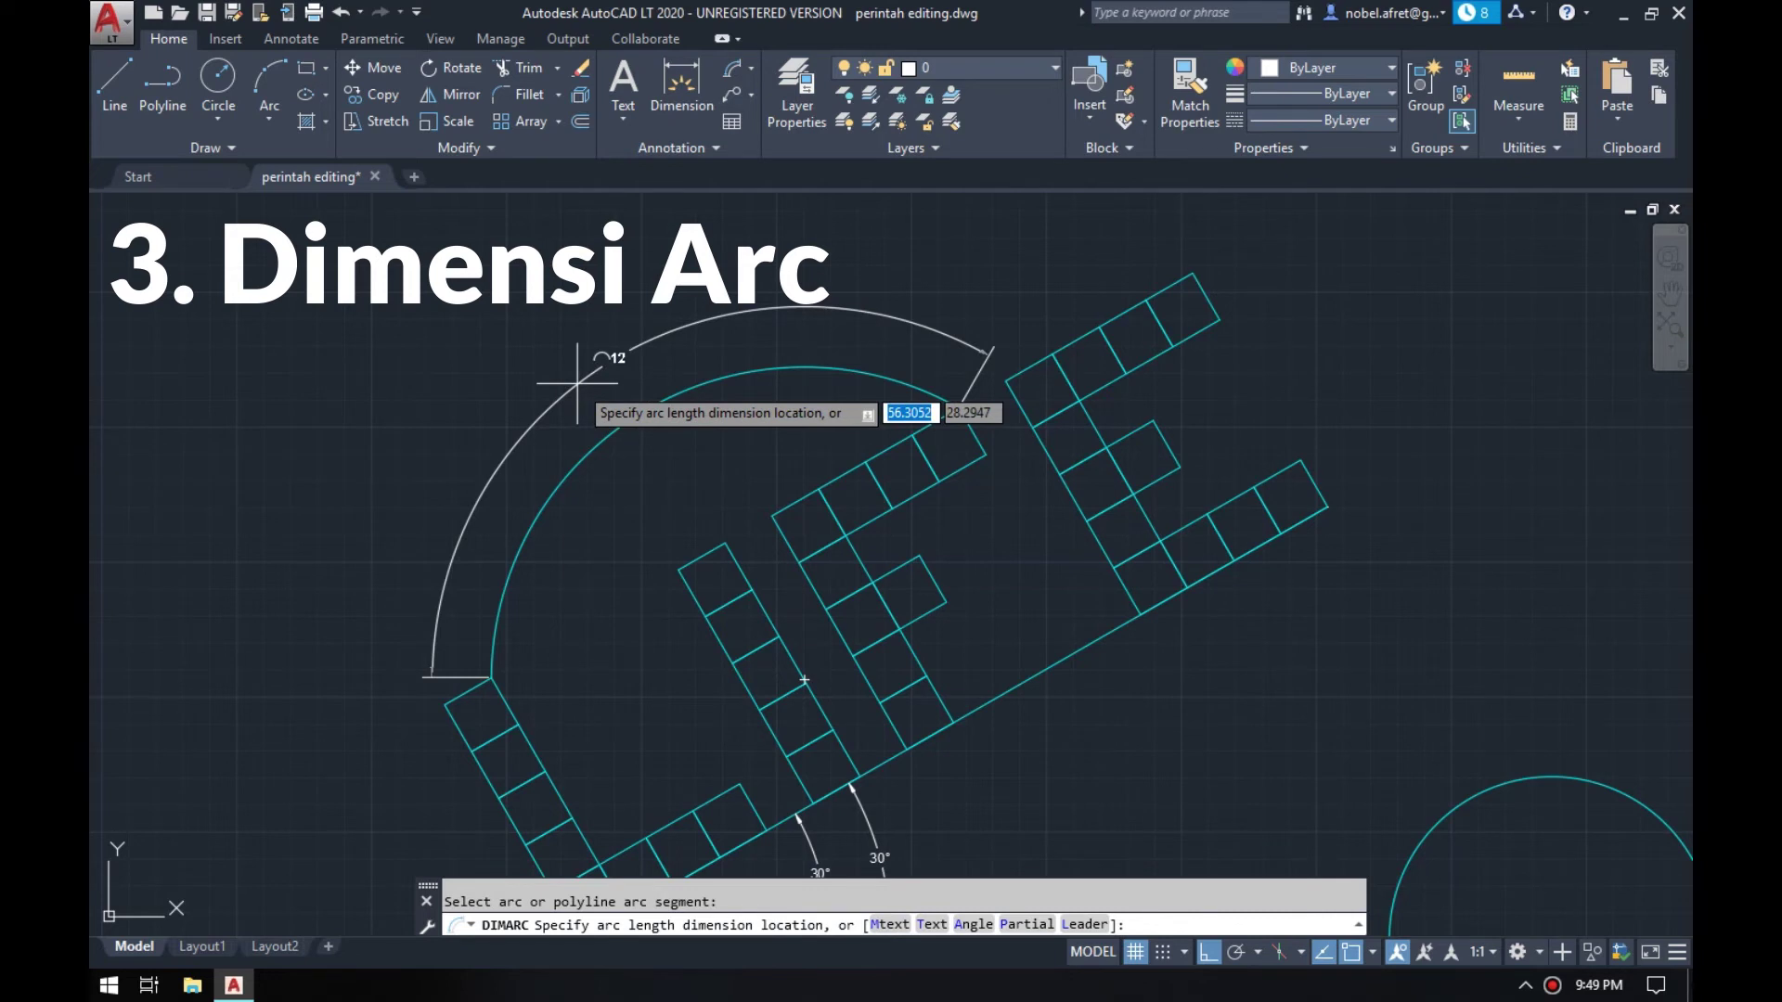
key("Escape")
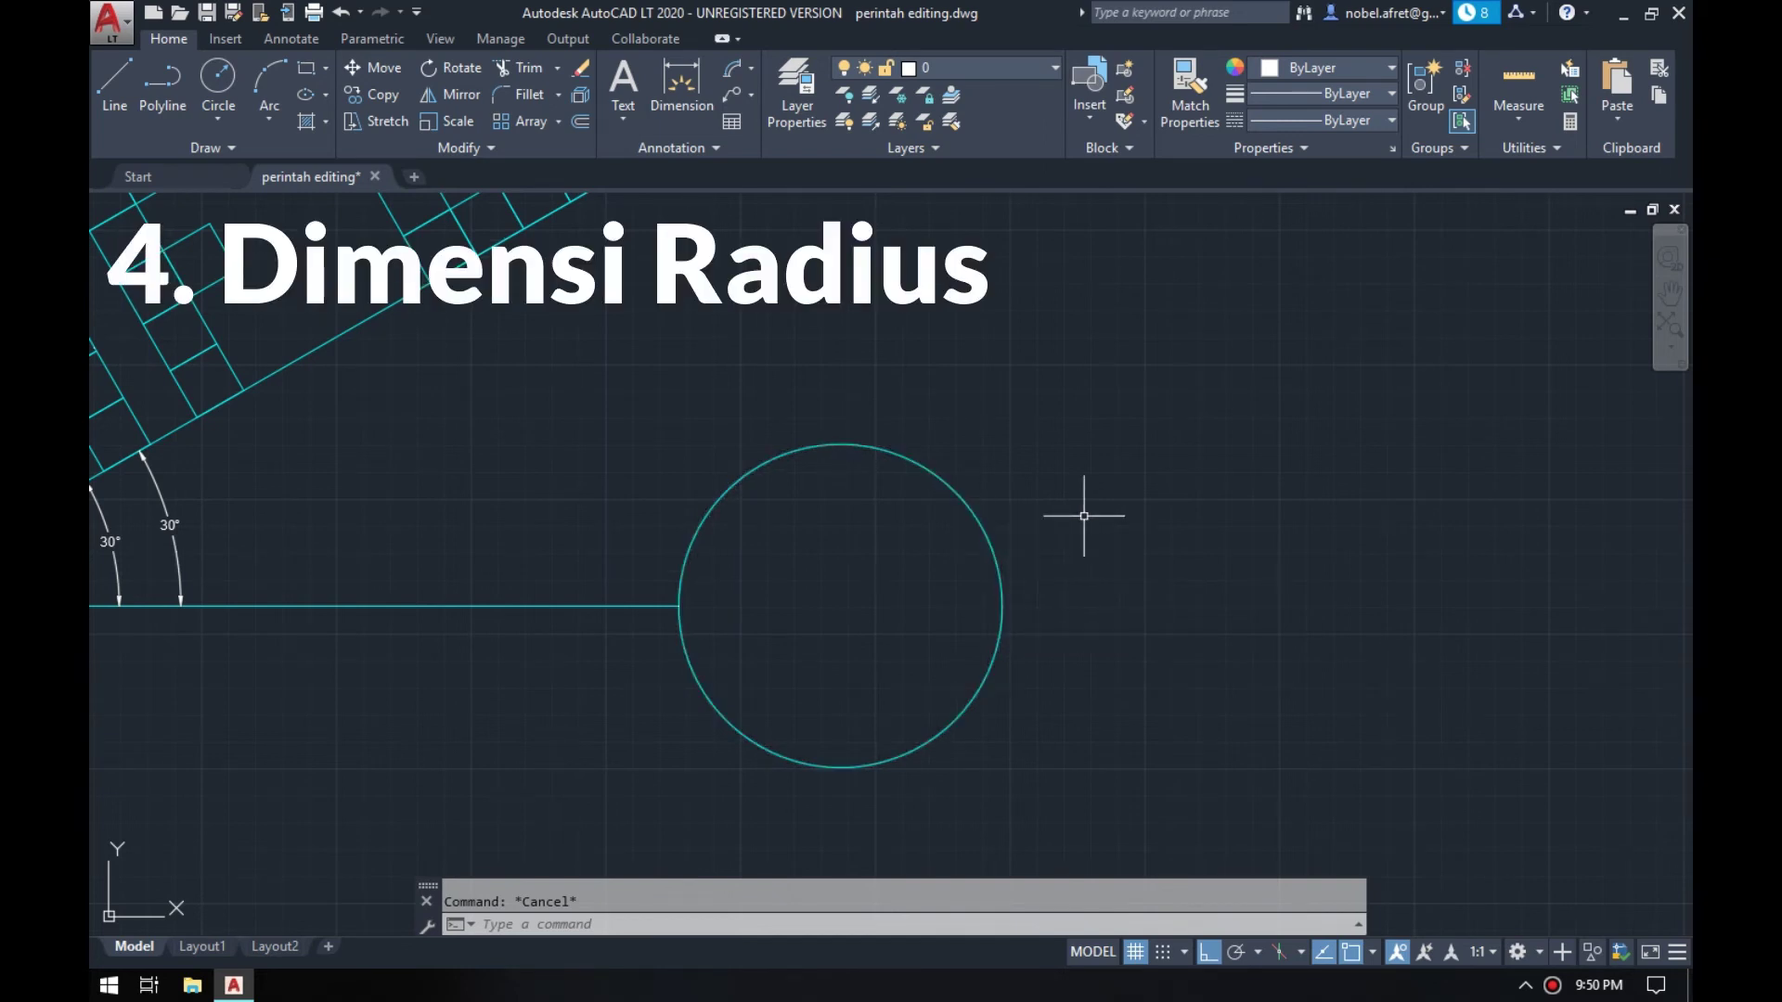
- Dimension the circle at the base line's end with an R3 radius
type("DRA")
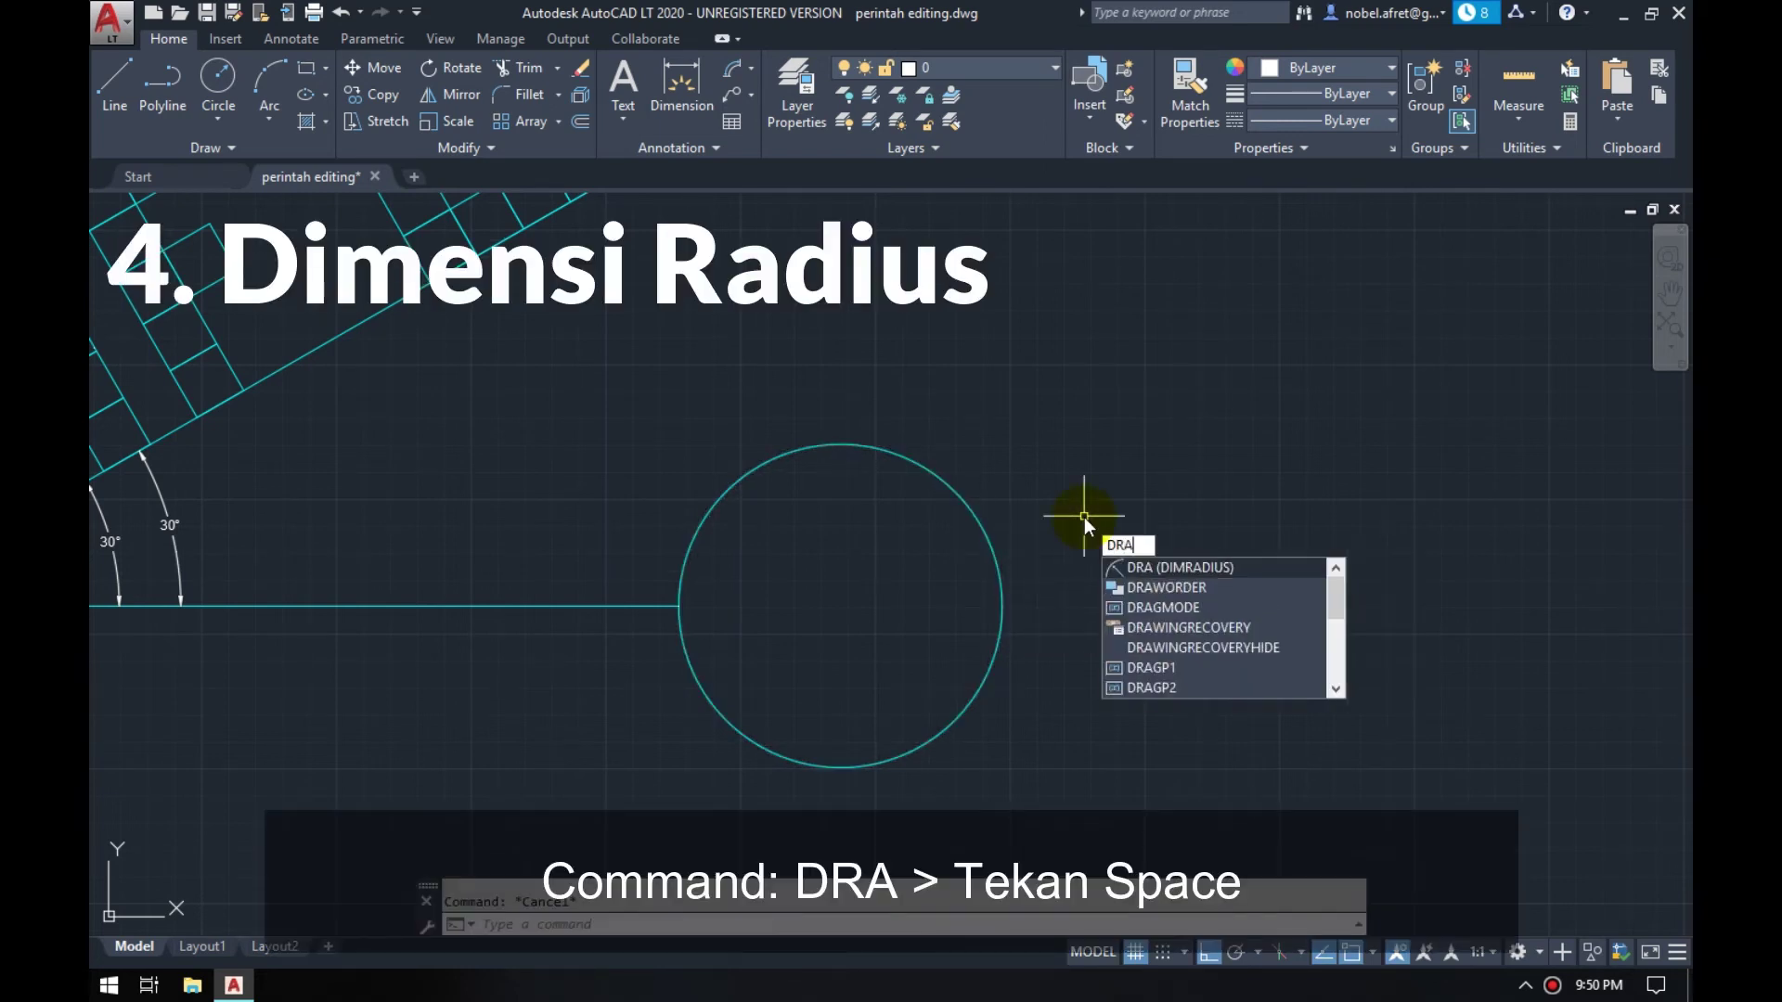
key("space")
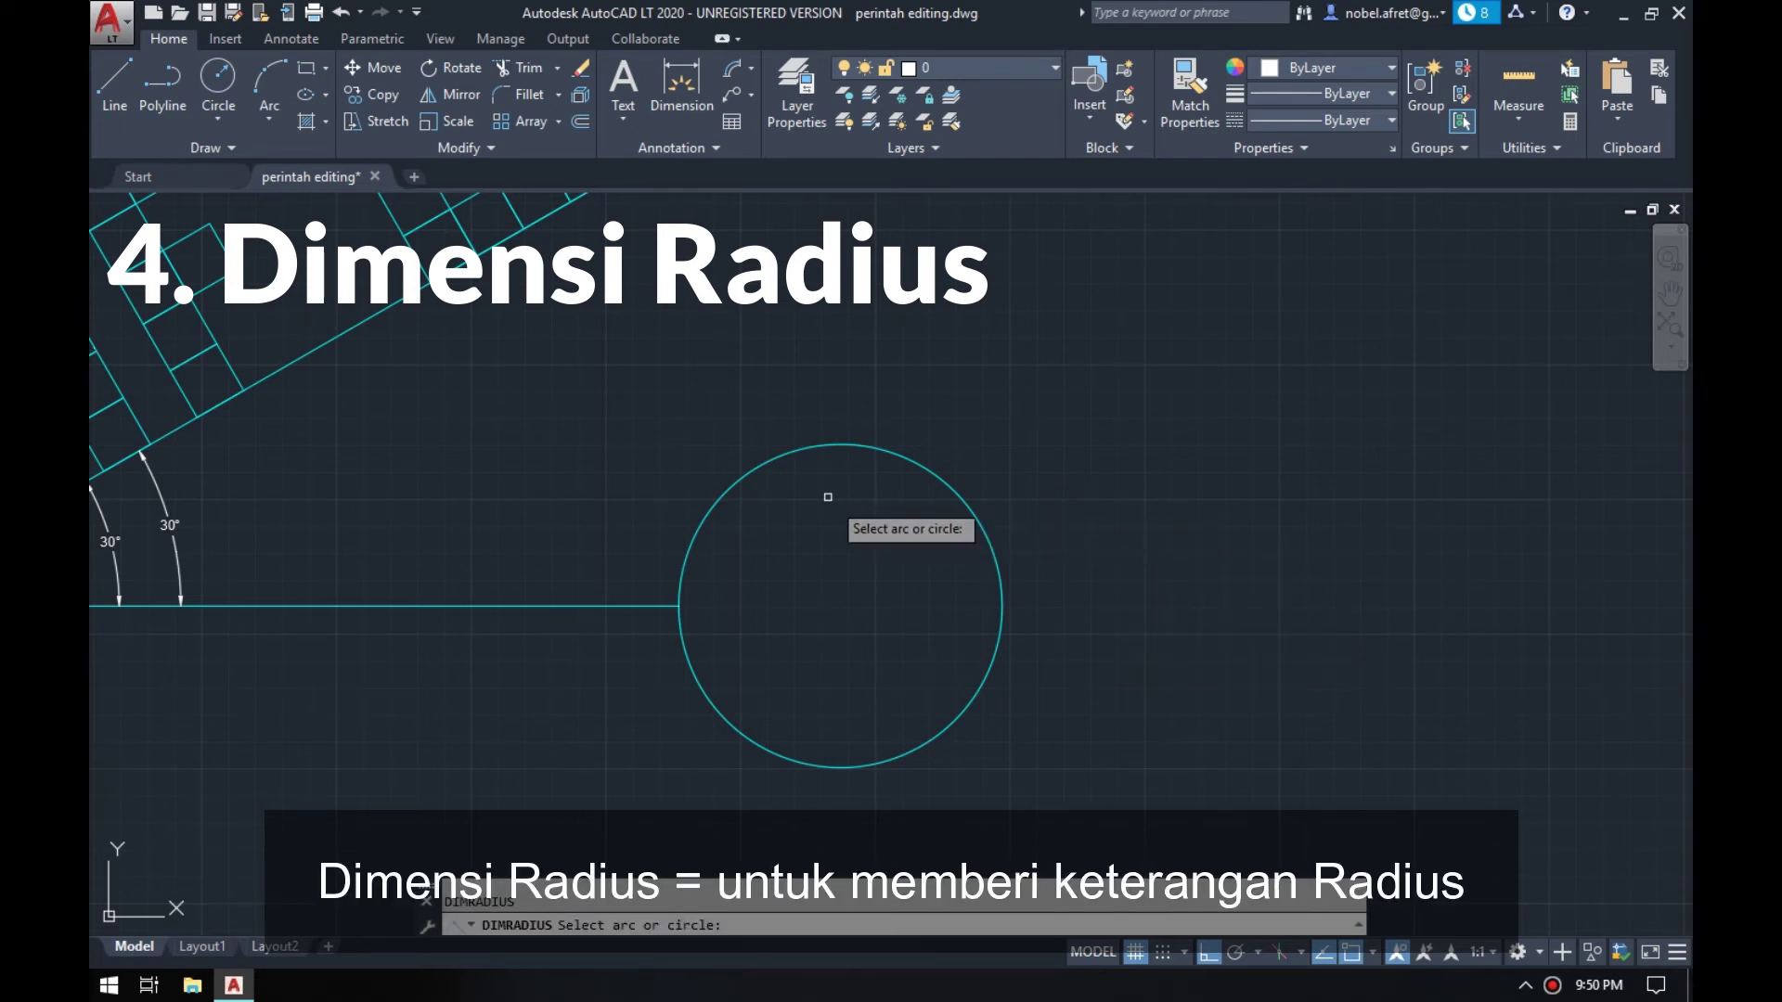
left_click(789, 452)
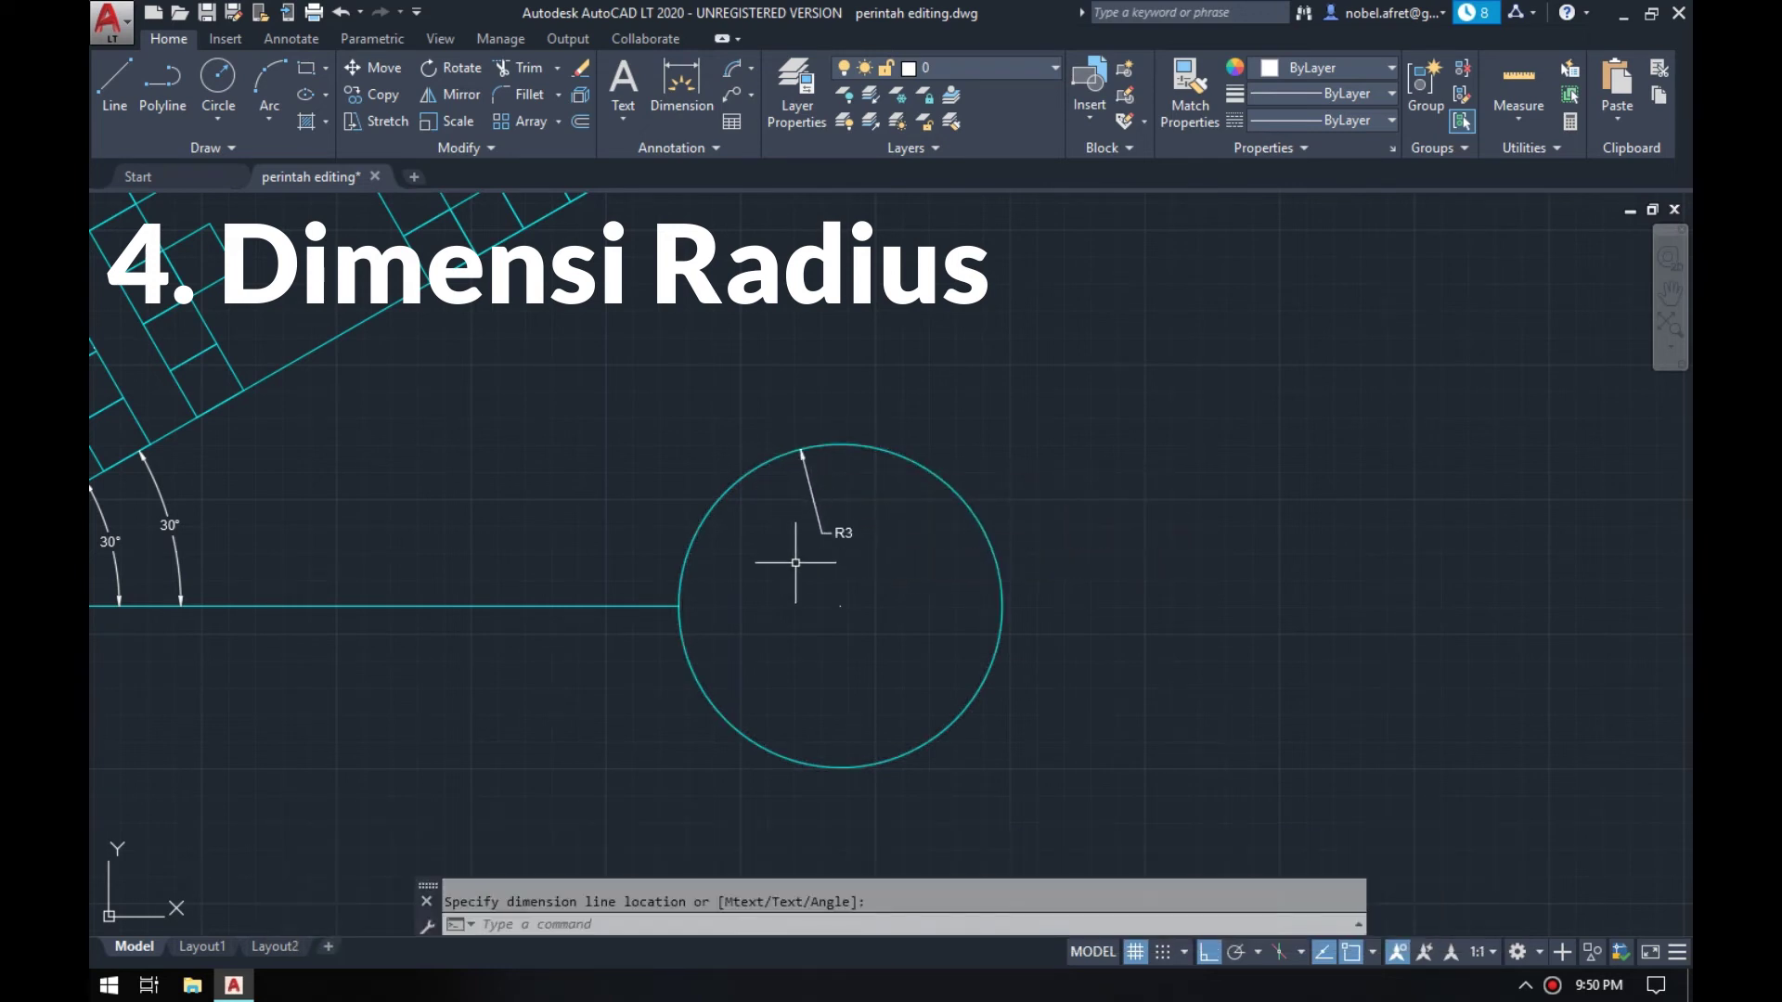
scroll(833, 556, "up", 2)
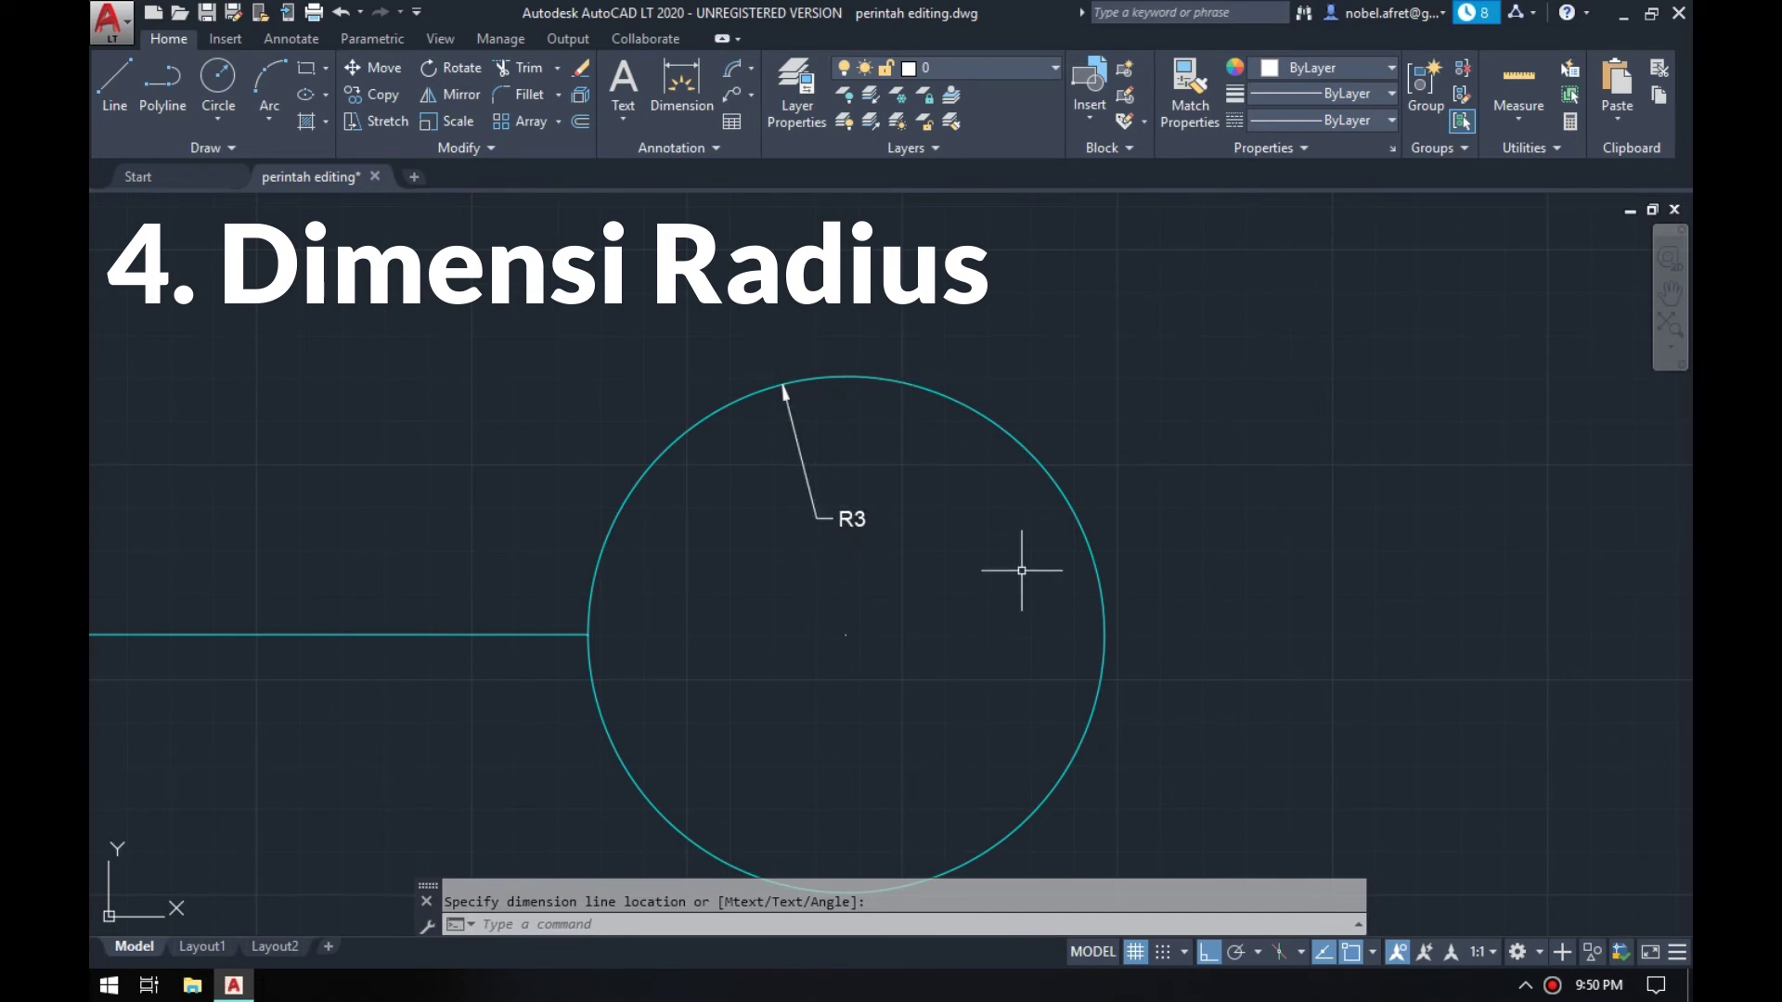
middle_click_drag(938, 637, 918, 593)
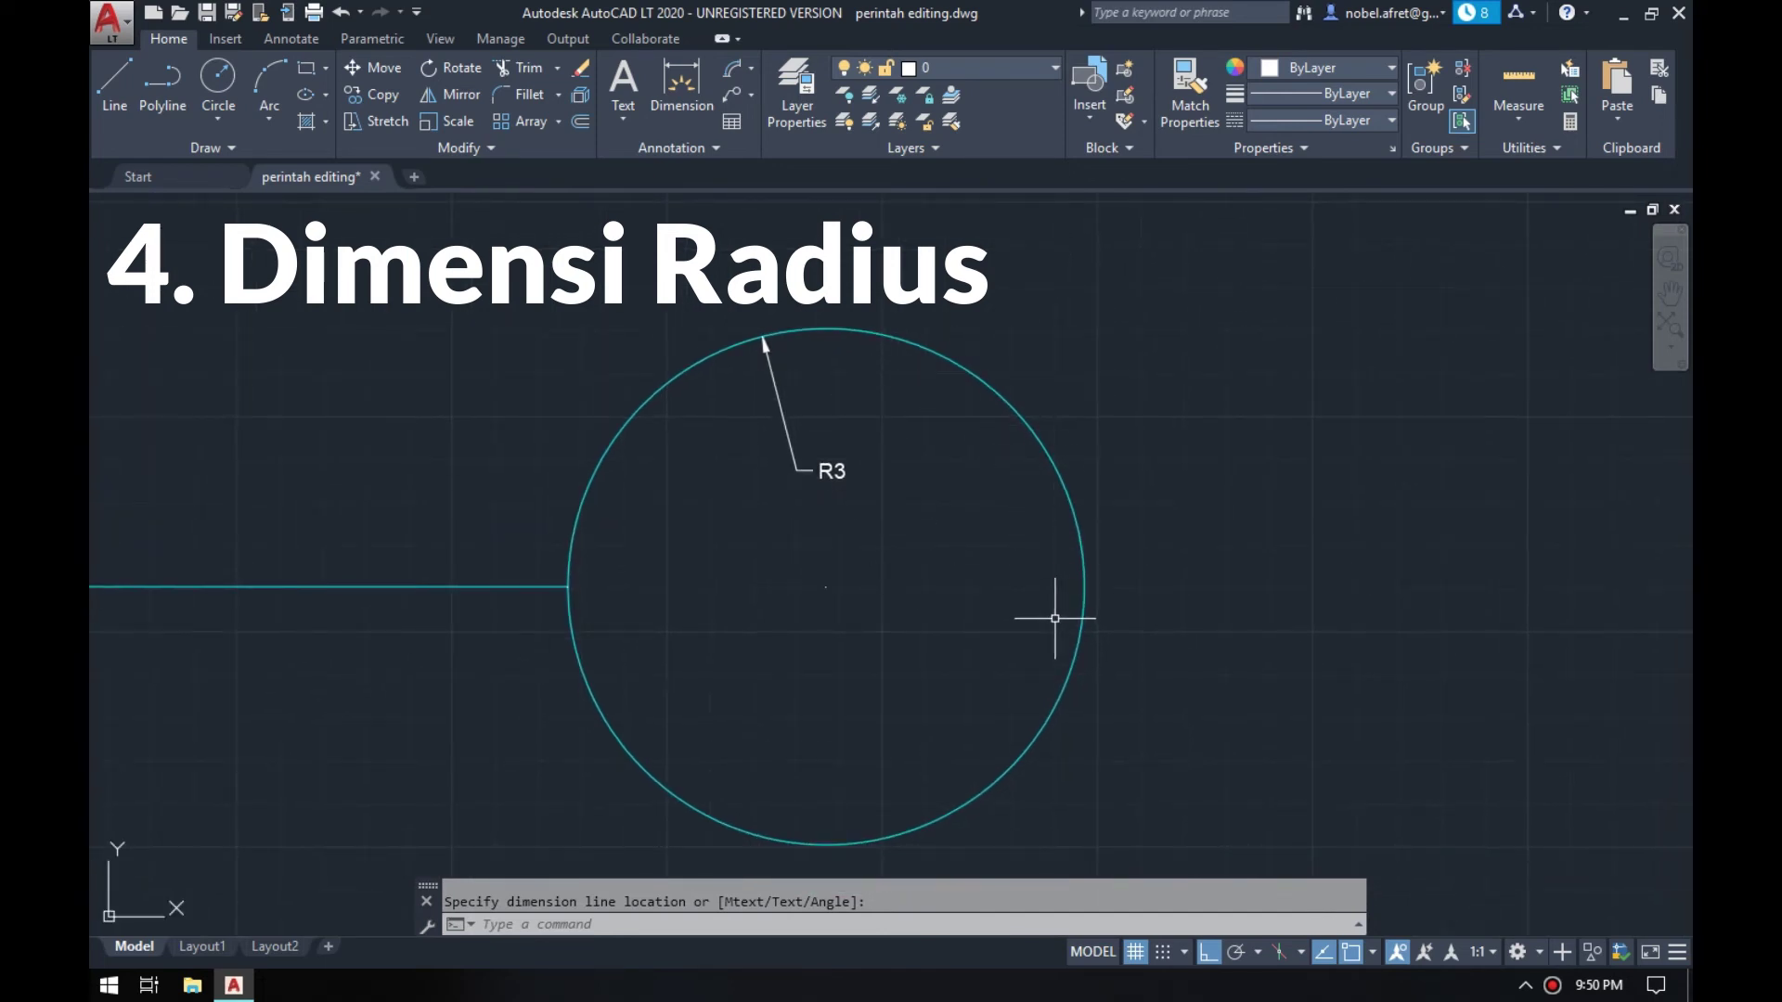
key("Escape")
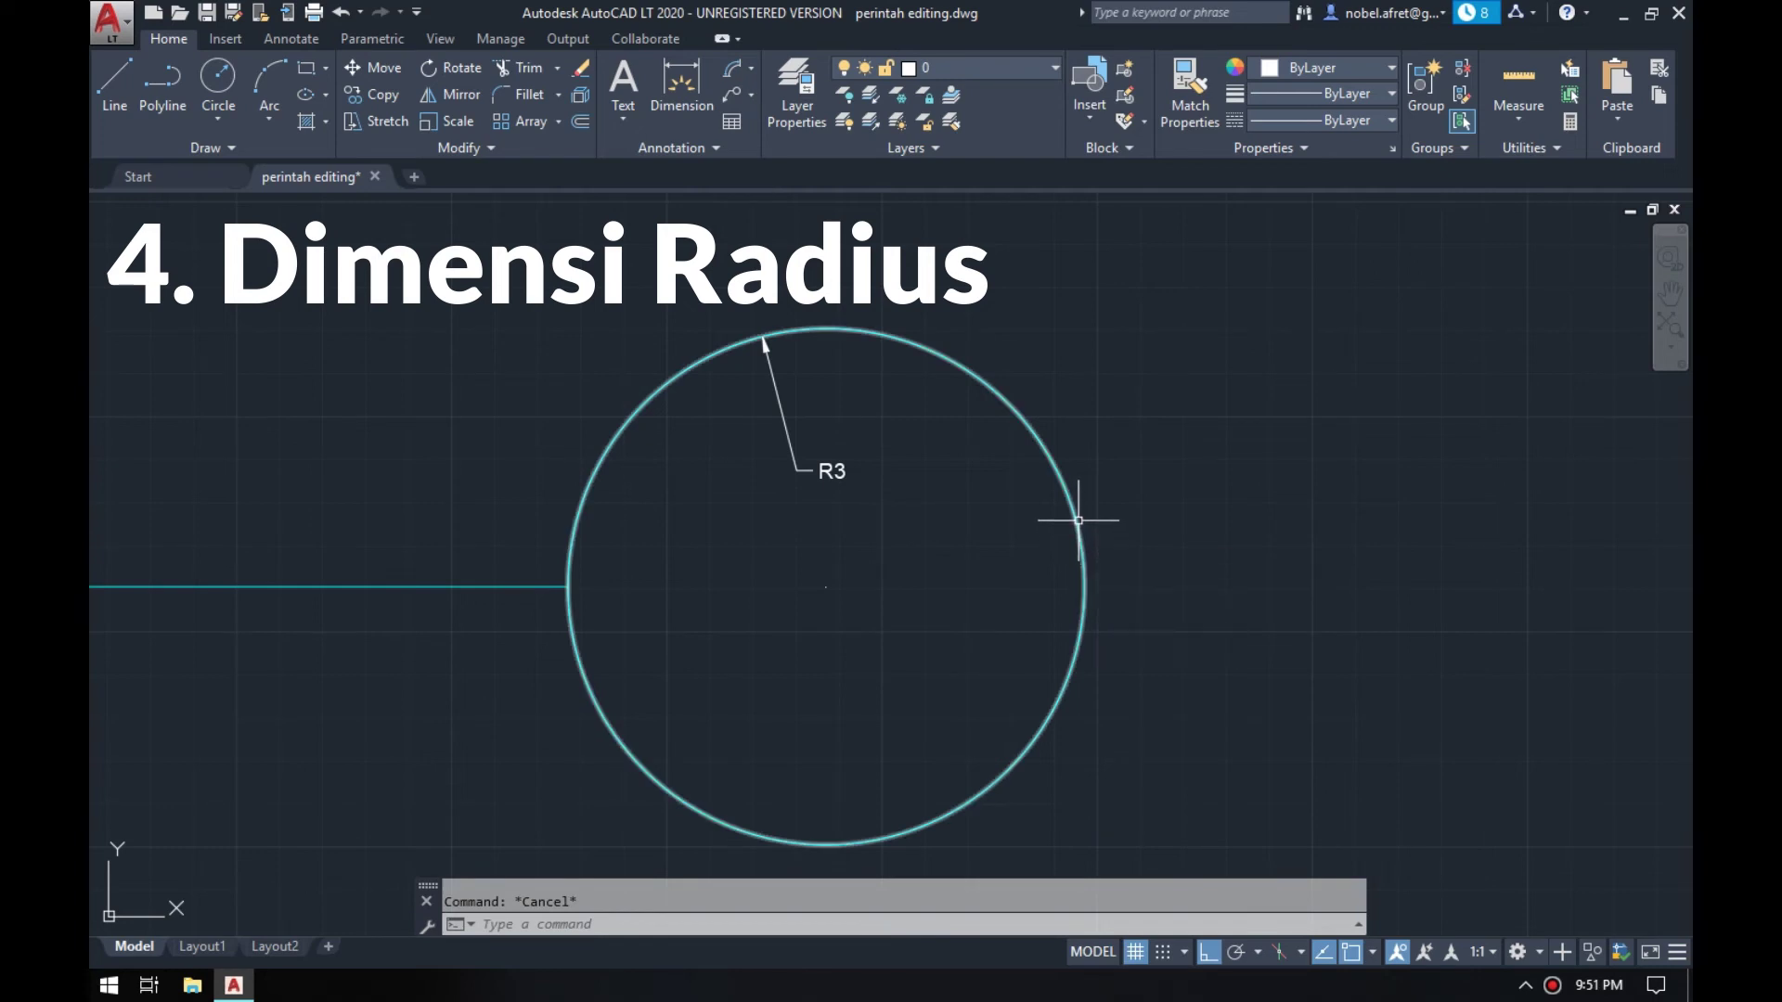
- Place a Ø6 diameter dimension on the R3 circle using DDI
type("DDI")
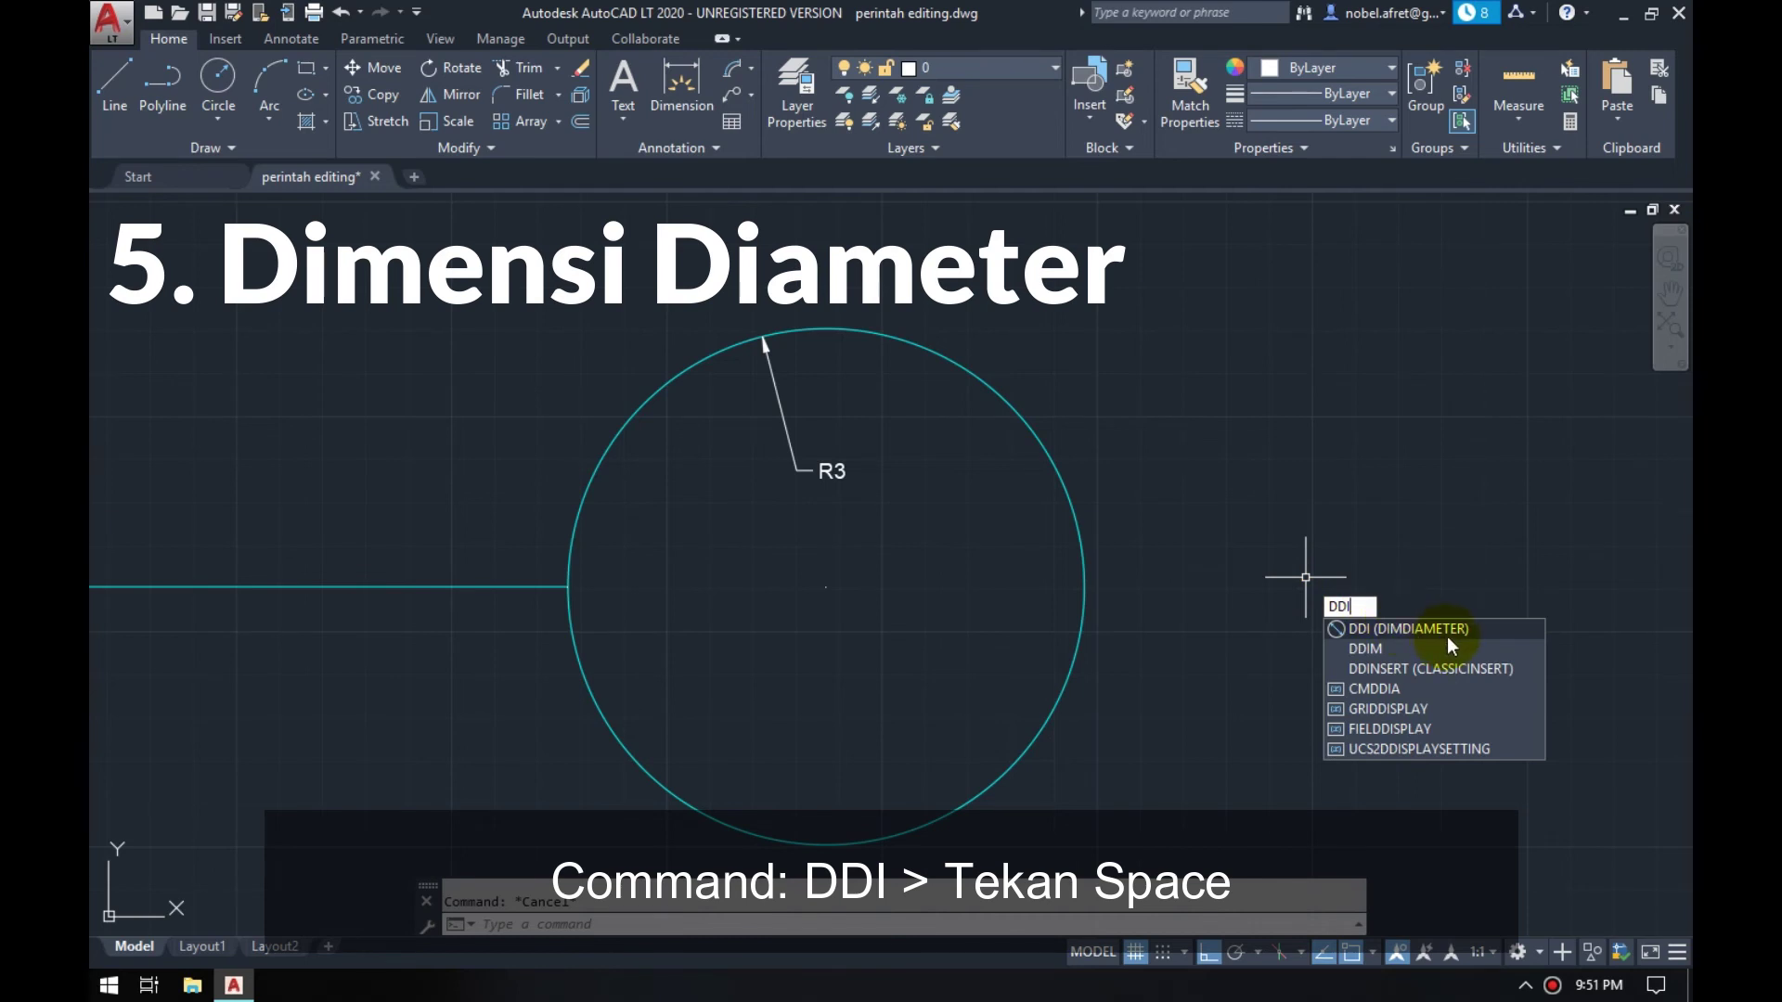
key("space")
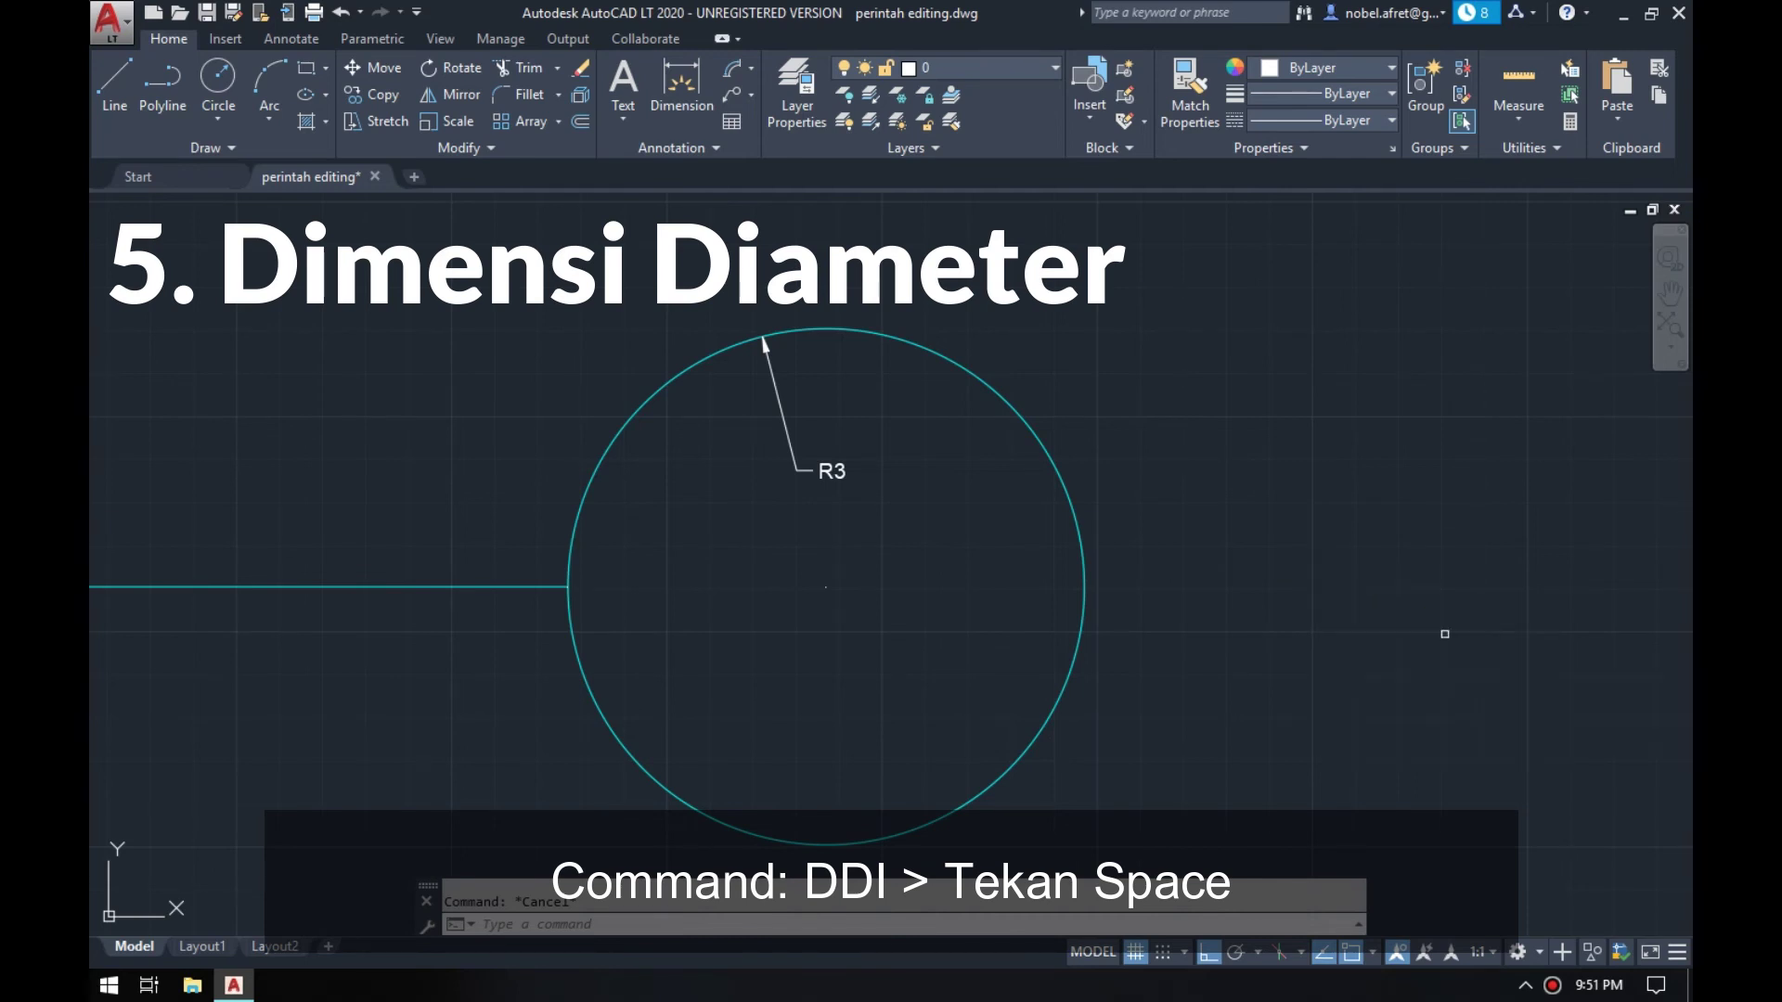
left_click(1086, 560)
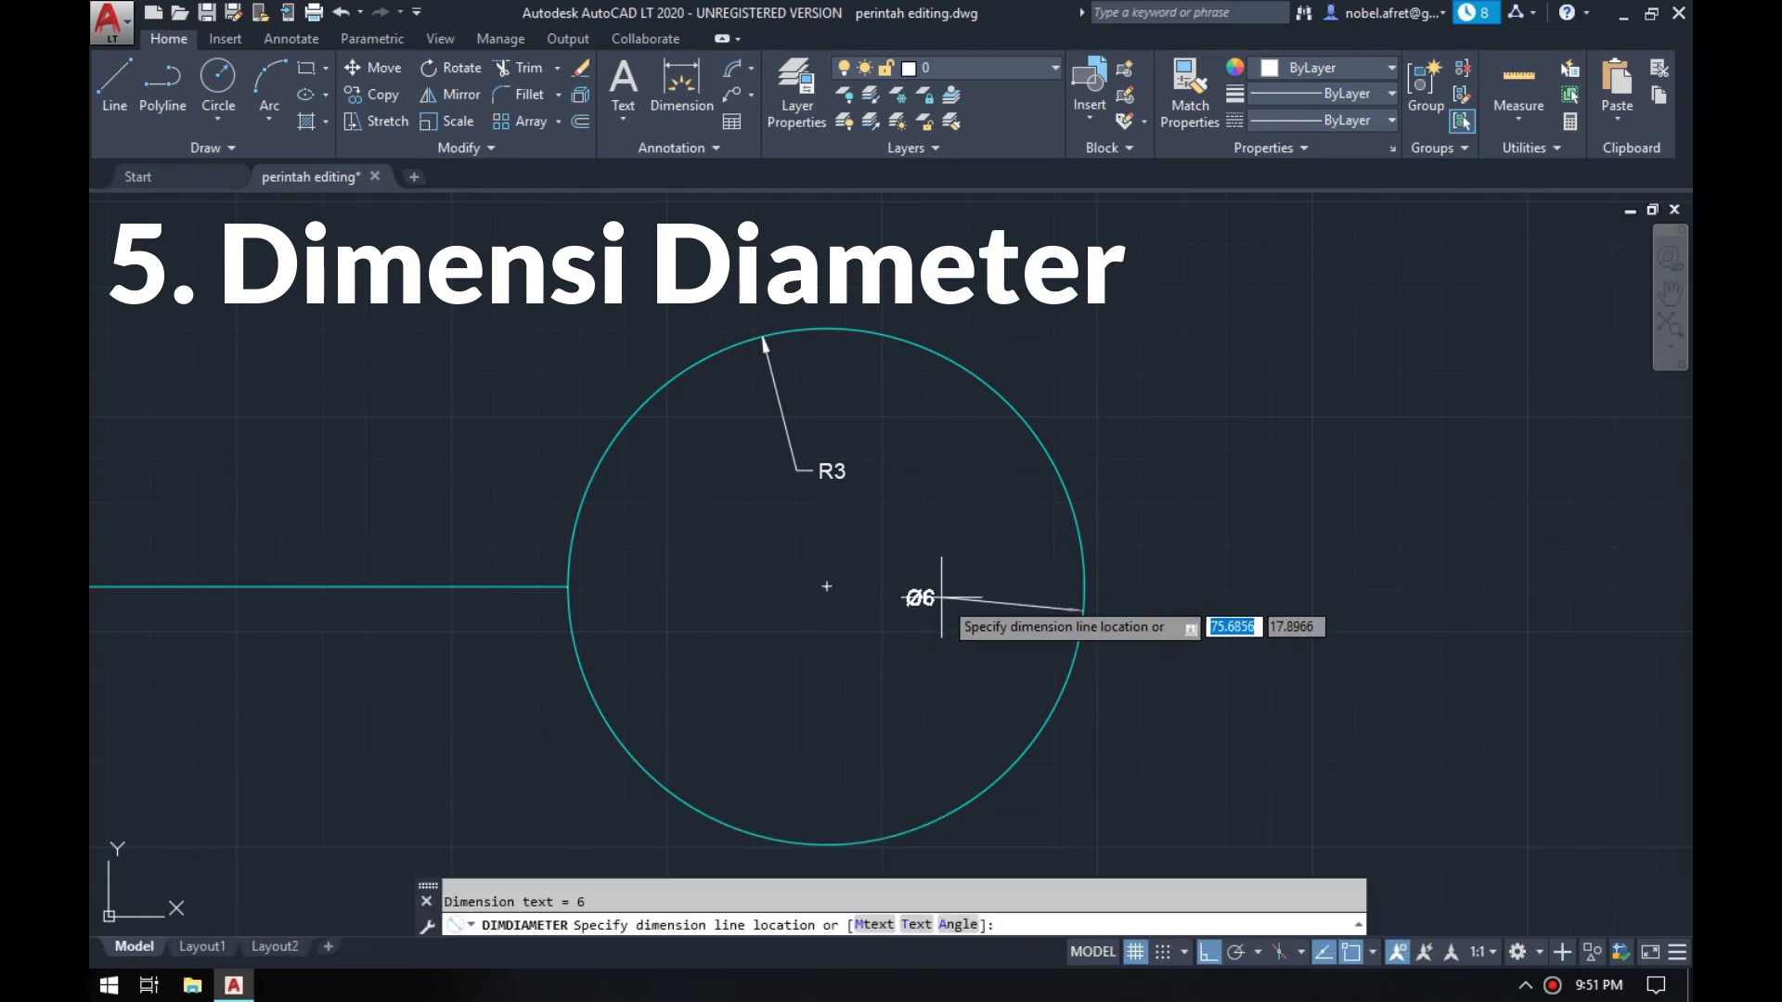
left_click(941, 597)
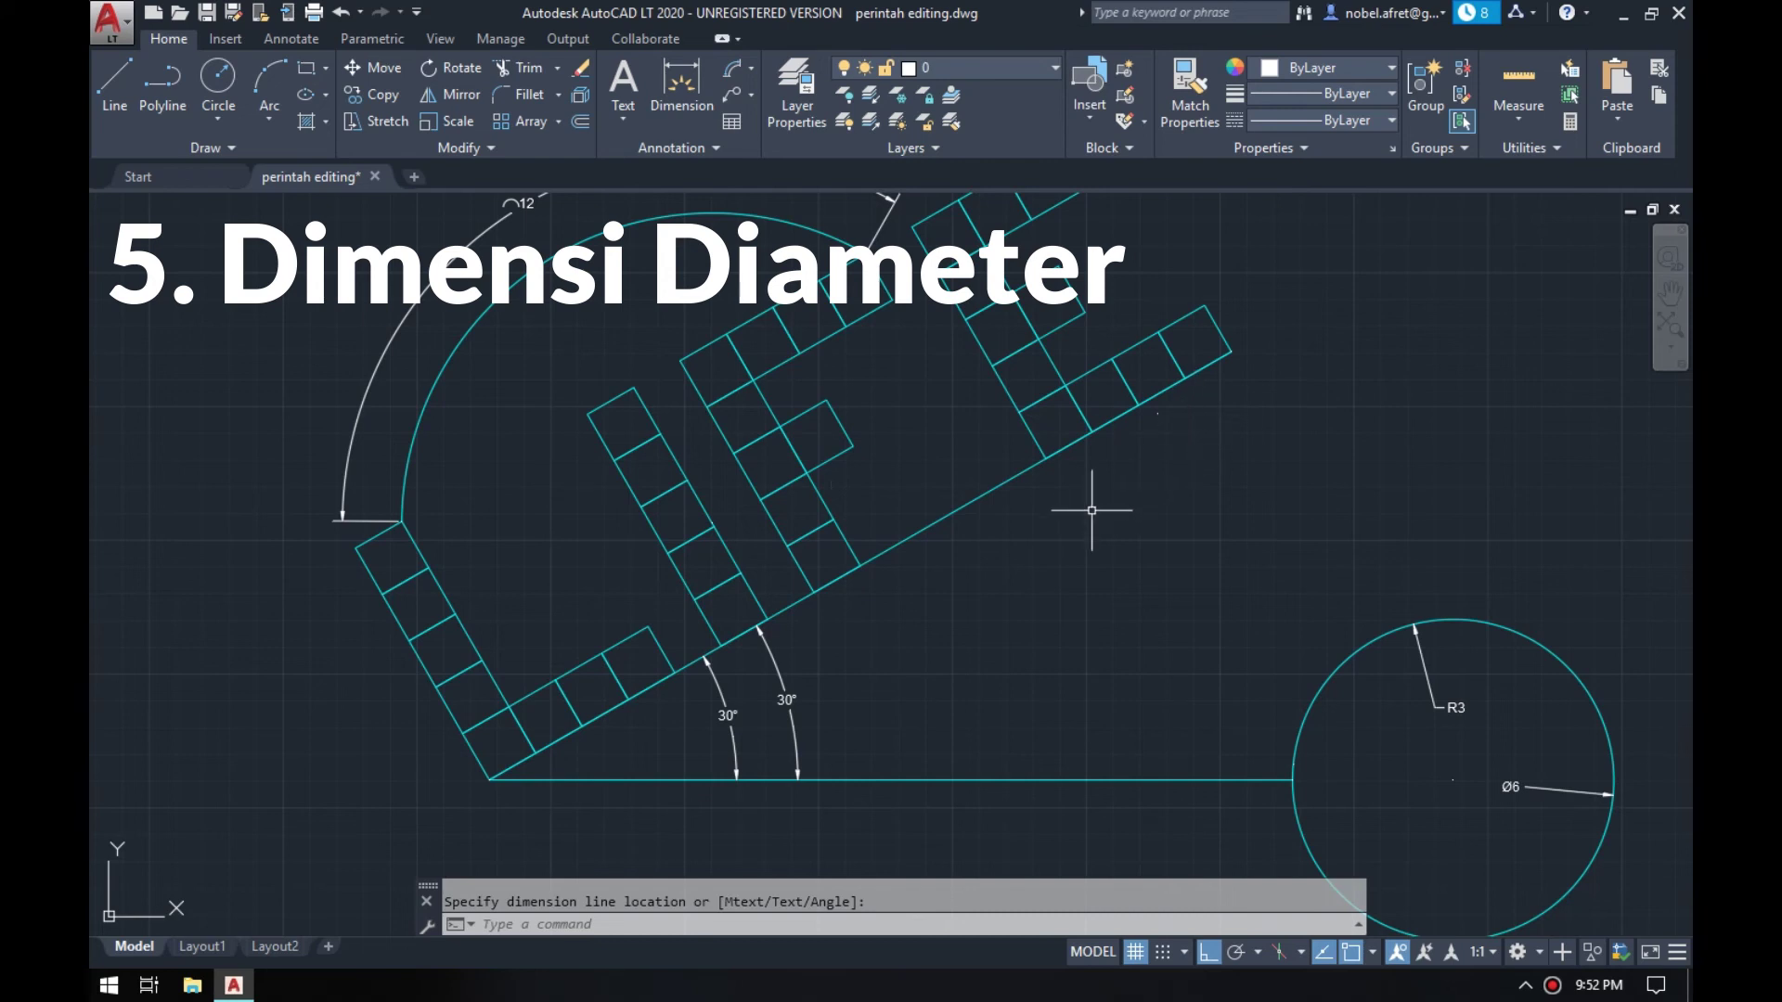
- Add a 1-unit aligned dimension across a square at the slanted L's base
type("DA")
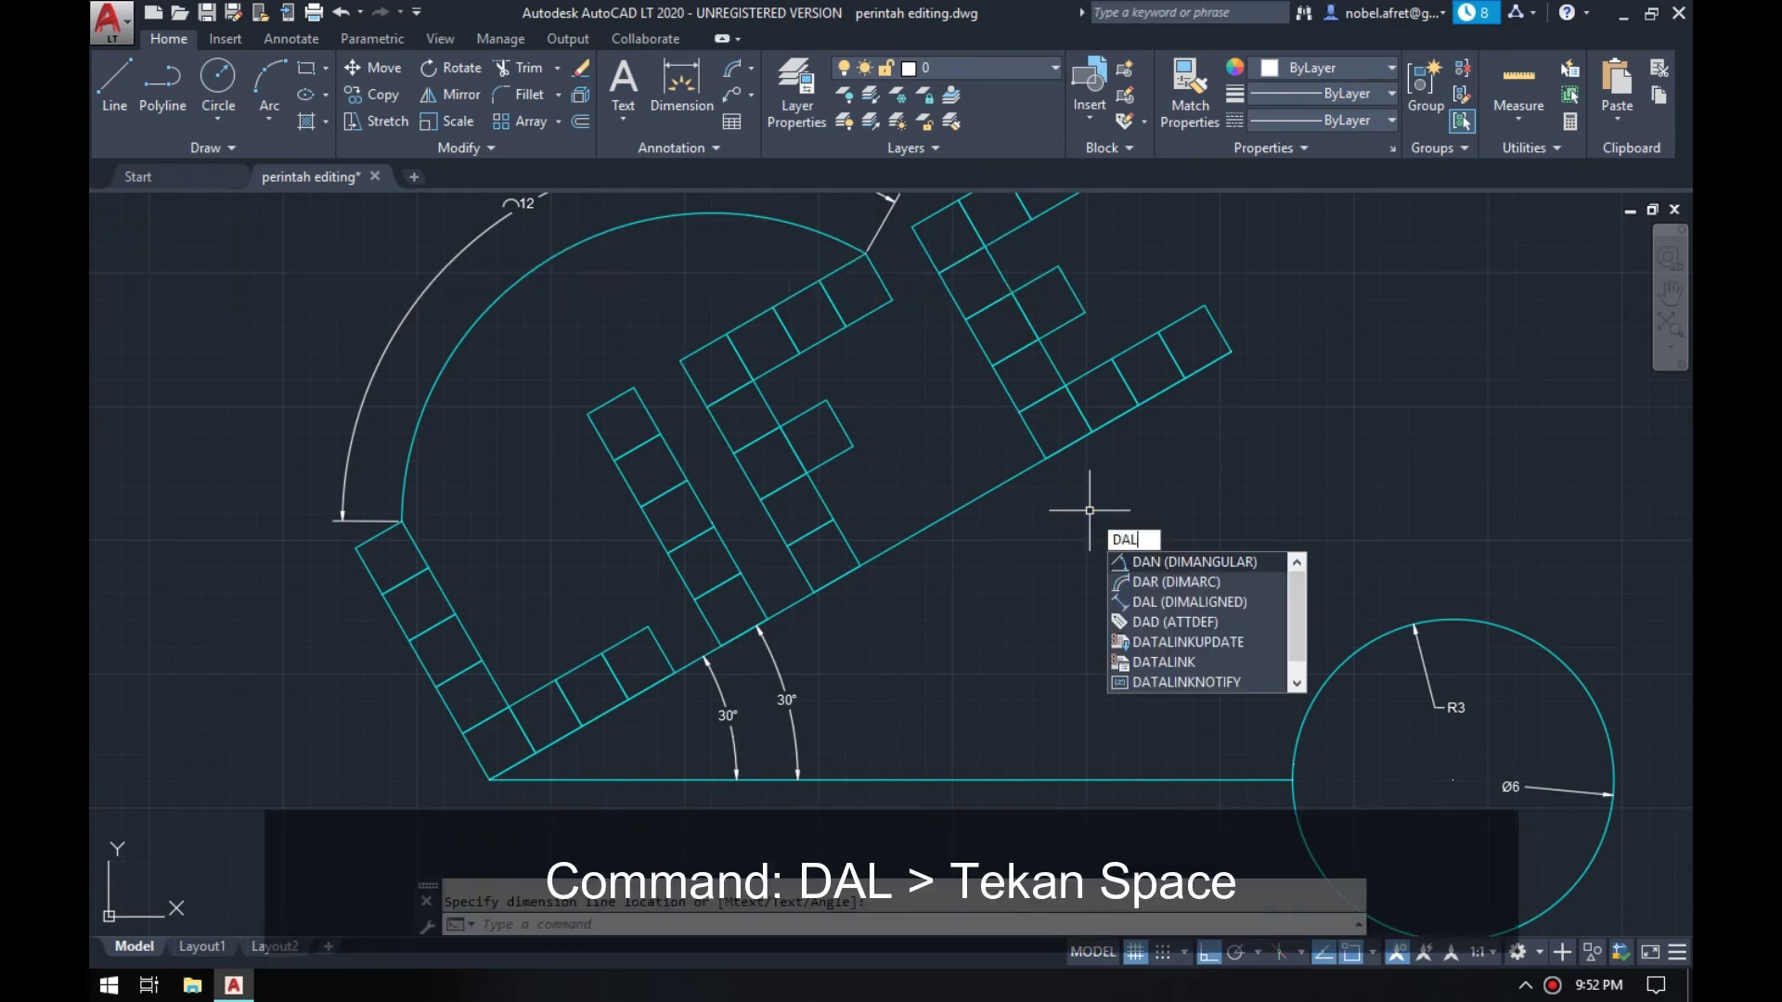
type("L")
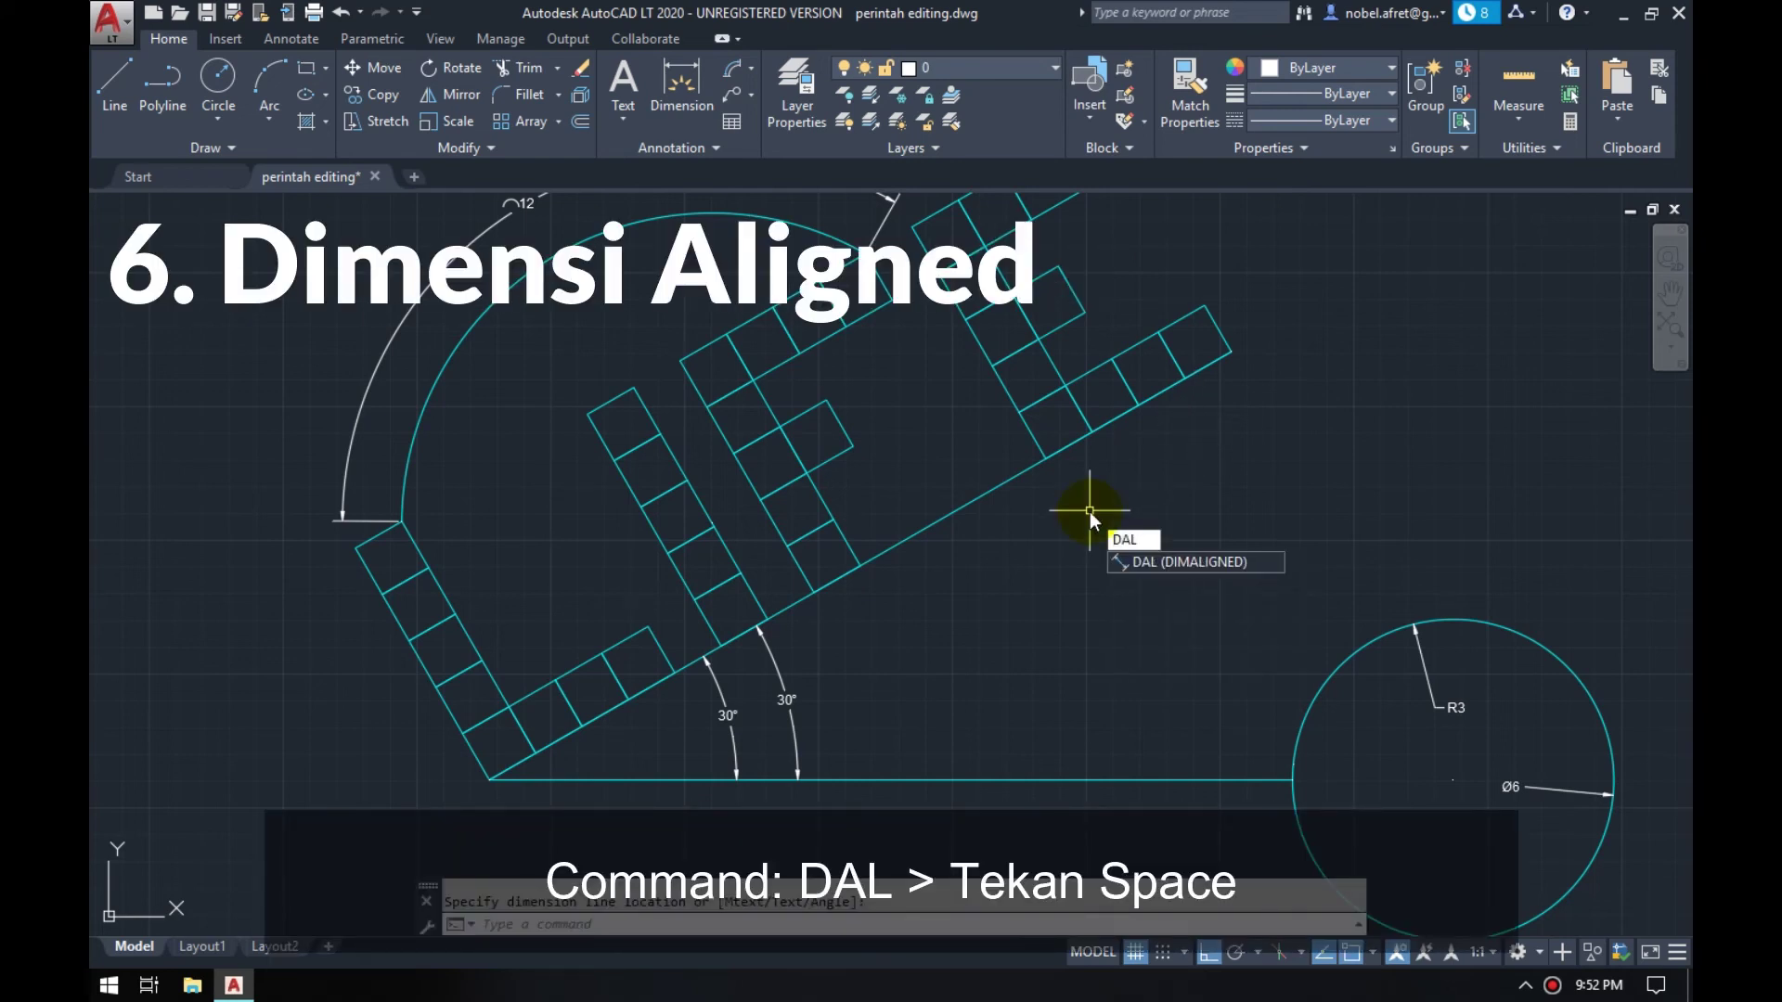
key("space")
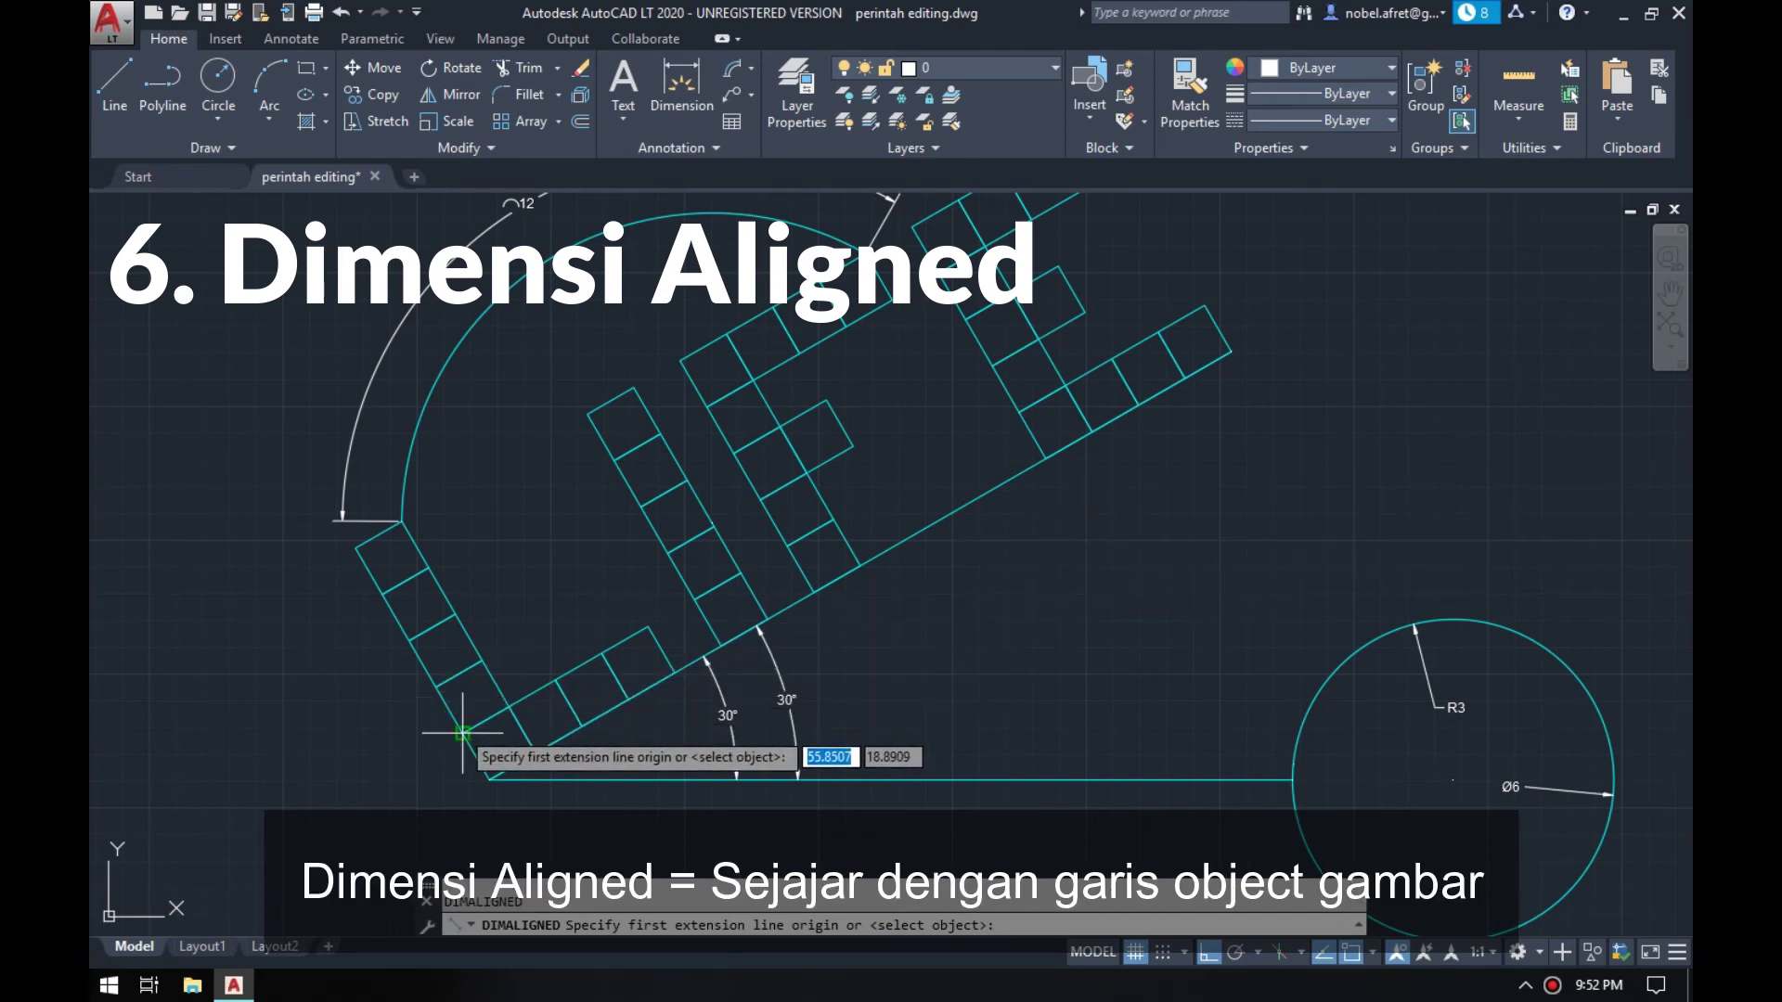
left_click(462, 733)
scroll(464, 742, "up", 5)
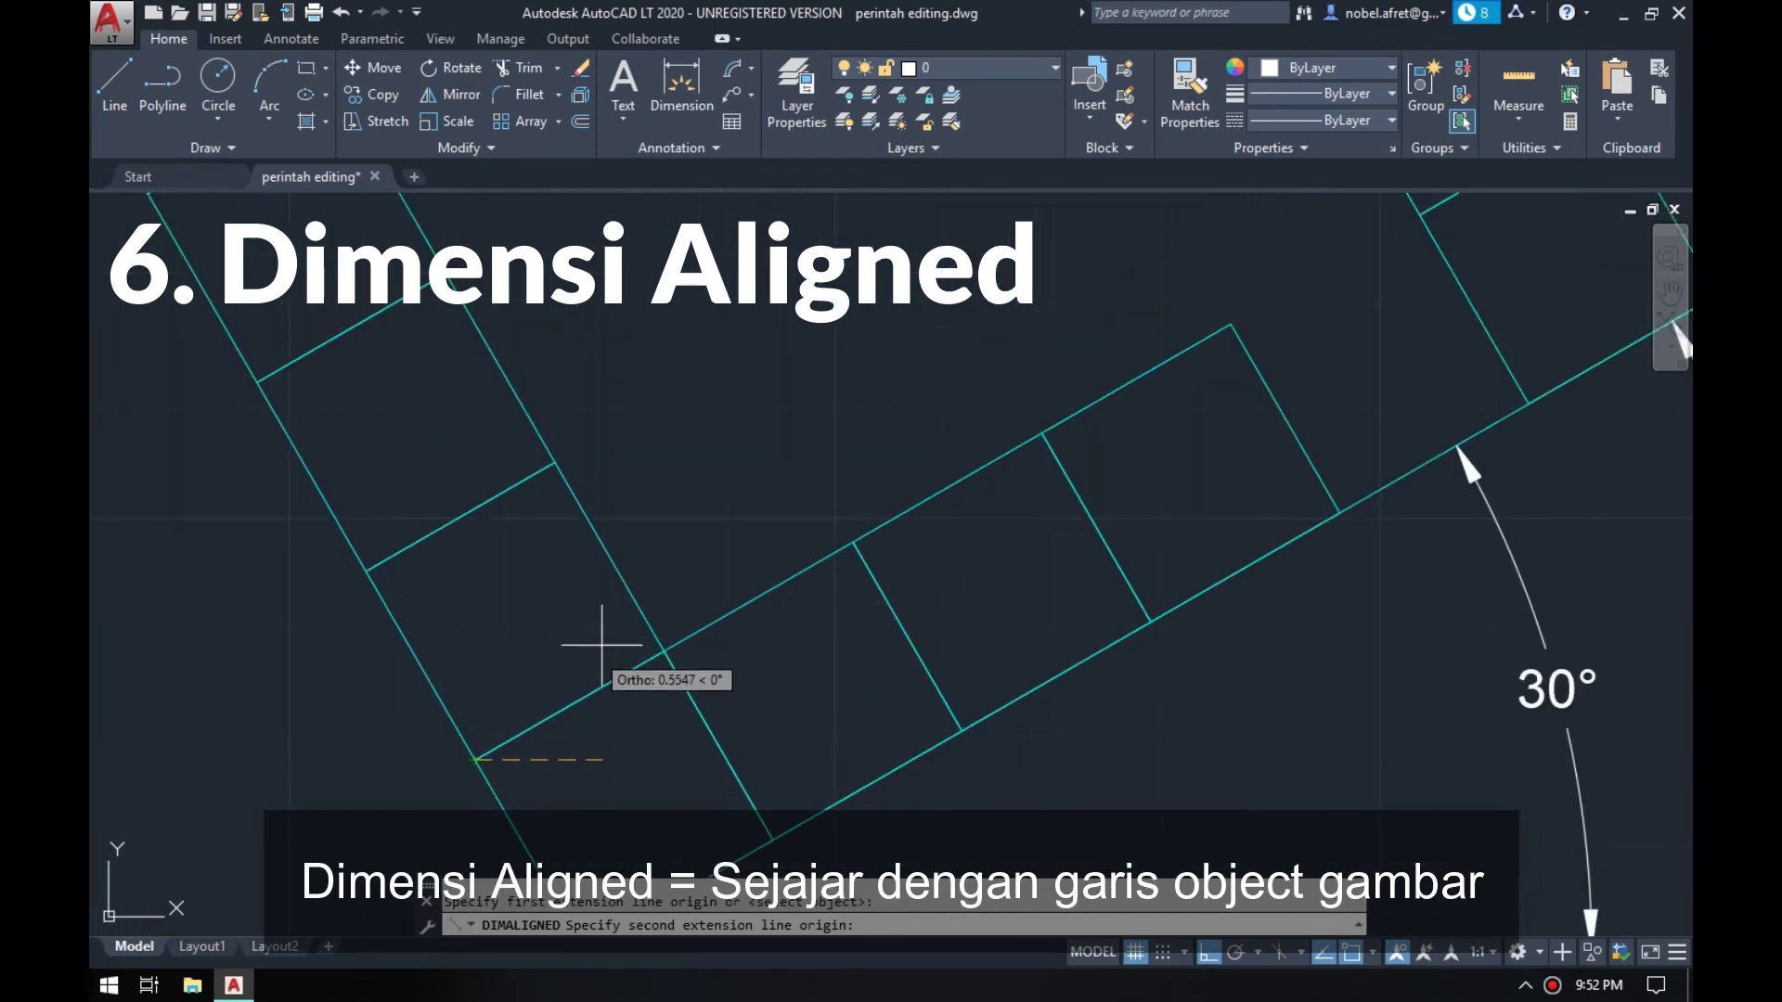
left_click(664, 650)
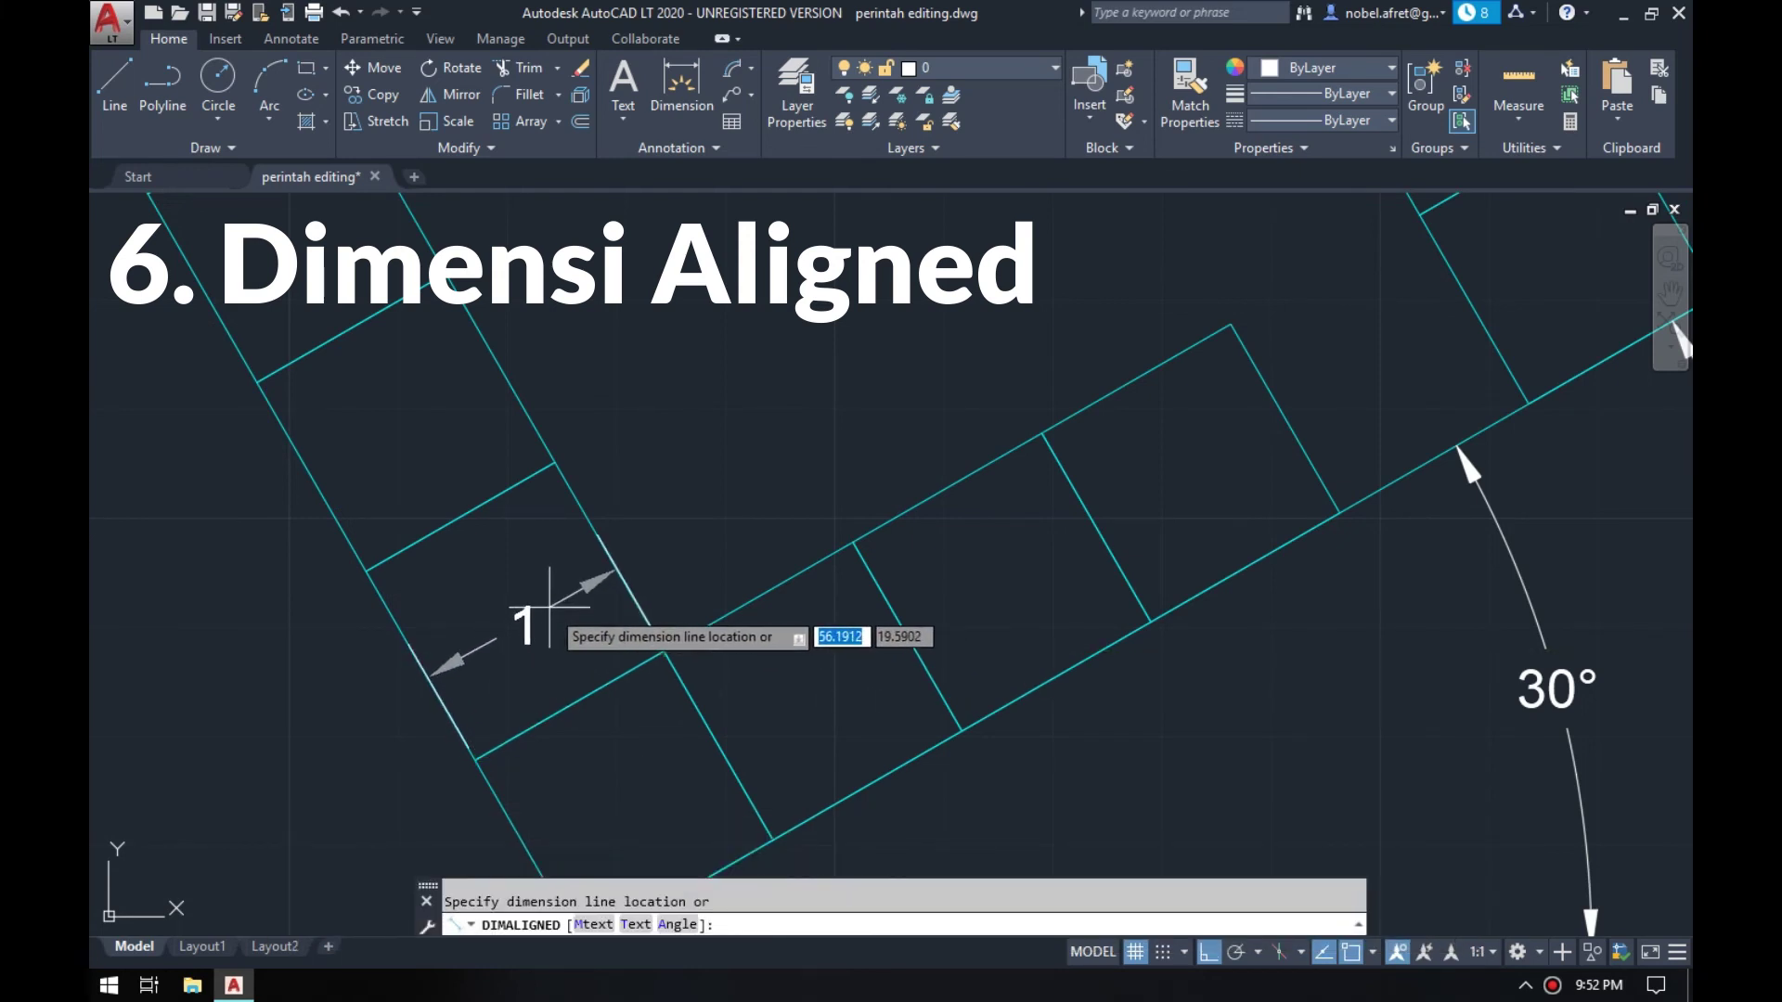
left_click(549, 607)
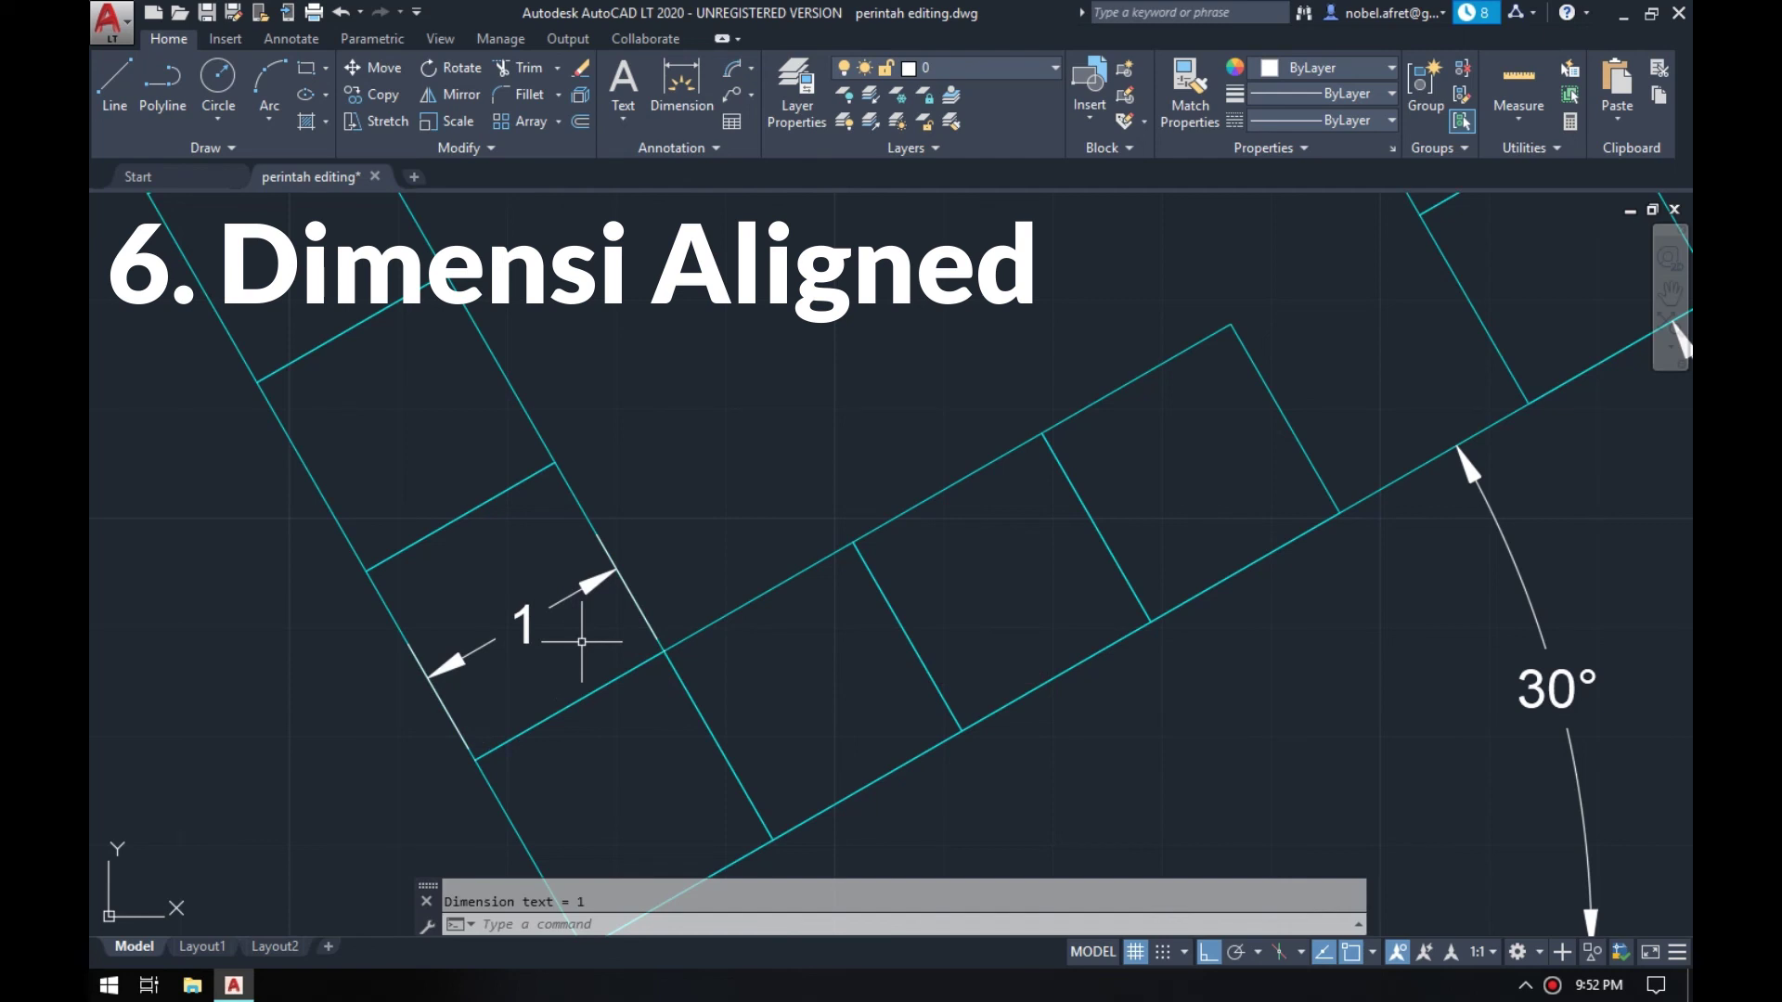
type("DCO")
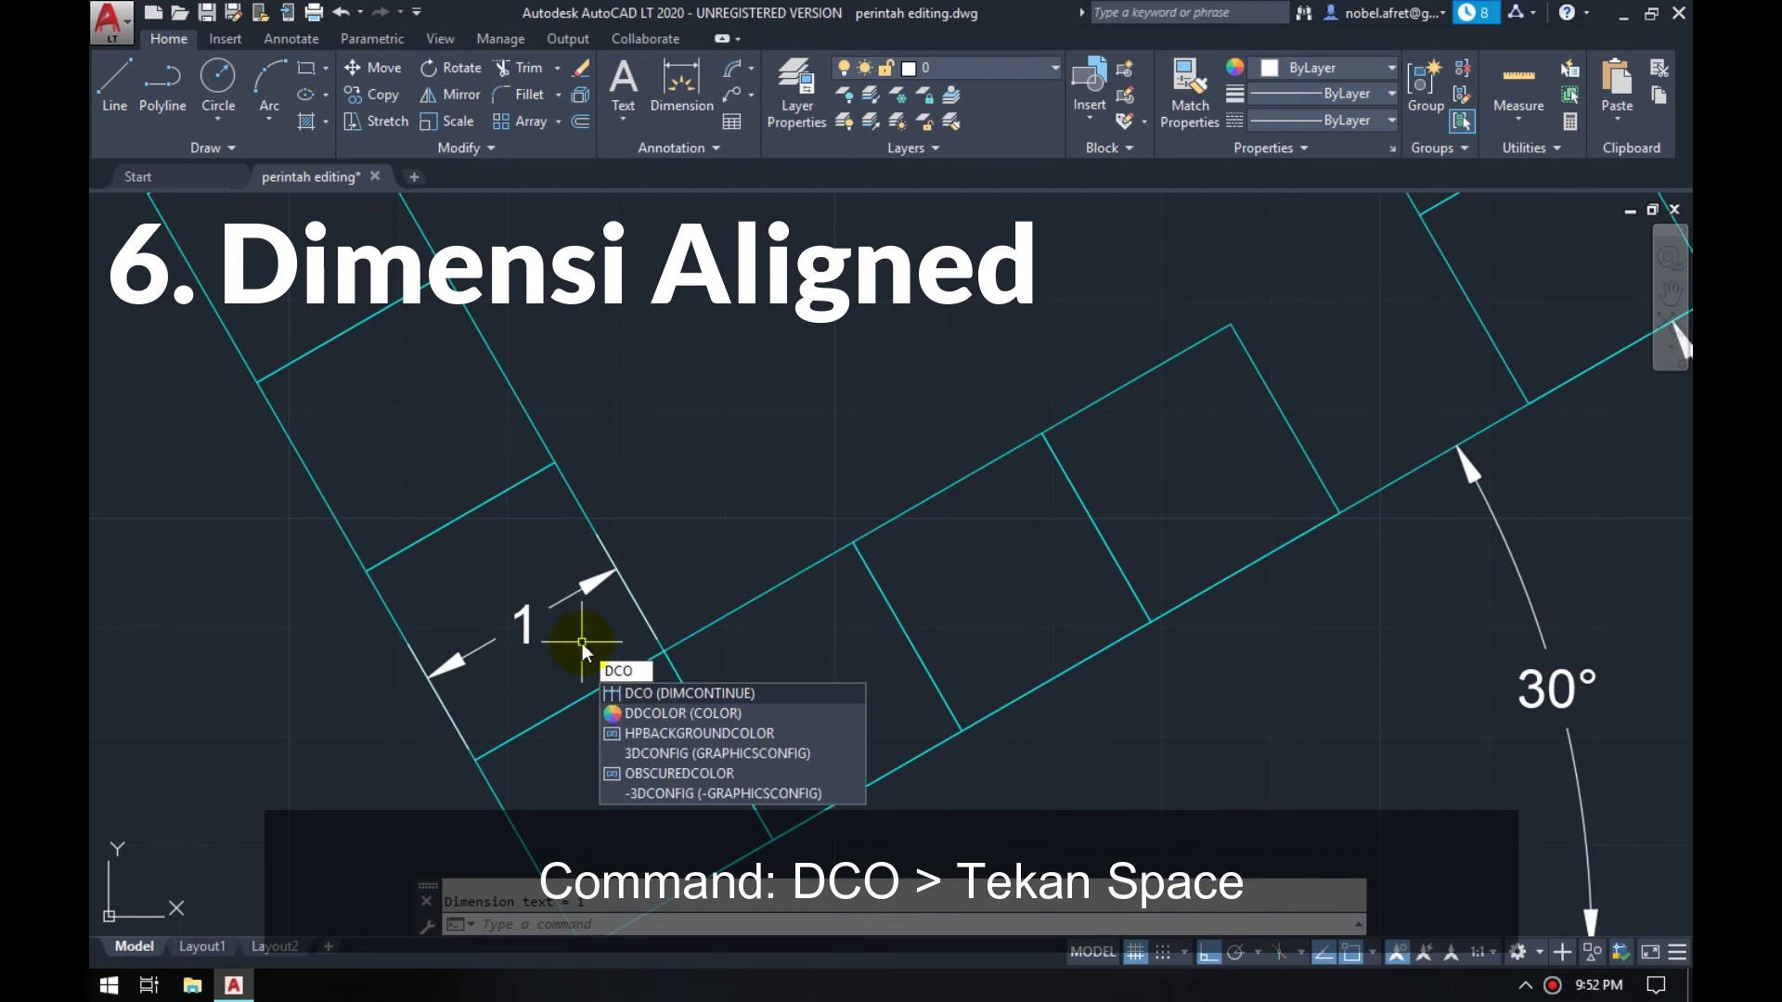
- Continue the aligned dimension with five more 1-unit dimensions along the tilted LIFE squares
key("space")
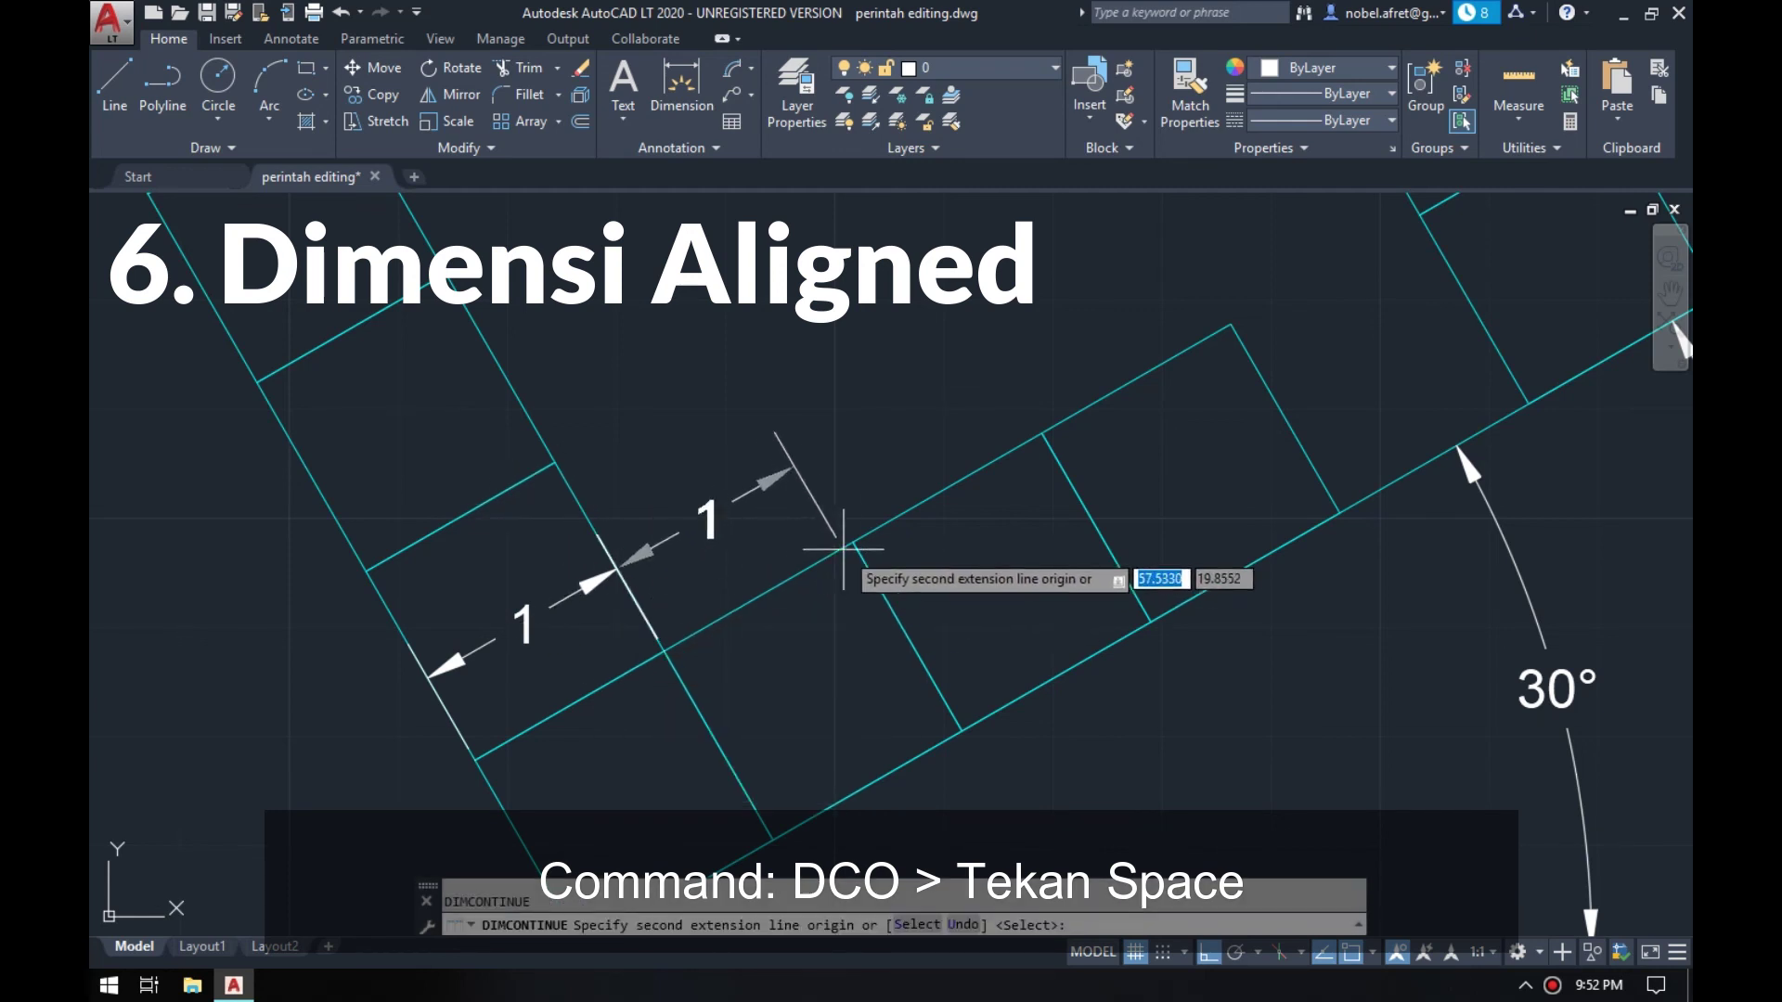
left_click(853, 543)
left_click(1042, 433)
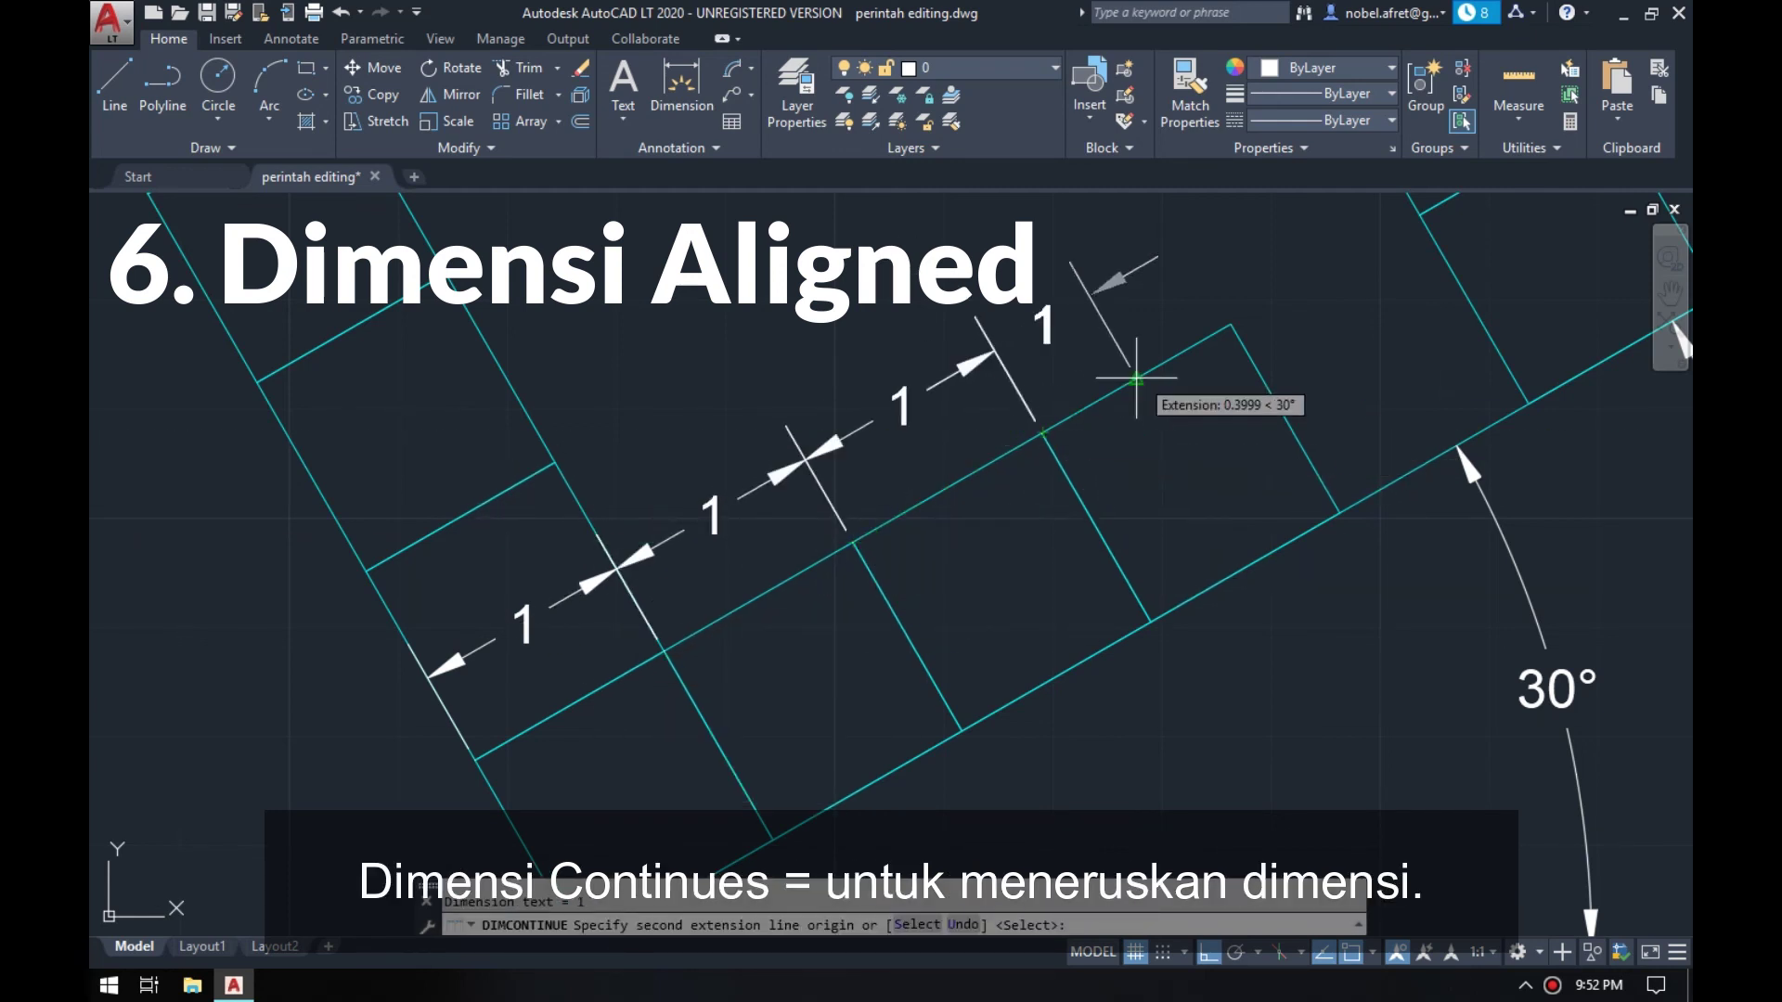
mouse_move(1194, 351)
middle_mouse_down()
mouse_move(921, 547)
mouse_move(837, 575)
middle_mouse_up()
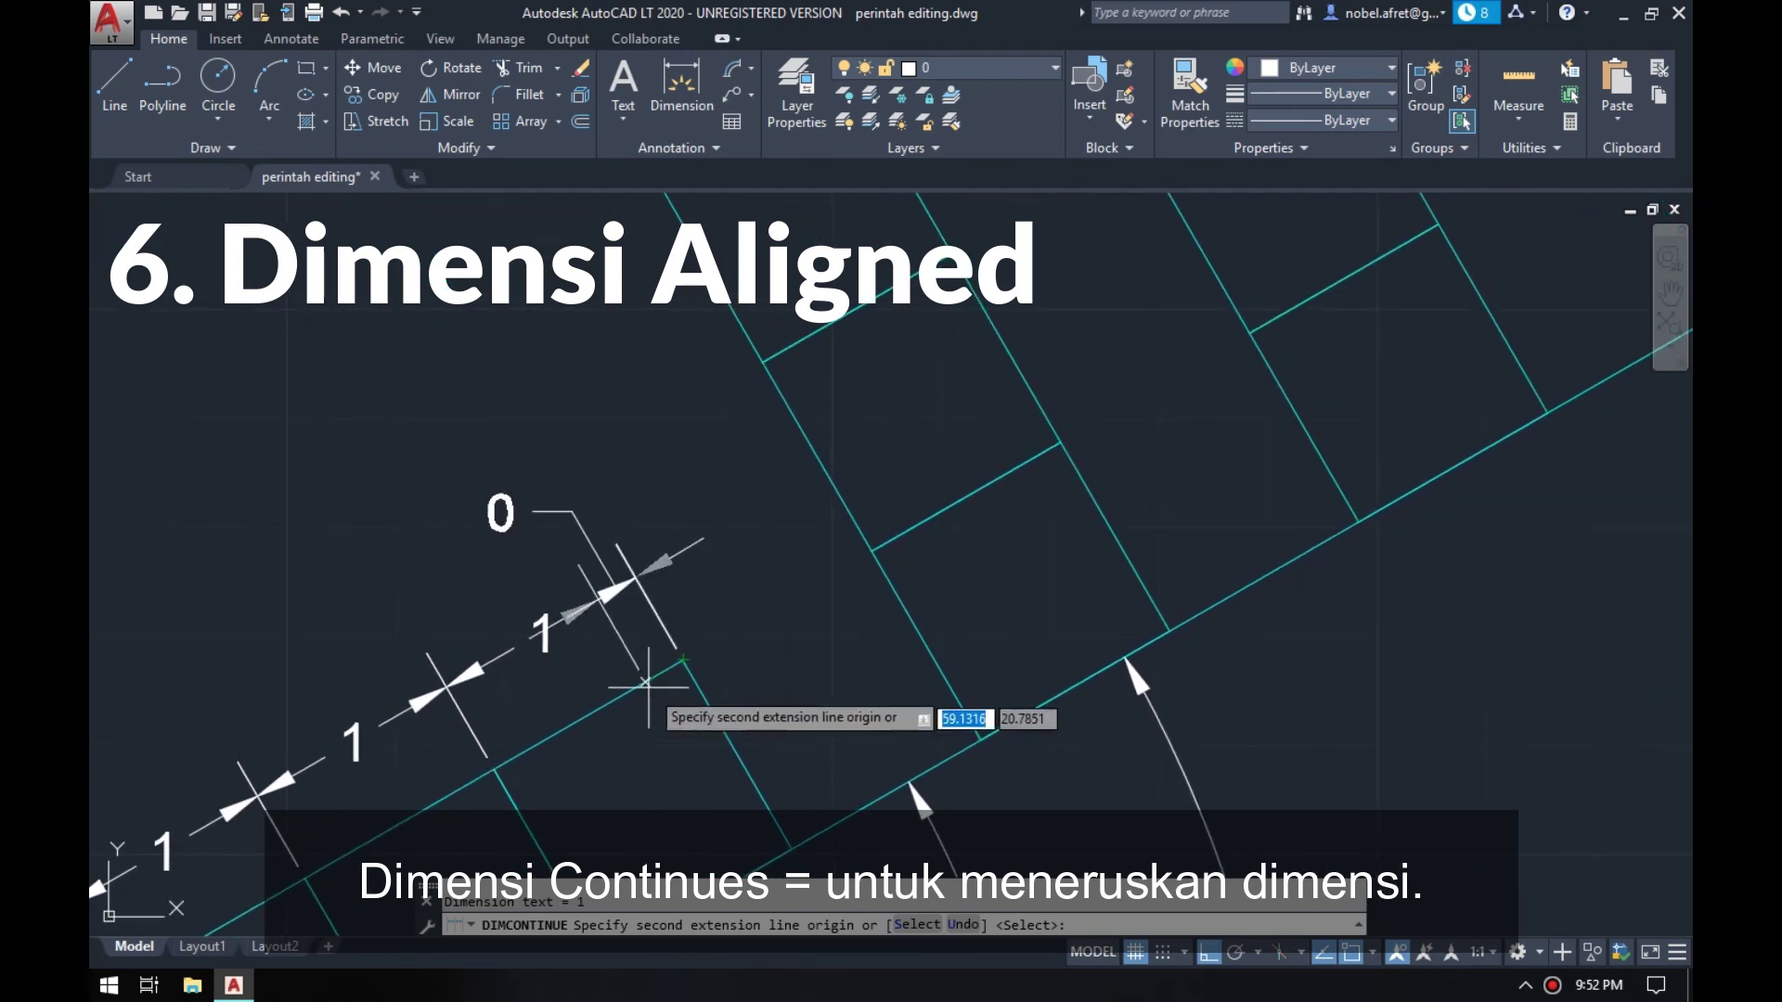
left_click(872, 550)
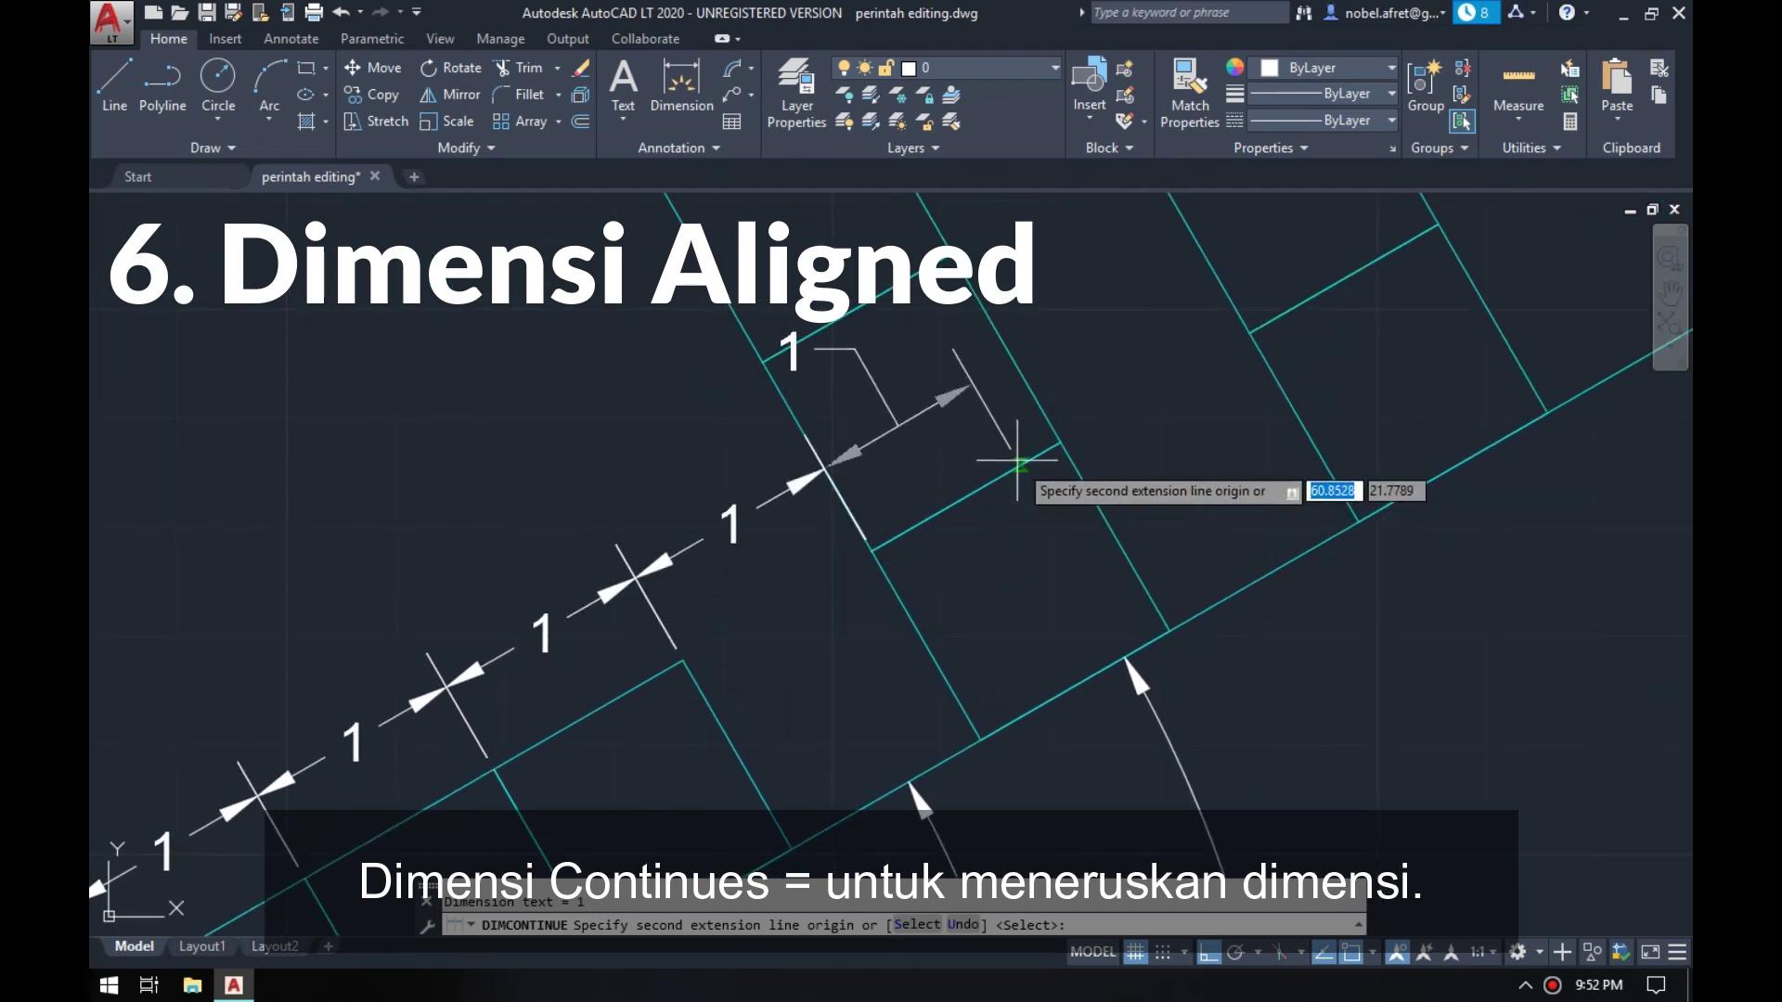
left_click(1059, 441)
left_click(1257, 322)
key("Return")
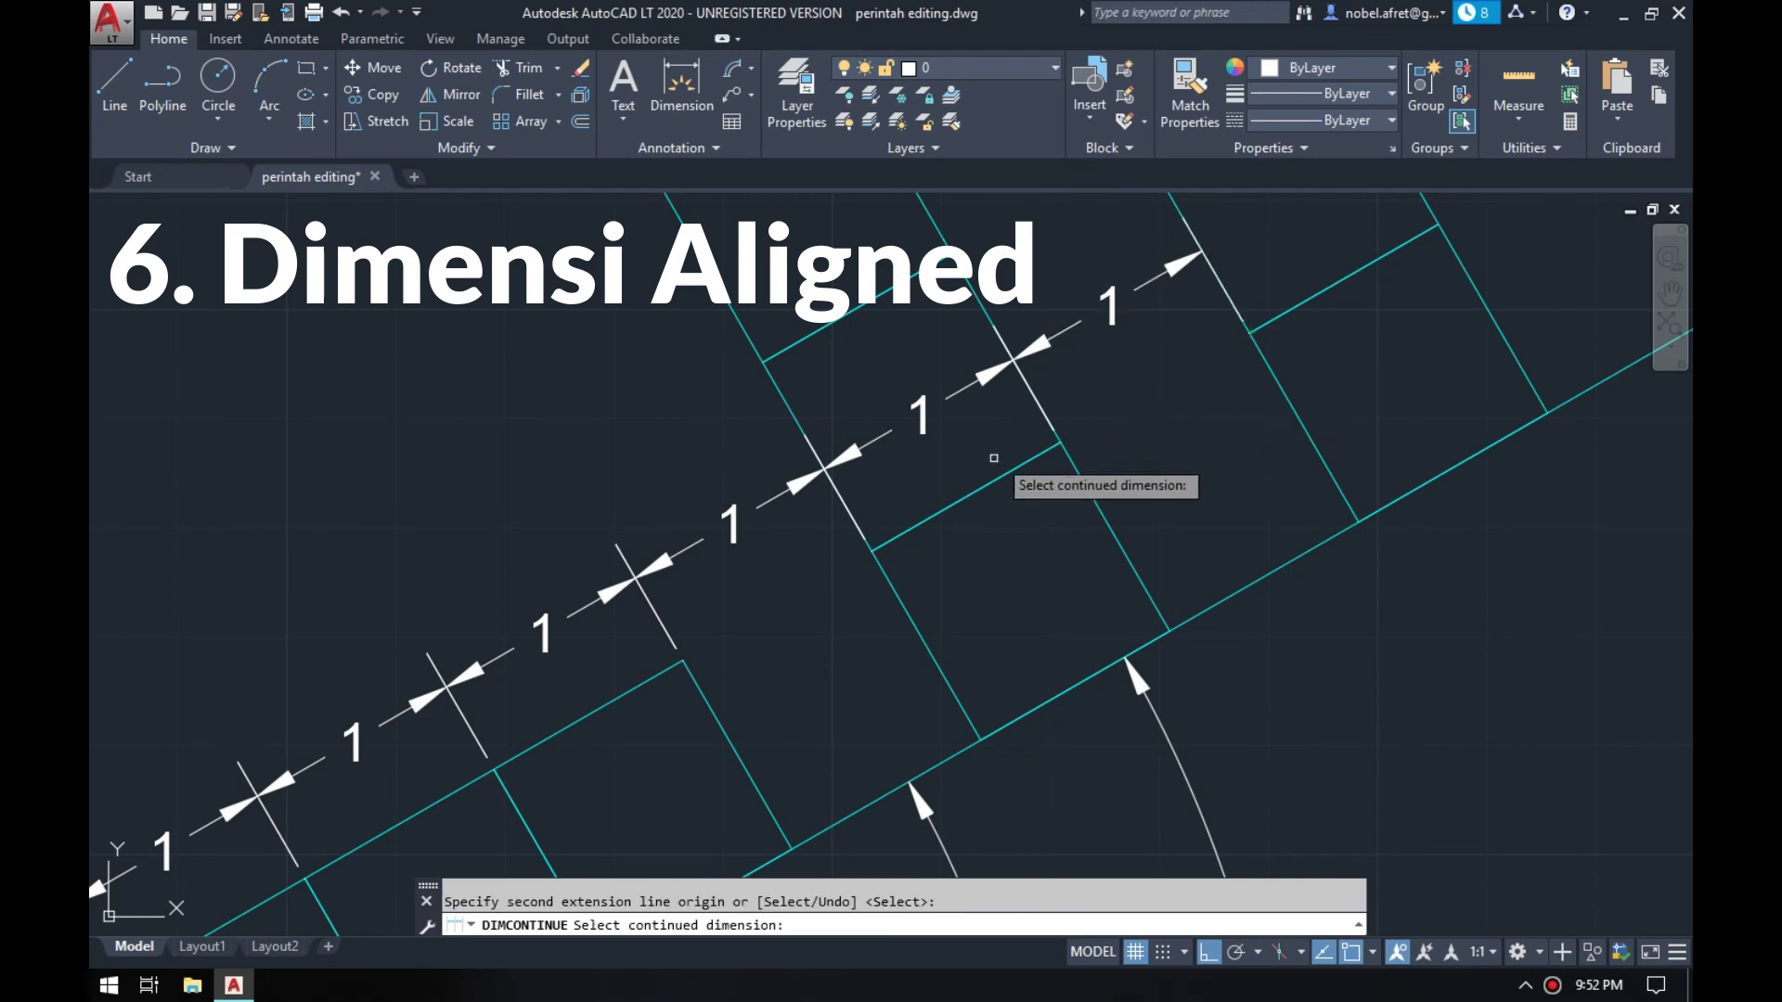
scroll(991, 459, "down", 4)
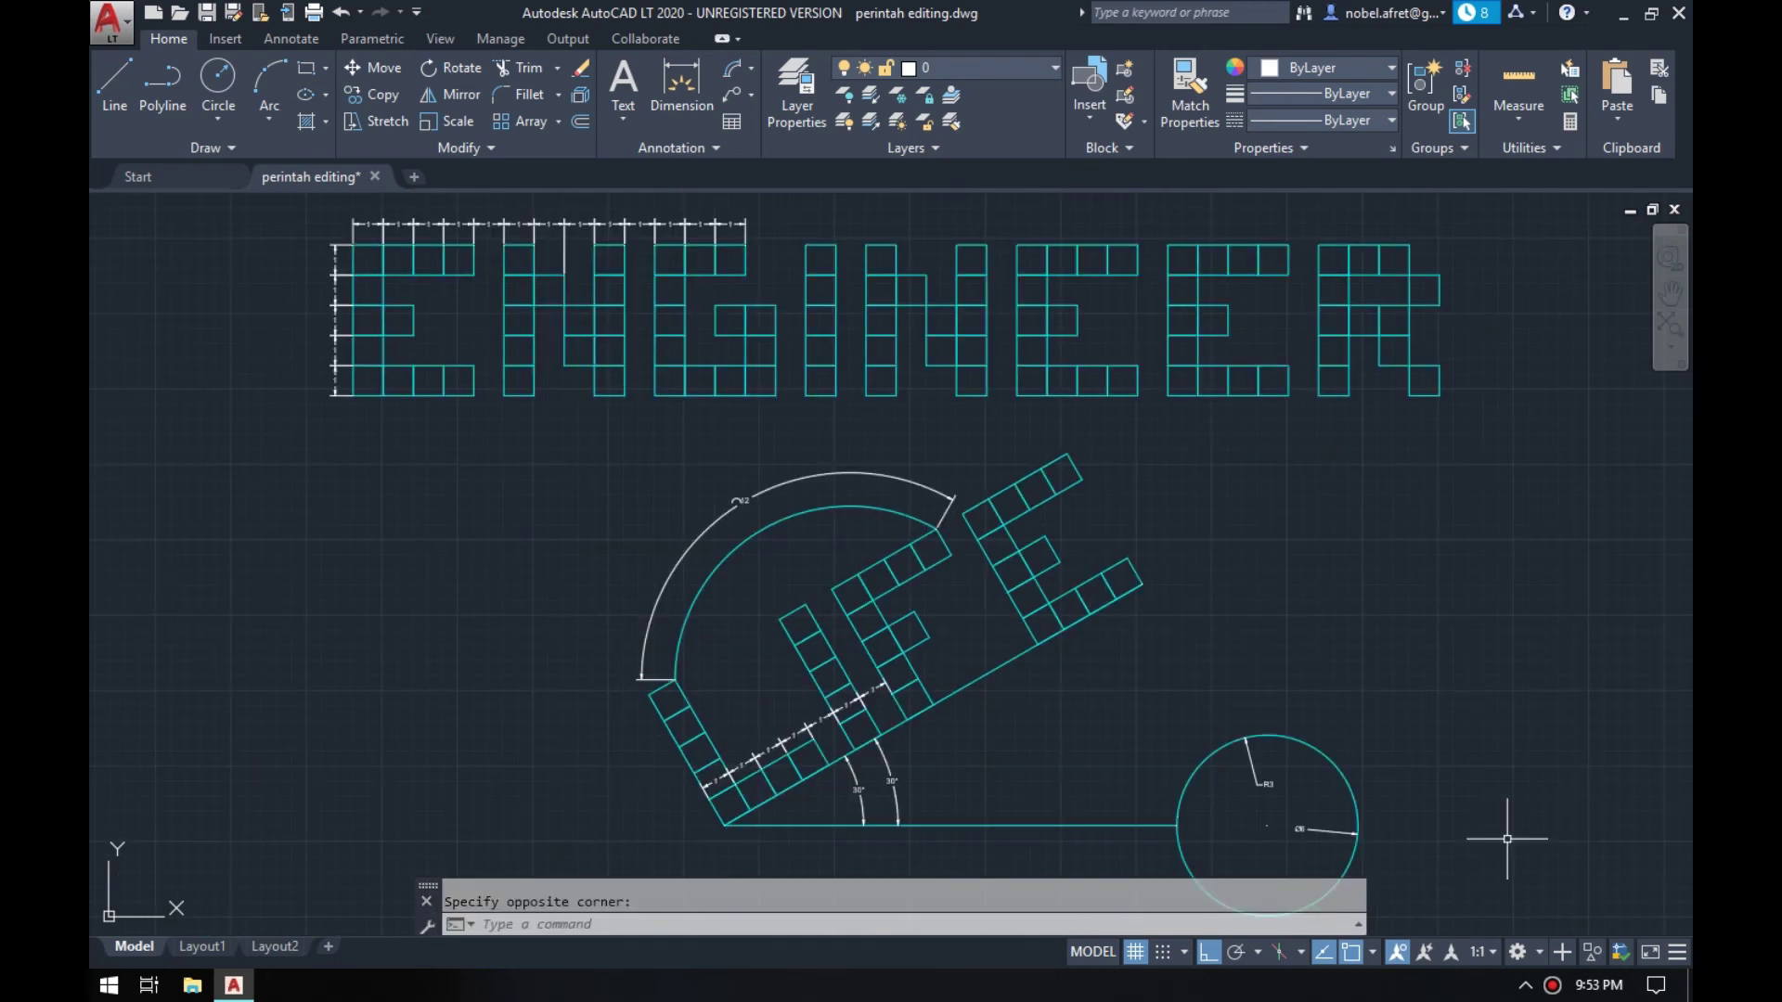